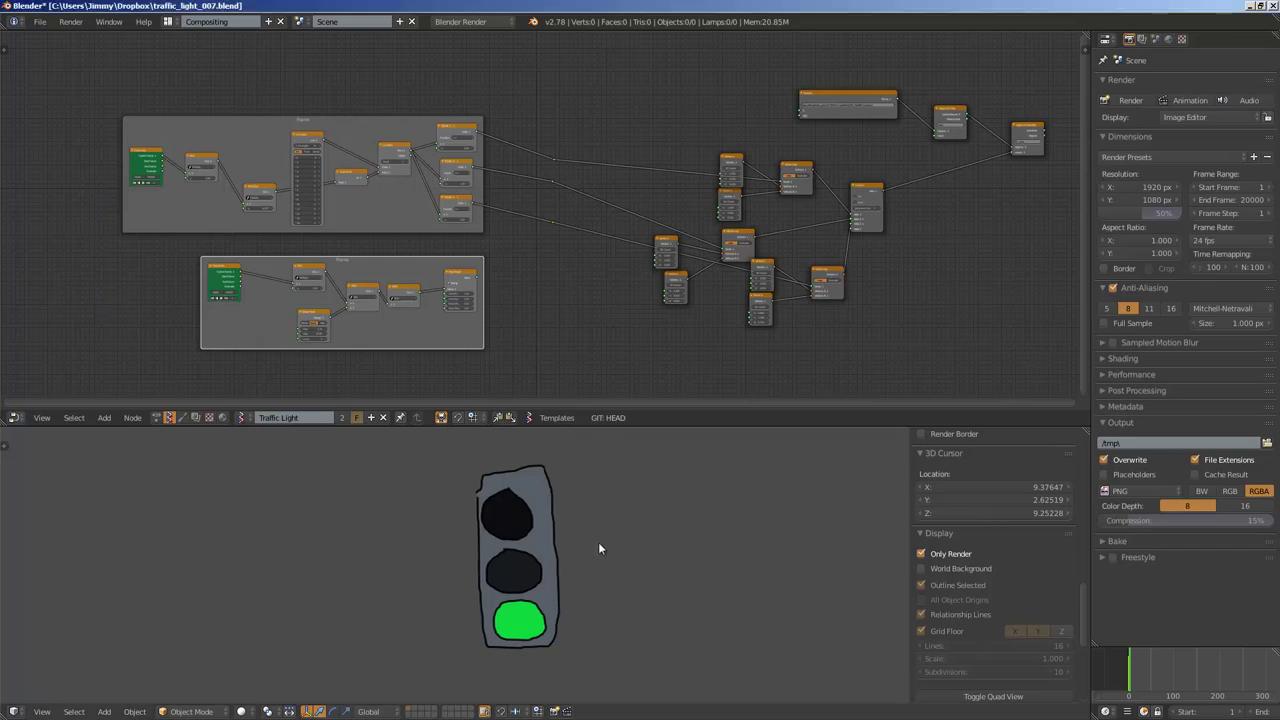
Shift the lower node frame slightly to the right beneath the upper frame
middle_click_drag(619, 554, 587, 561, "shift")
middle_click_drag(600, 328, 547, 320)
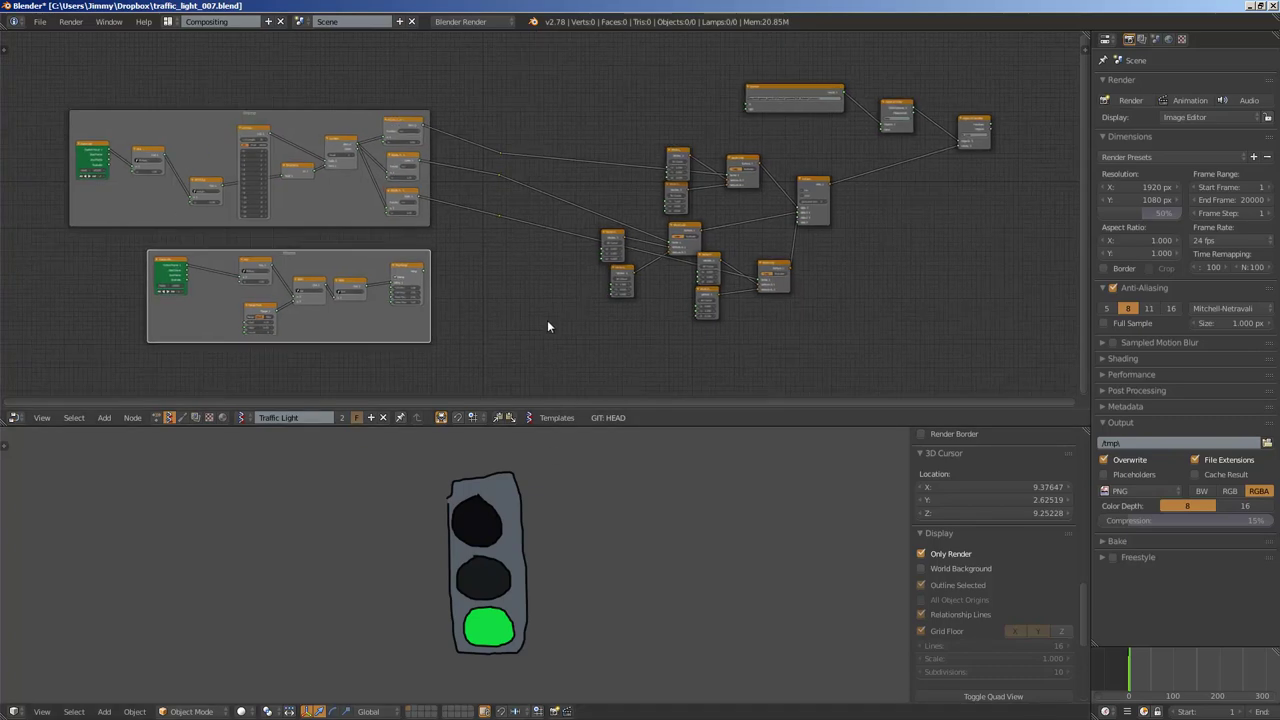
scroll(460, 291, "up", 2)
middle_click_drag(449, 276, 485, 273)
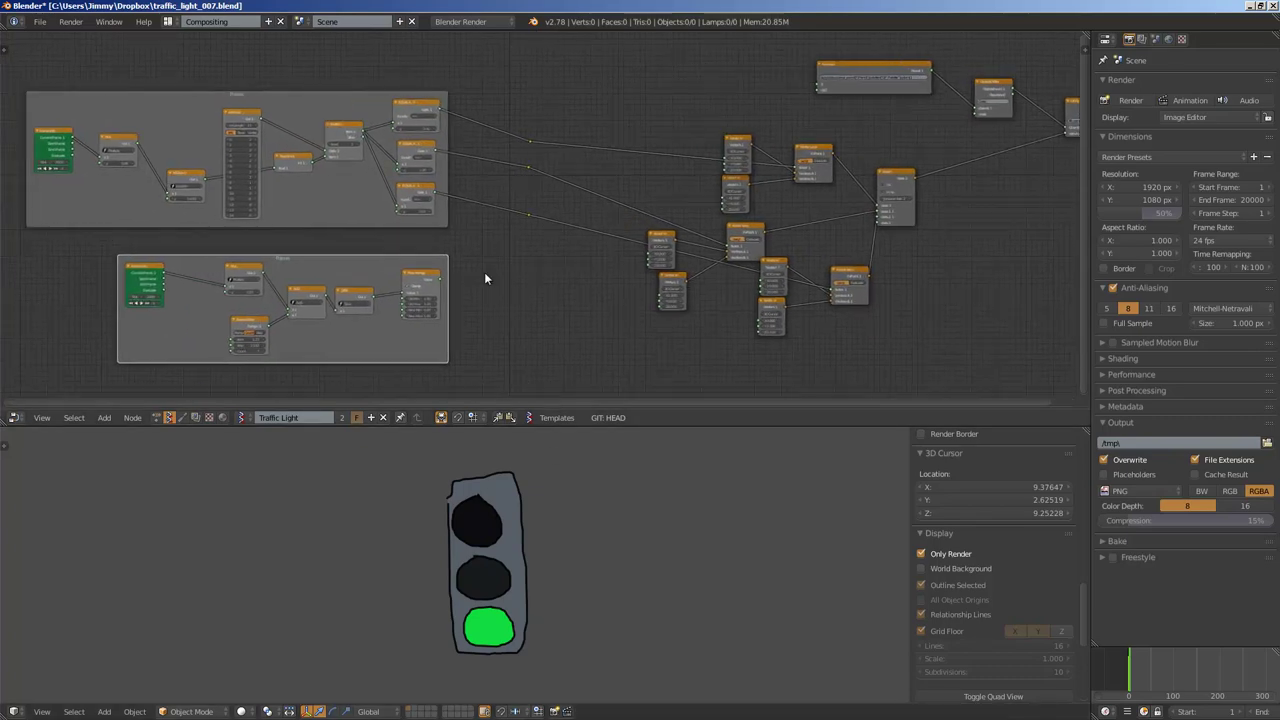
middle_click_drag(518, 273, 550, 269)
left_click_drag(458, 256, 478, 255)
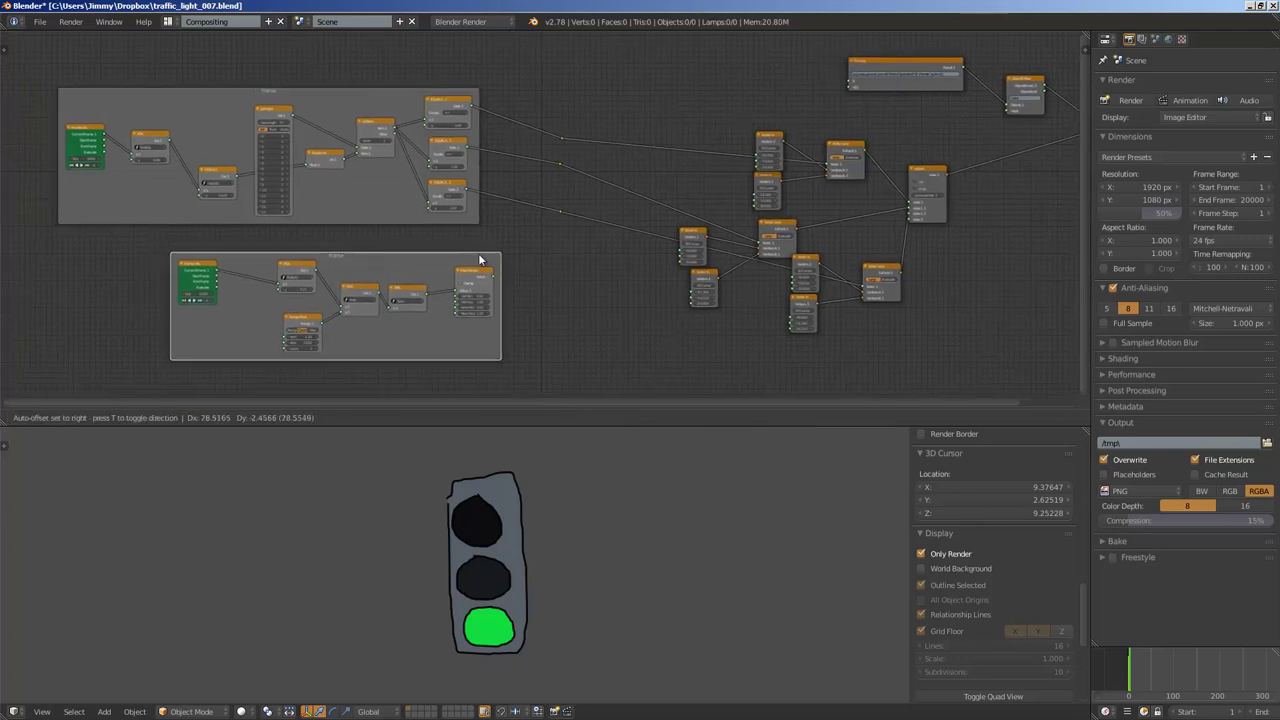
mouse_move(560, 500)
middle_mouse_down()
mouse_move(549, 526)
mouse_move(591, 541)
mouse_move(603, 491)
middle_mouse_up()
Play the animation to preview the traffic light, nudge the upper node frame, and stop playback
middle_click_drag(622, 303, 545, 316)
mouse_move(516, 537)
middle_mouse_down()
mouse_move(547, 504)
mouse_move(502, 522)
mouse_move(643, 537)
middle_mouse_up()
key("alt+a")
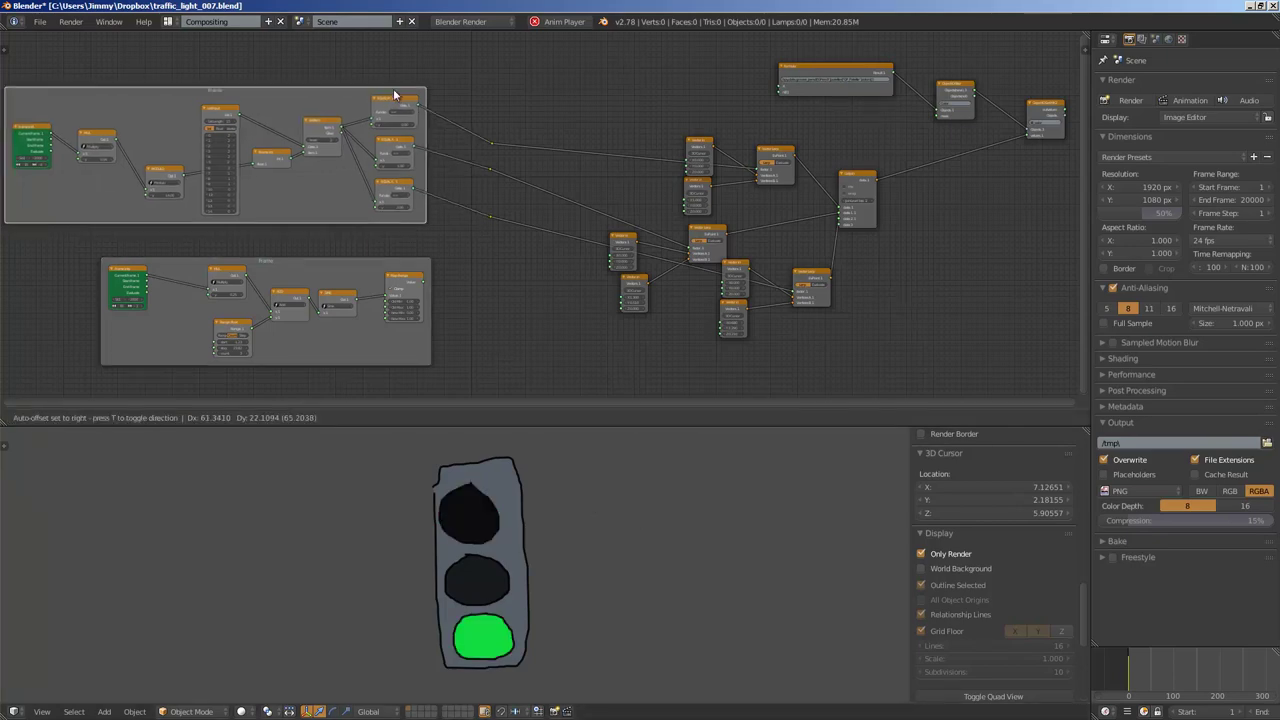
scroll(492, 235, "up", 3)
scroll(545, 226, "up", 1)
key("Escape")
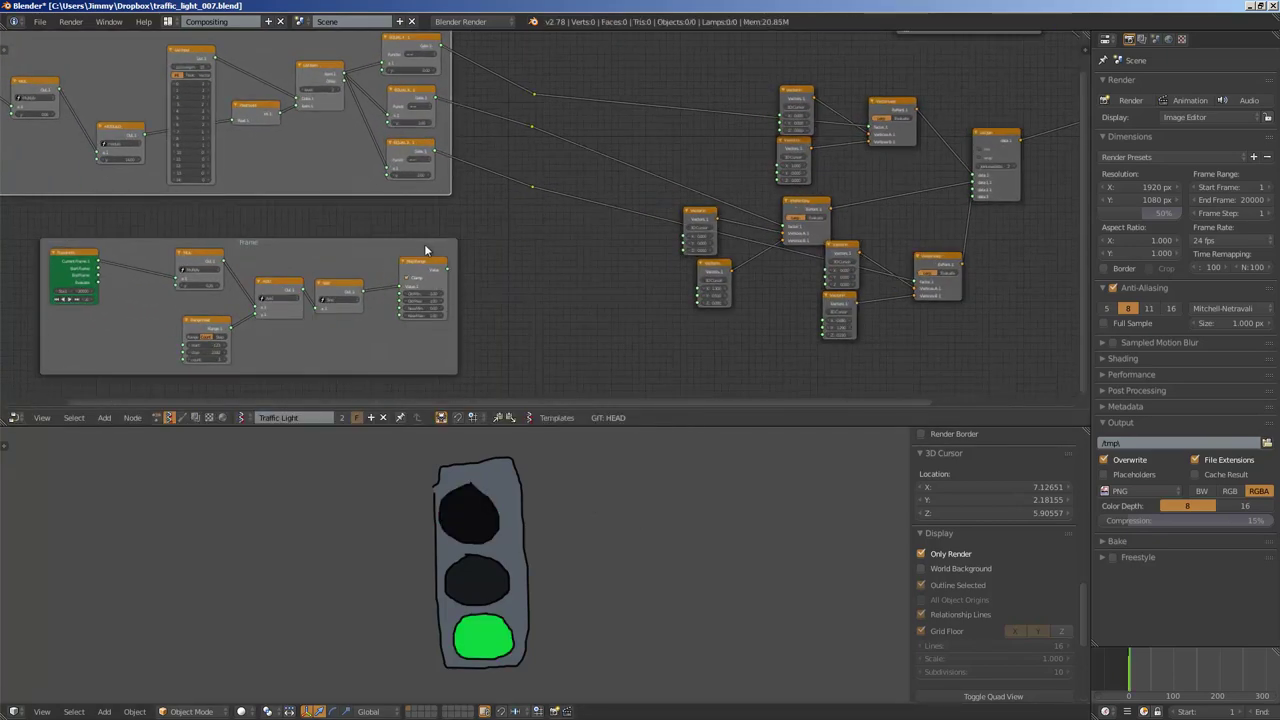
Move the lower node frame slightly and connect its Map Range value output to all three reroute points feeding the Vector Lerp nodes
left_click_drag(431, 254, 457, 218)
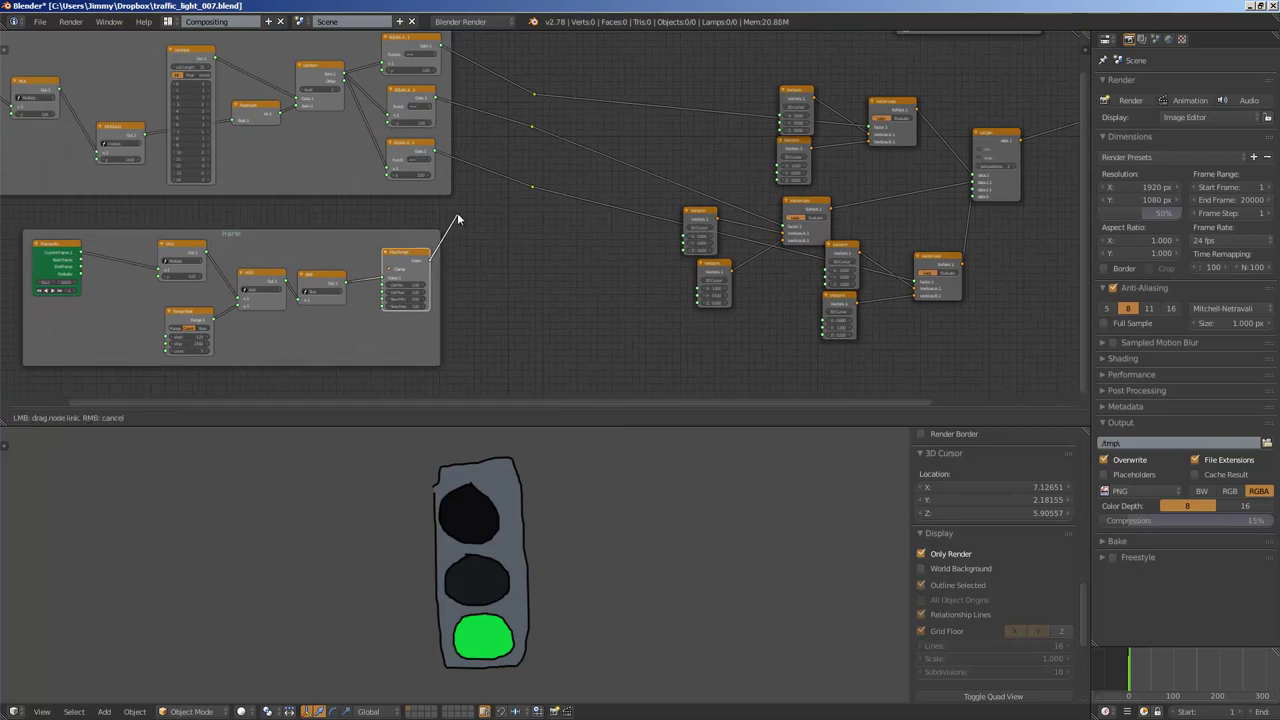
left_click_drag(535, 97, 483, 187)
left_click_drag(527, 133, 532, 128)
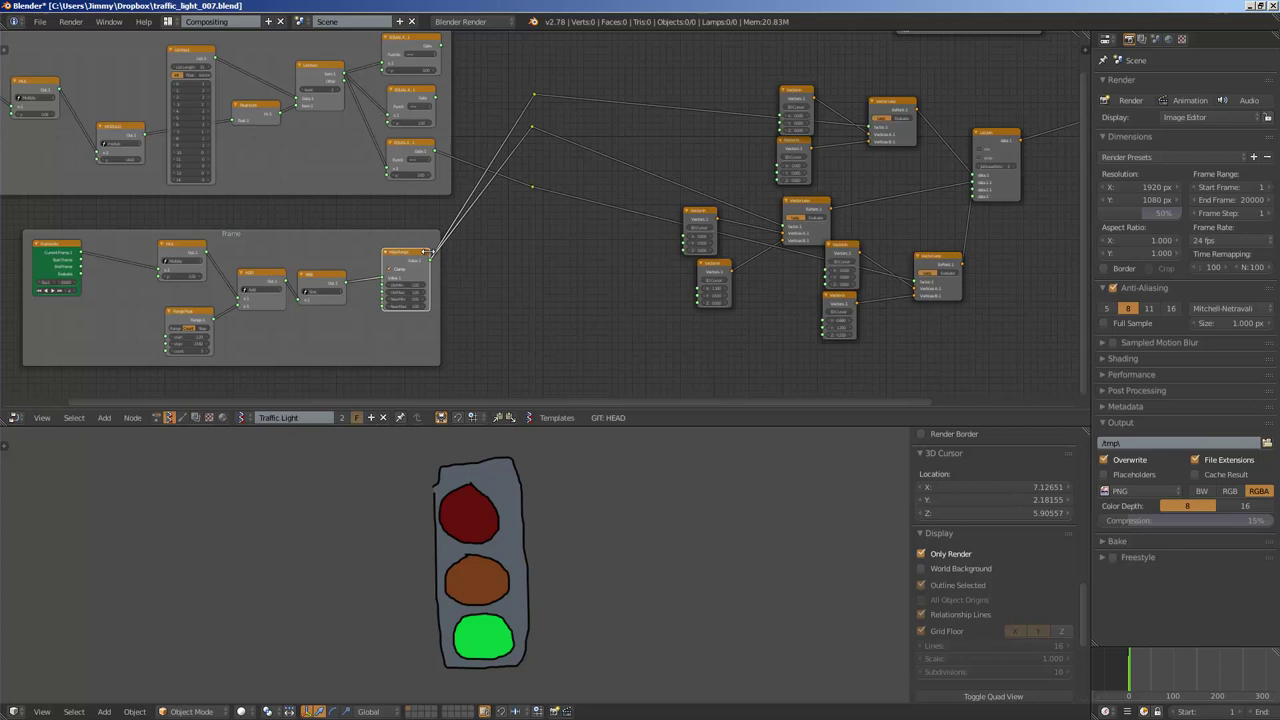
left_click_drag(428, 262, 532, 187)
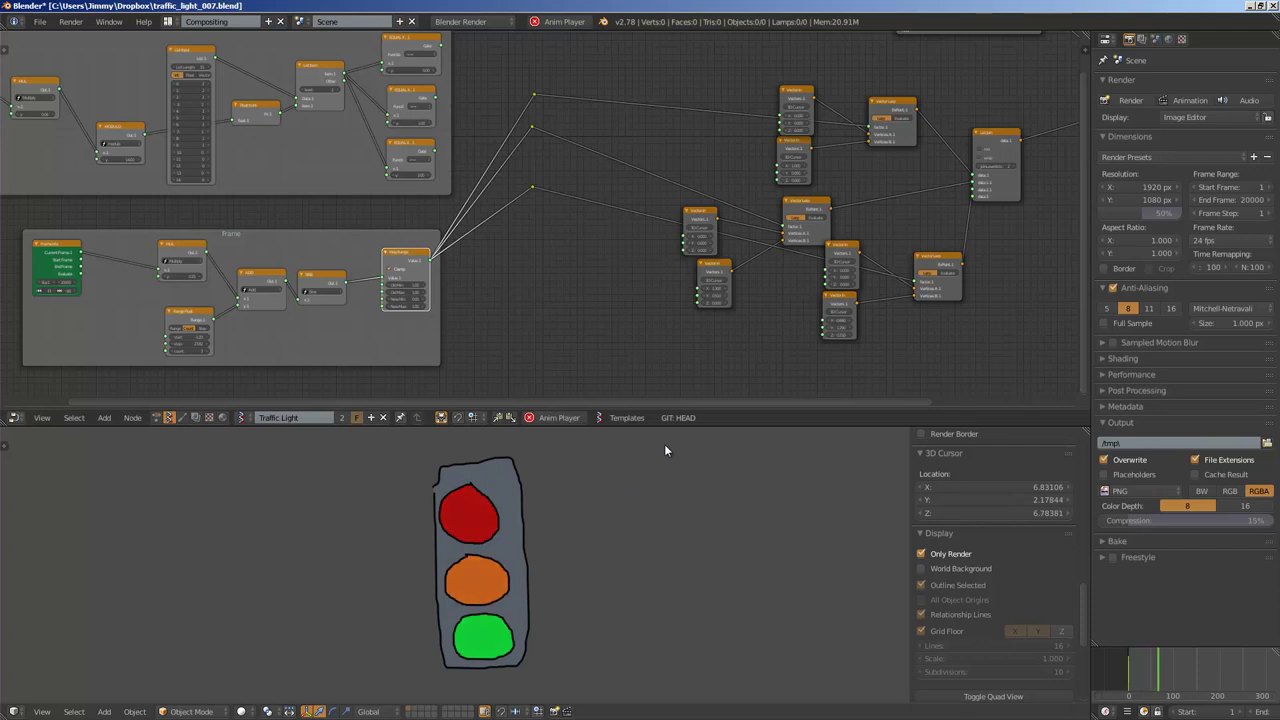
Examine the lower frame's nodes during playback and bring the Grease Pencil Colors palette into view beside the traffic light
scroll(360, 257, "up", 2)
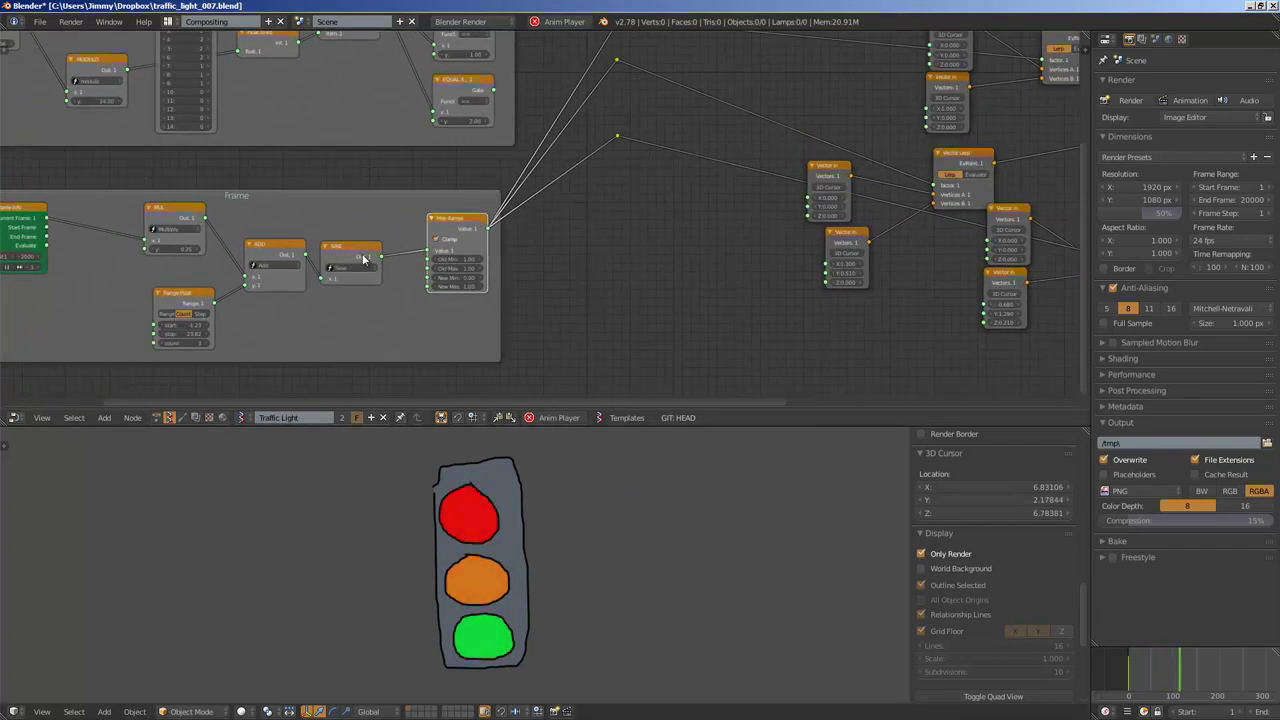
scroll(165, 260, "up", 1)
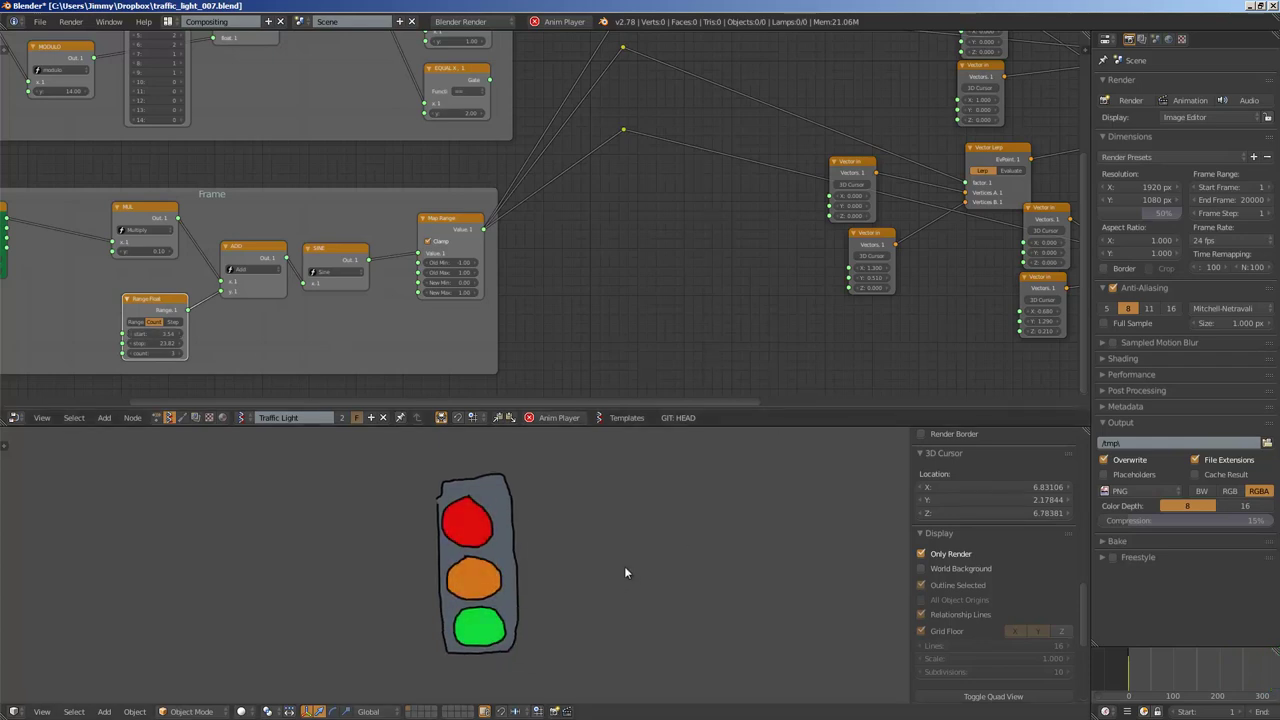
middle_click_drag(685, 260, 608, 269)
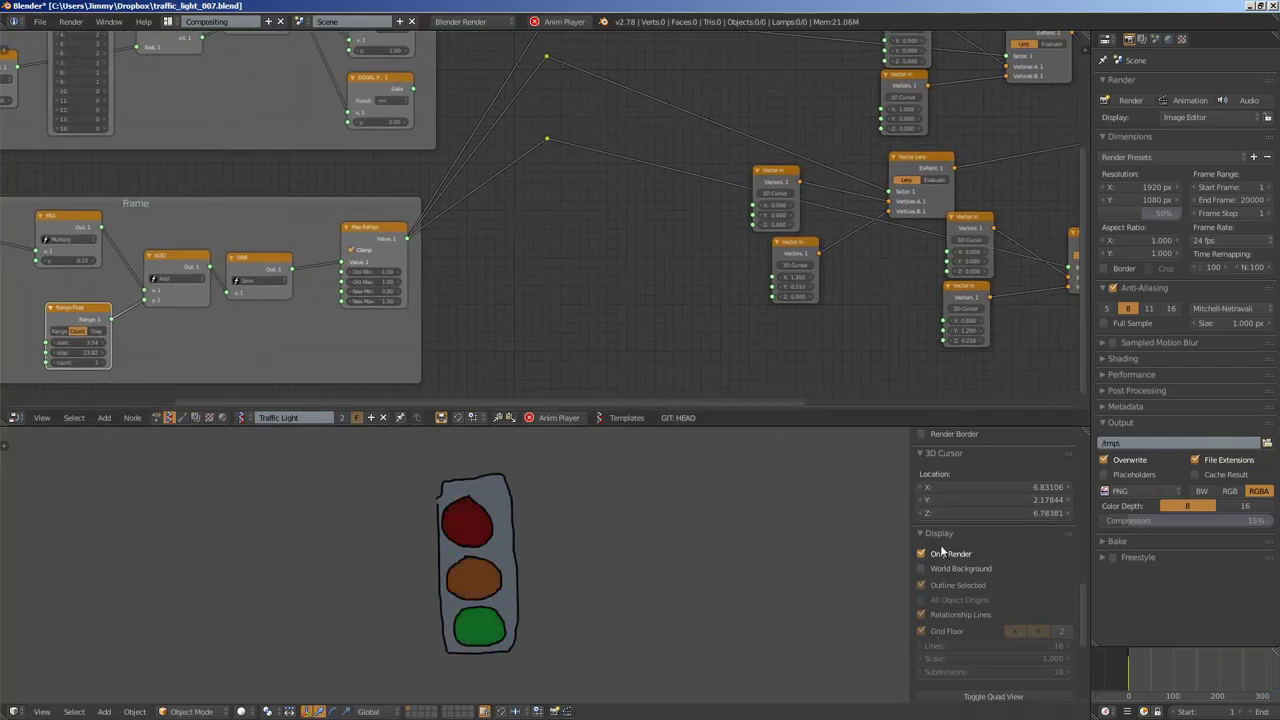
scroll(969, 536, "up", 5)
scroll(1018, 500, "up", 6)
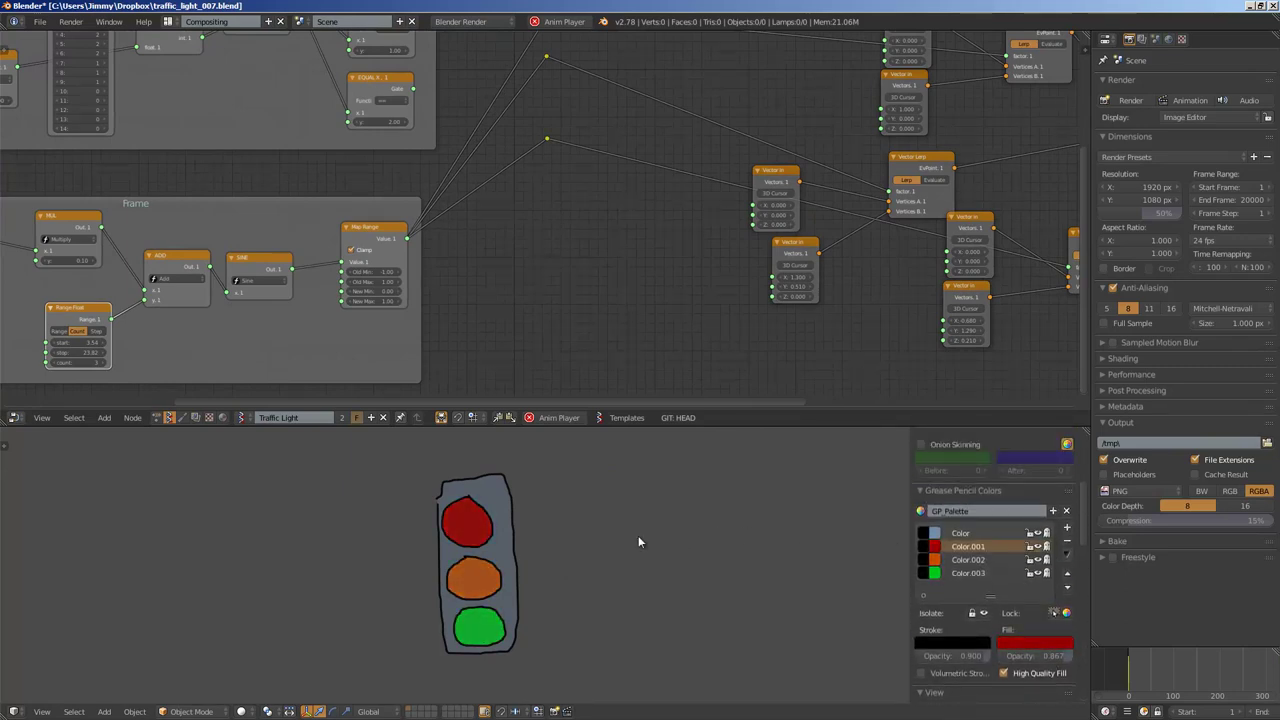
middle_click_drag(657, 531, 815, 535, "shift")
scroll(814, 530, "up", 1)
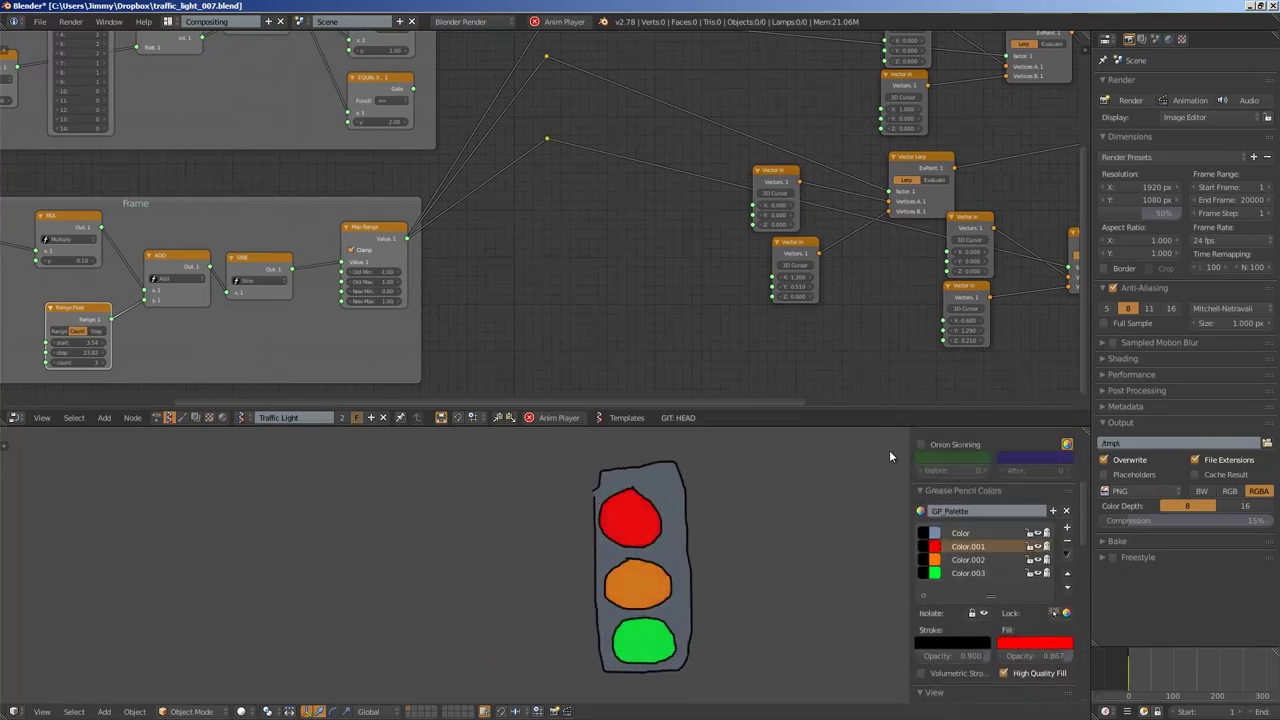
Highlight the palette entries Color, Color.001, Color.002 and Color.003 in turn to inspect their animated fills
left_click(973, 561)
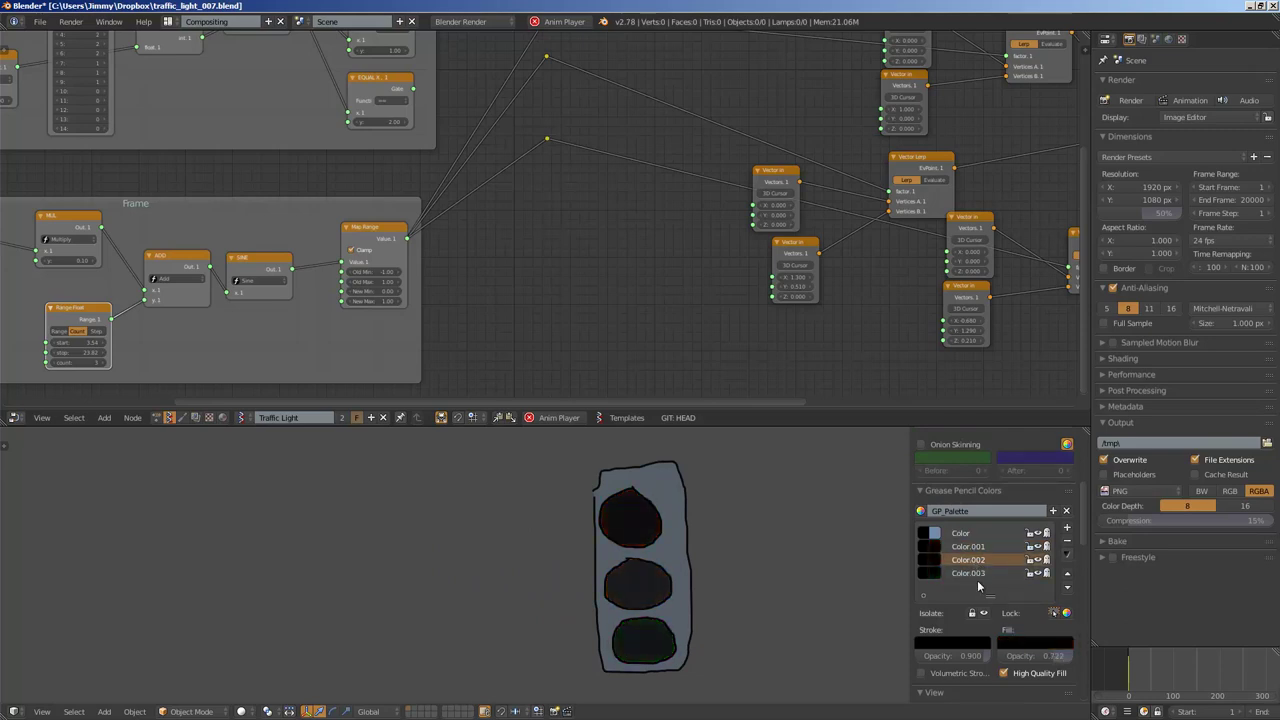
left_click(978, 576)
left_click(972, 572)
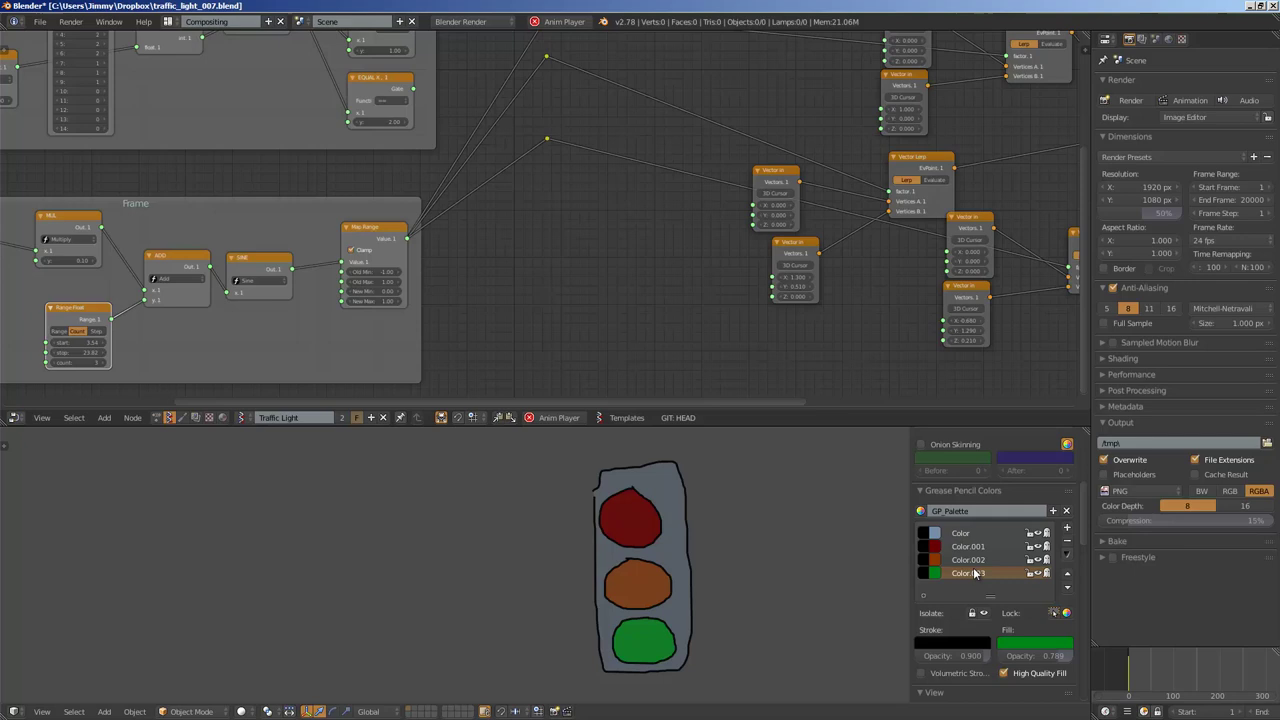
left_click(960, 534)
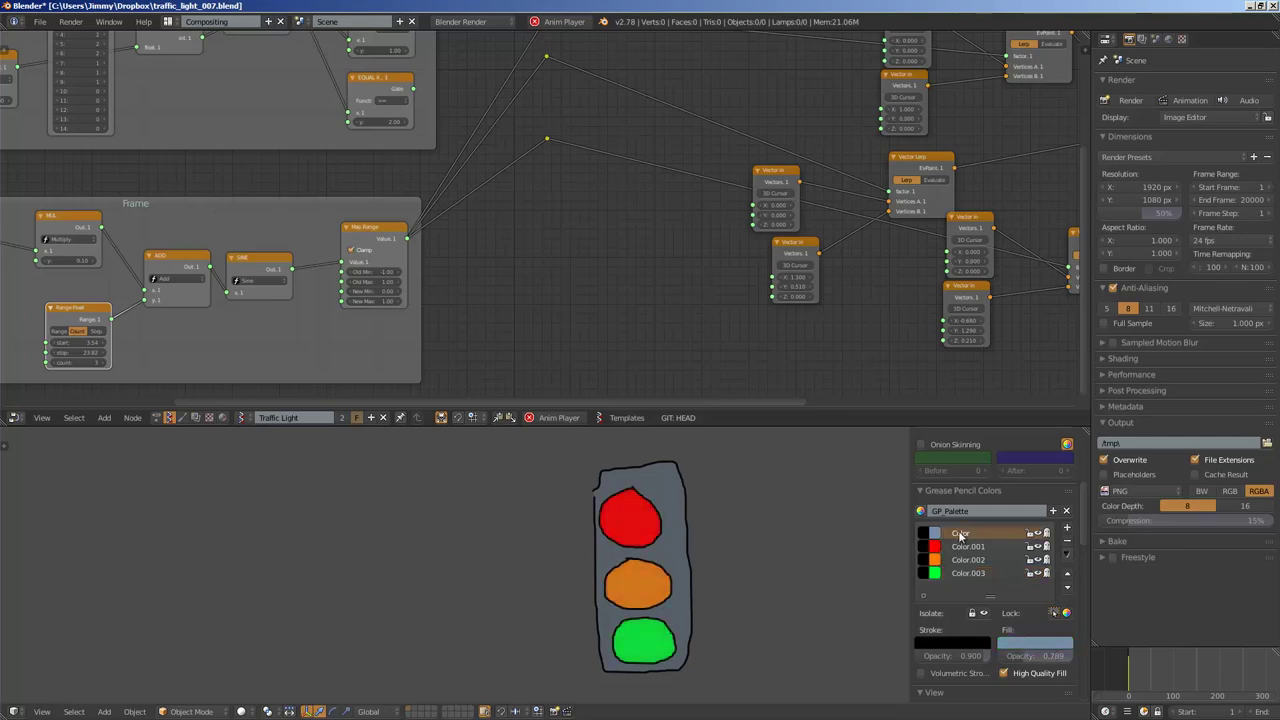
left_click(966, 549)
left_click(971, 576)
left_click(971, 551)
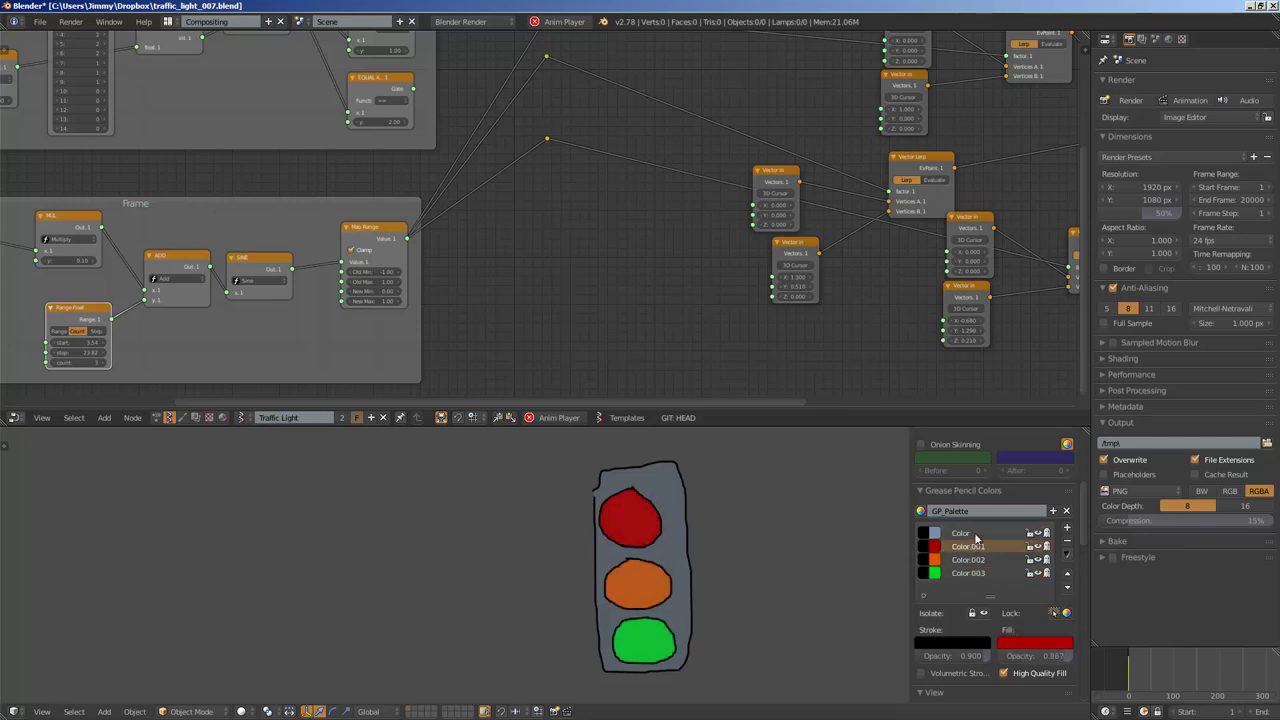
left_click(974, 536)
left_click(974, 551)
left_click(974, 560)
left_click(977, 534)
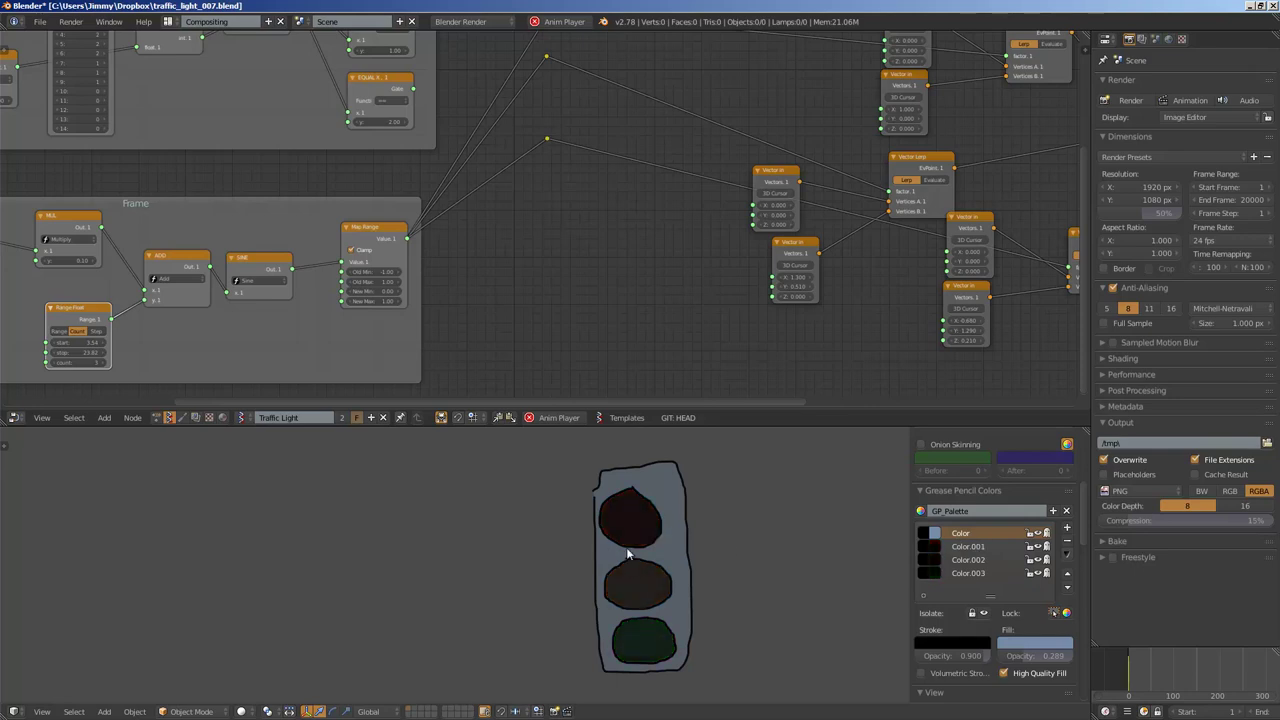
left_click(975, 547)
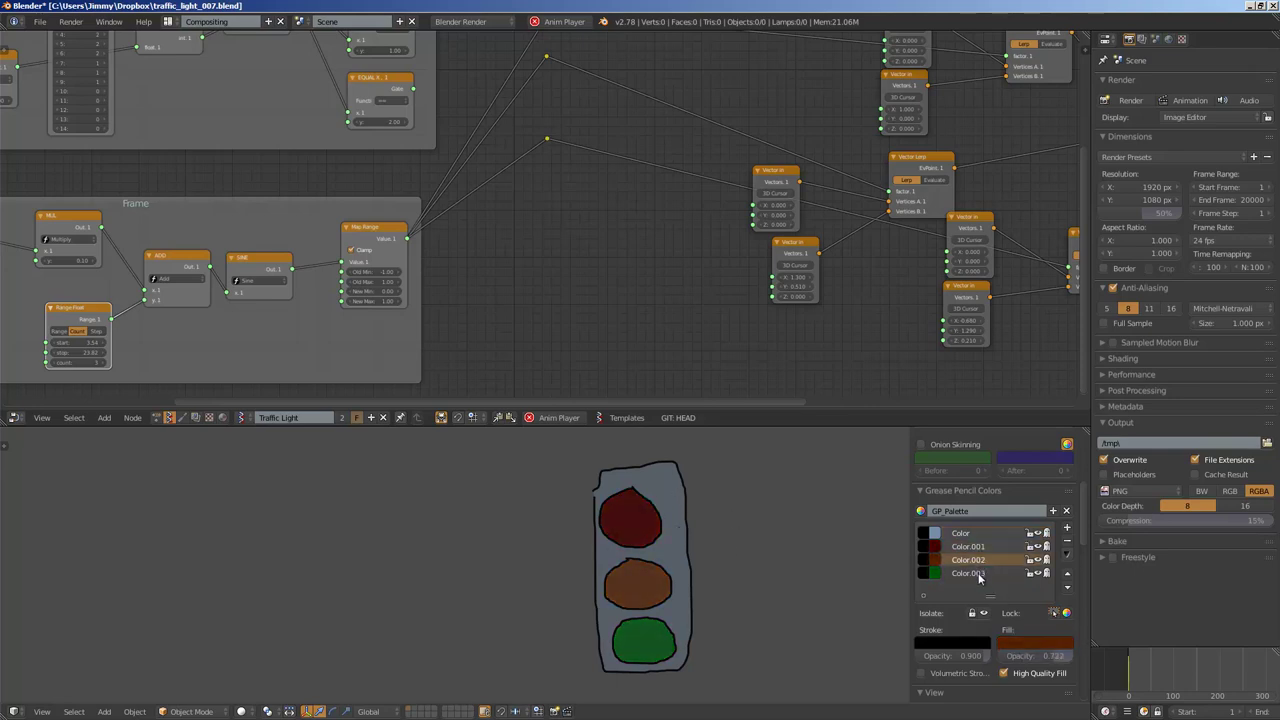
left_click(968, 573)
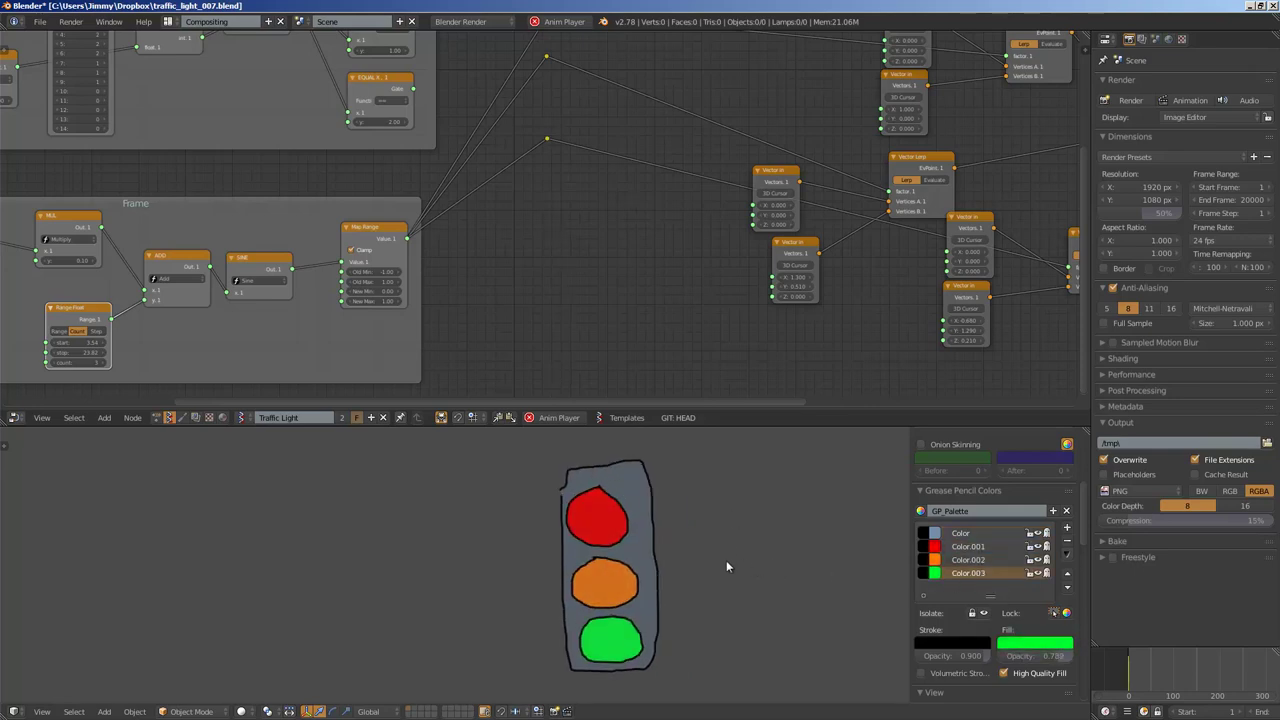
Move the Formula node and the Object ID Filter node slightly upward in the node tree
scroll(862, 338, "down", 4)
middle_click_drag(822, 333, 552, 352)
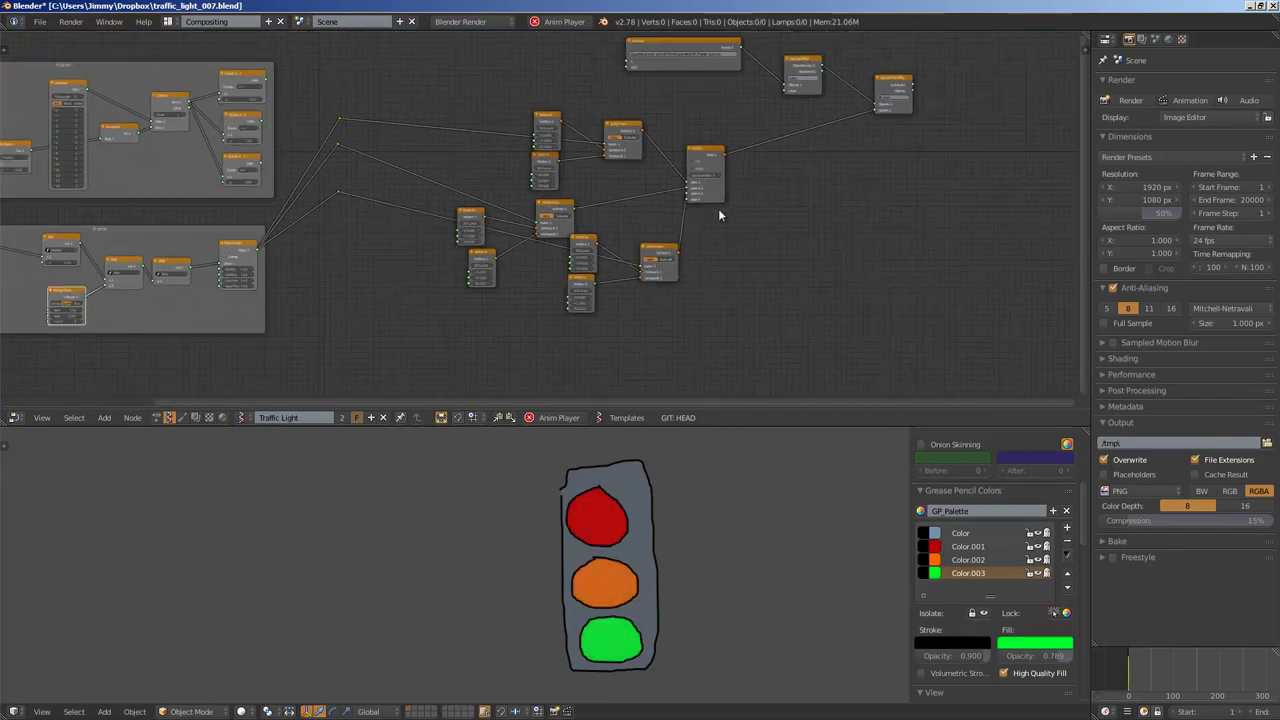
scroll(611, 218, "up", 5)
middle_click_drag(616, 236, 526, 380)
scroll(532, 218, "up", 1)
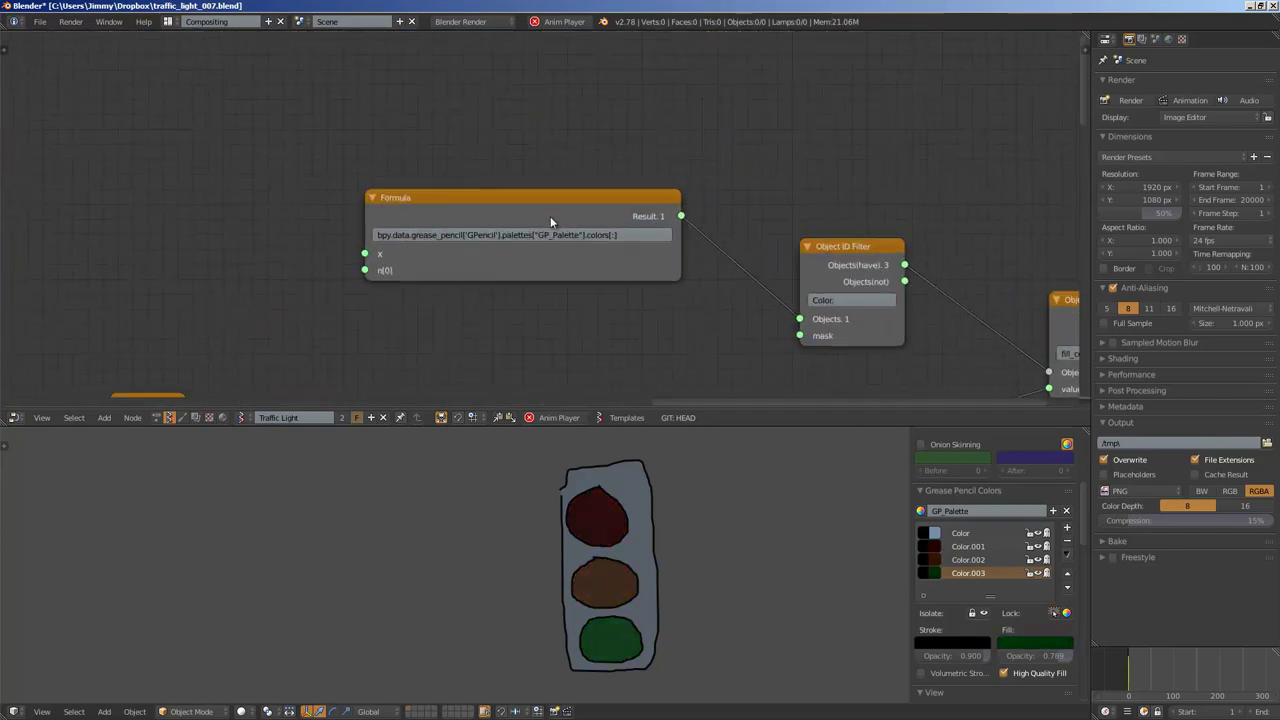
left_click_drag(544, 192, 552, 152)
left_click_drag(851, 245, 847, 222)
Move the Object ID Set MK2 node slightly down and to the right
scroll(860, 234, "down", 1)
middle_click_drag(920, 265, 643, 183)
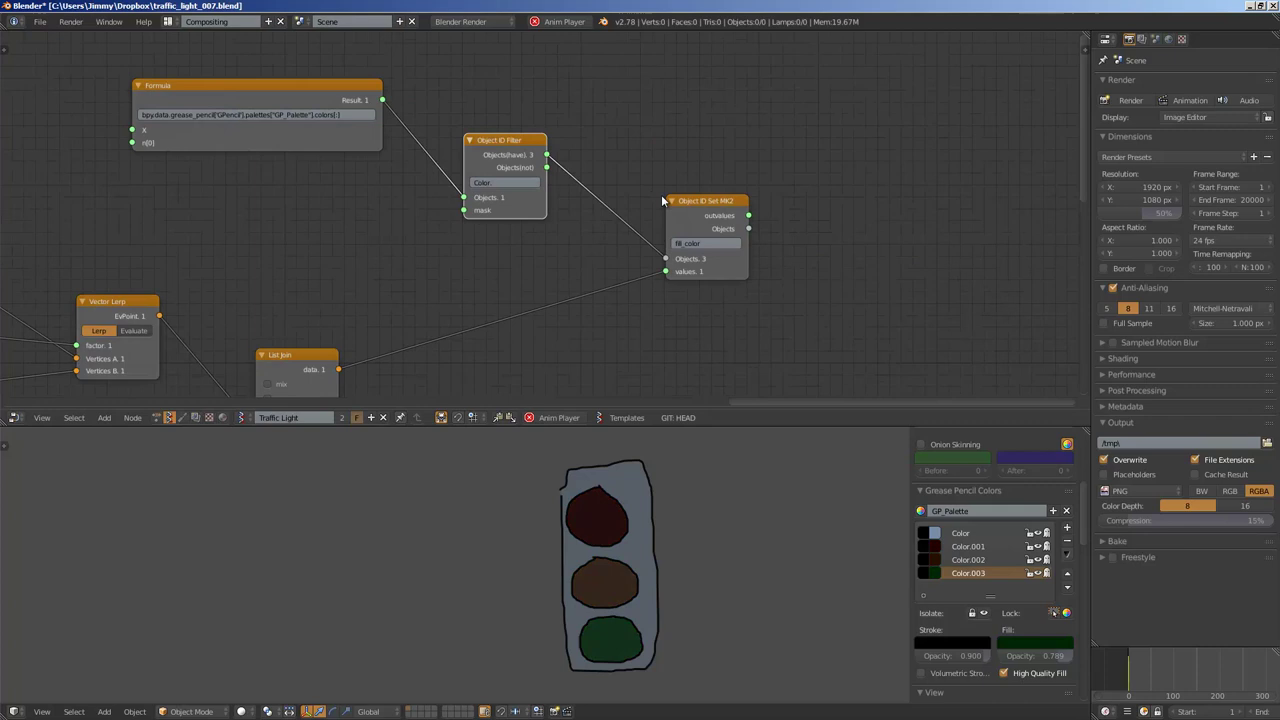
left_click_drag(698, 203, 722, 214)
middle_click_drag(722, 214, 920, 225)
Reposition the Formula node higher above the Object ID Filter and stop the animation playback
scroll(850, 200, "up", 1)
left_click_drag(497, 73, 528, 100)
middle_click_drag(532, 150, 548, 236)
left_click_drag(554, 178, 544, 124)
middle_click_drag(715, 551, 621, 550, "shift")
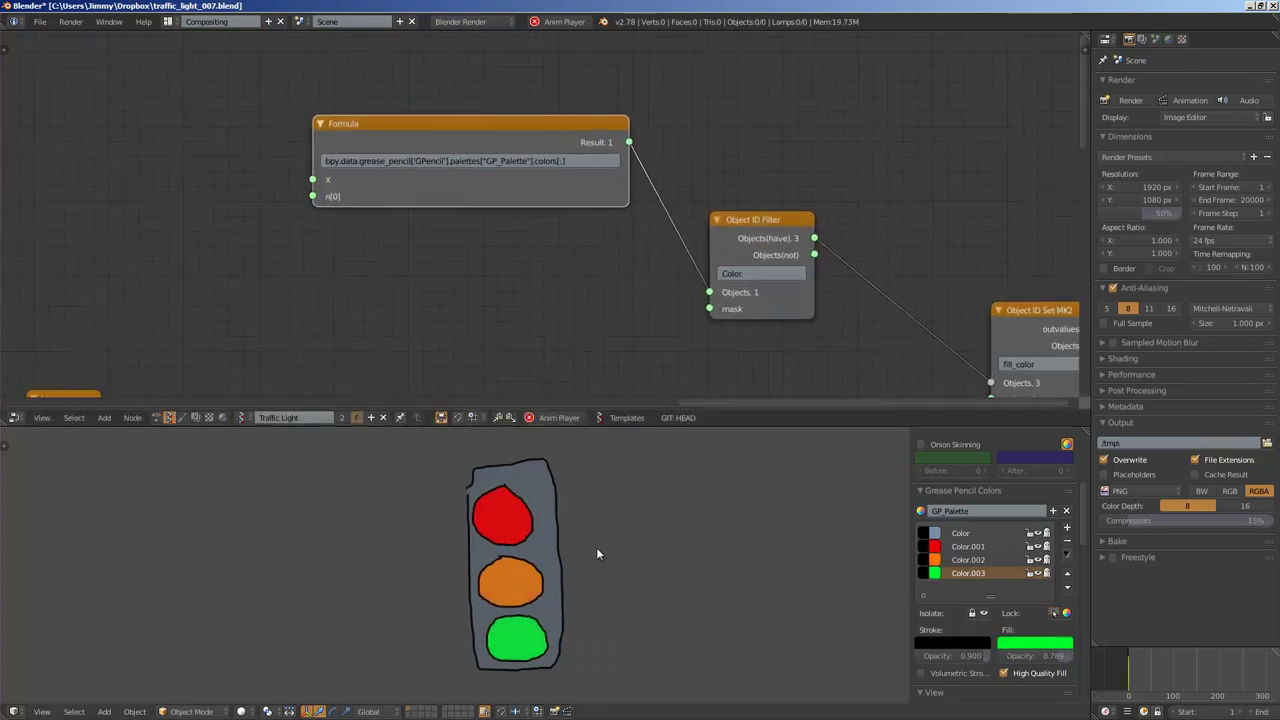
middle_click_drag(581, 283, 529, 239)
key("Escape")
Nudge the Object ID Filter and Formula nodes upward and examine the palette colors expression in the Formula node
left_click_drag(697, 209, 708, 170)
mouse_move(480, 115)
left_mouse_down()
mouse_move(514, 105)
mouse_move(482, 105)
left_mouse_up()
middle_click_drag(323, 203, 342, 259)
scroll(350, 230, "up", 8)
scroll(354, 200, "down", 3)
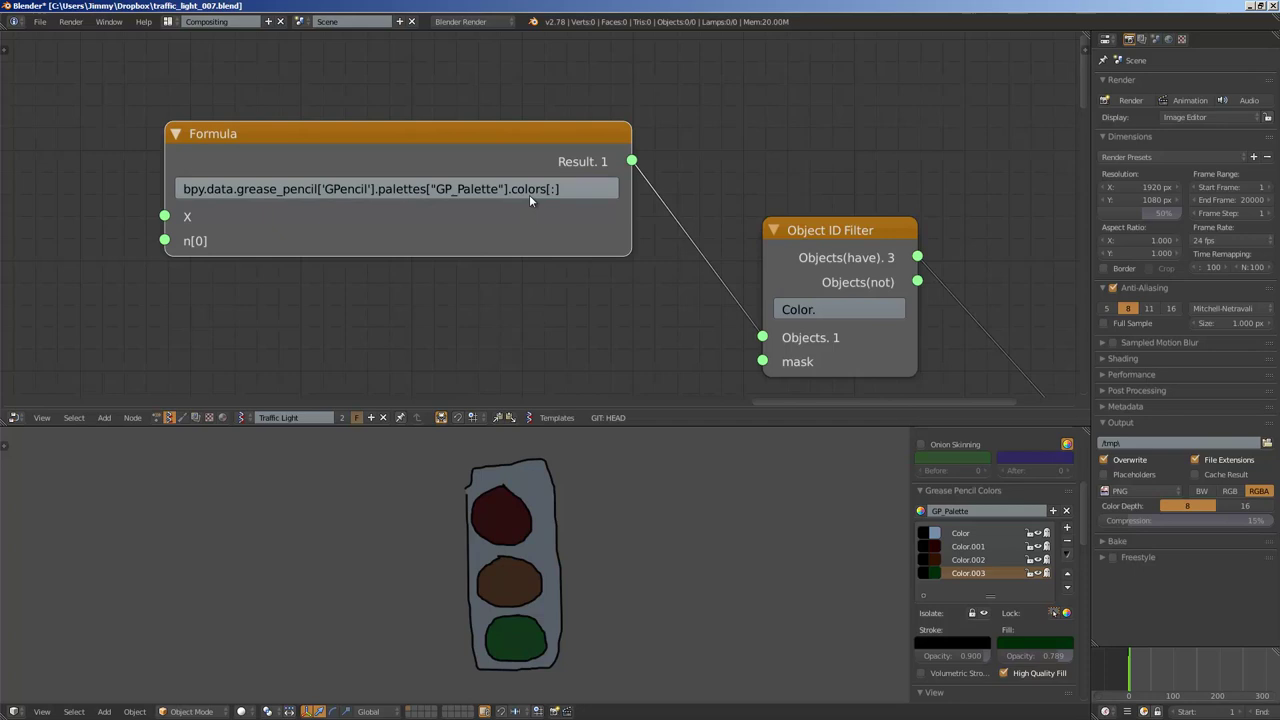
scroll(620, 296, "down", 1)
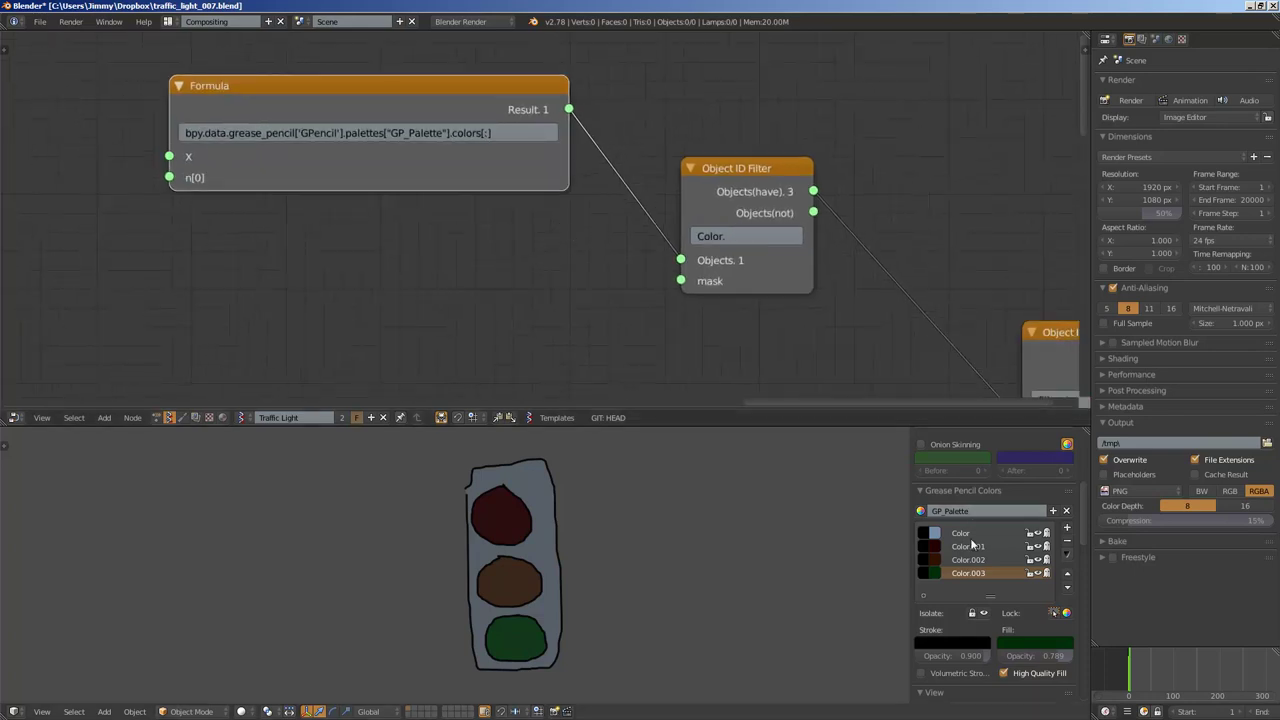
Move the Object ID Filter node closer to the Formula node and inspect its Color. filter
scroll(706, 279, "down", 1)
scroll(702, 278, "up", 2)
left_click_drag(724, 203, 675, 171)
middle_click_drag(675, 171, 590, 191)
scroll(592, 193, "up", 1)
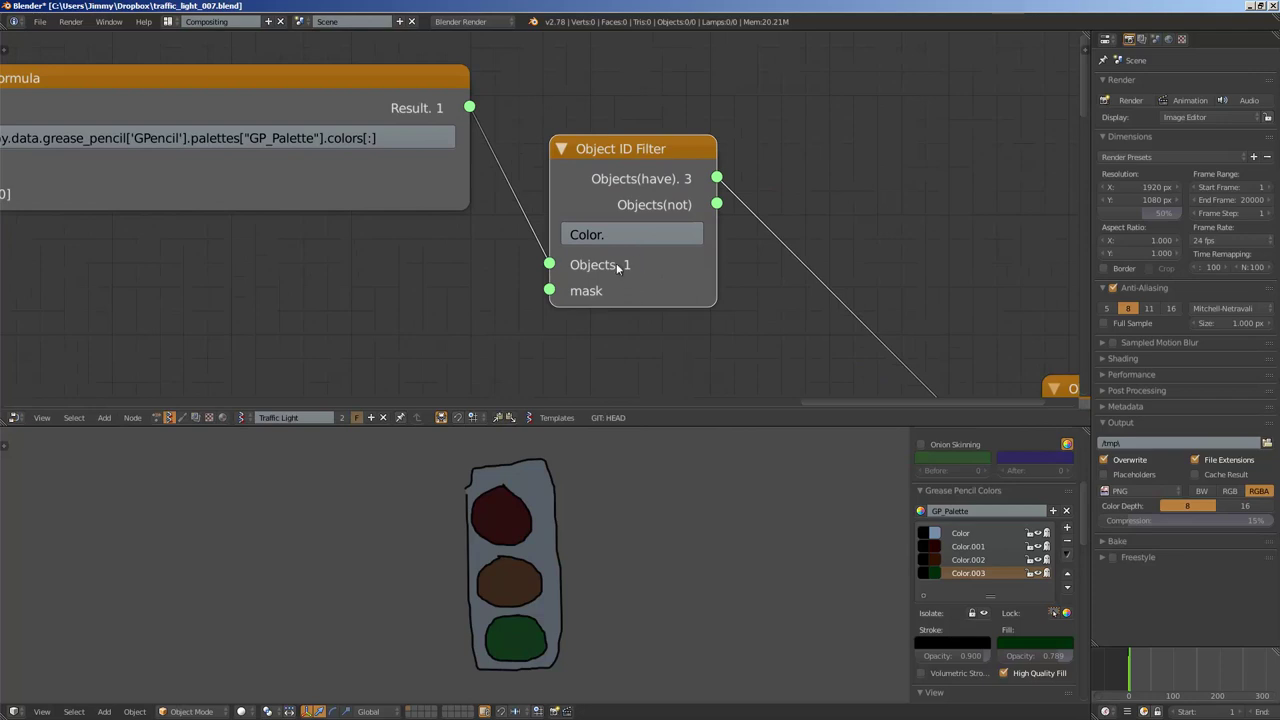
middle_click_drag(616, 263, 546, 264)
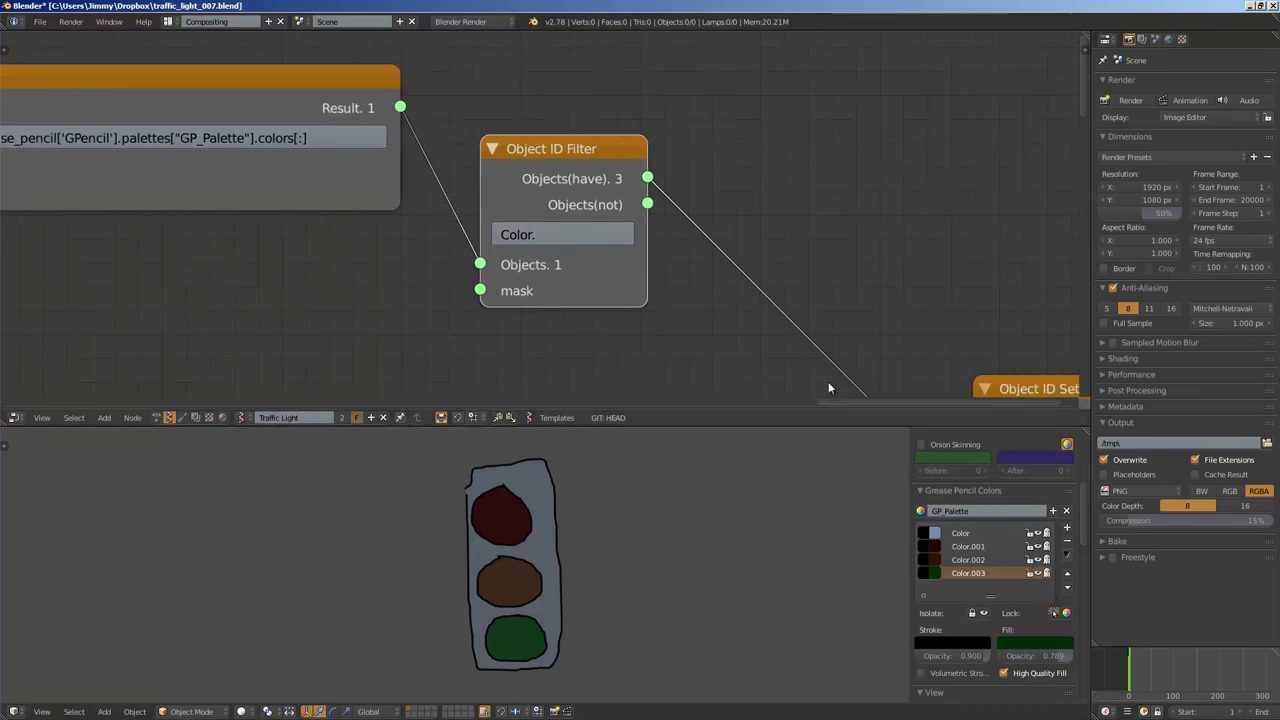
Move the Object ID Set MK2 node closer to the Object ID Filter and inspect its fill_color property
scroll(832, 372, "down", 1)
middle_click_drag(839, 355, 724, 267)
left_click_drag(795, 277, 715, 217)
scroll(714, 234, "up", 1)
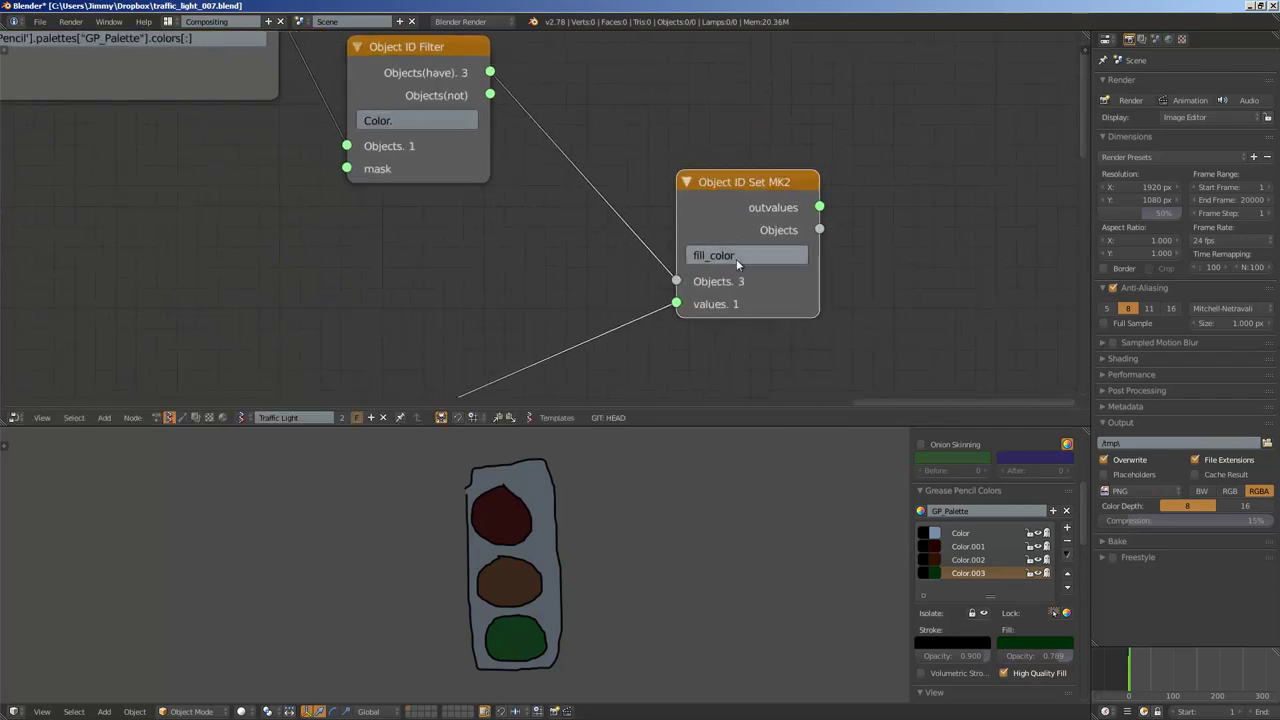
scroll(730, 288, "down", 1)
middle_click_drag(730, 288, 757, 182)
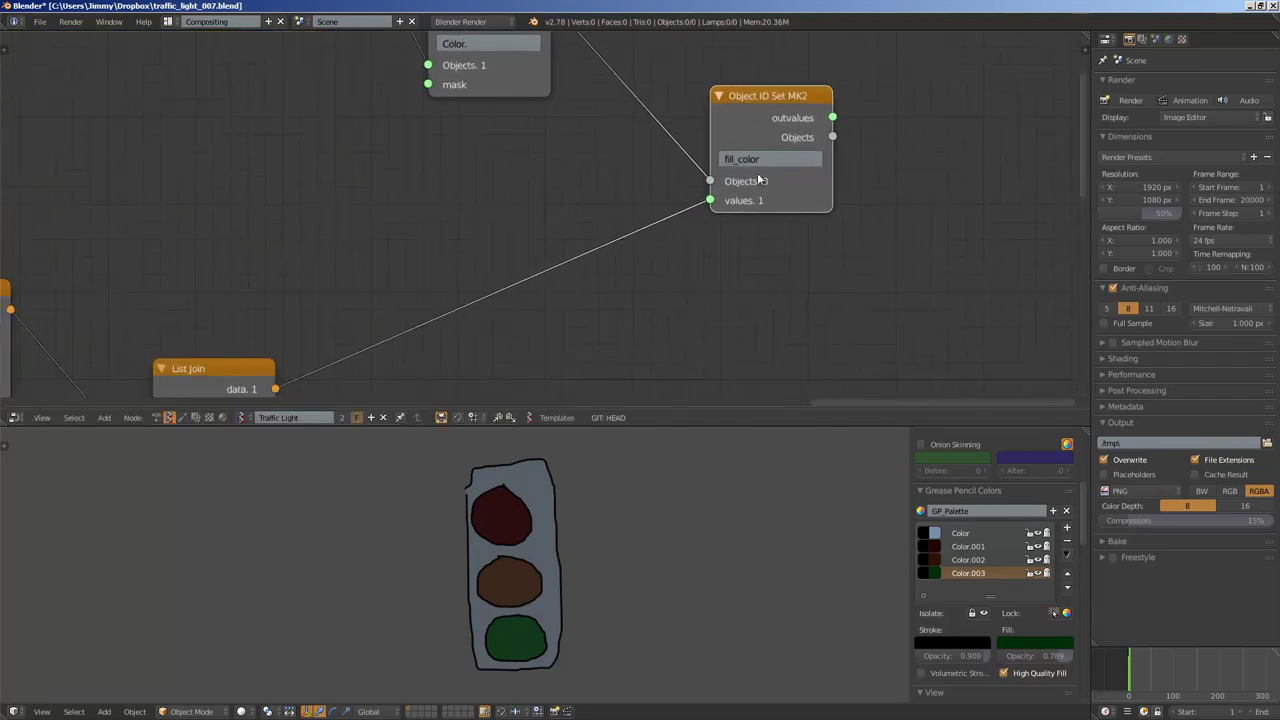
Move the List Join node upward, toward the Object ID Set MK2 node it feeds
scroll(597, 275, "down", 1)
middle_click_drag(593, 278, 657, 238)
left_click_drag(327, 340, 335, 269)
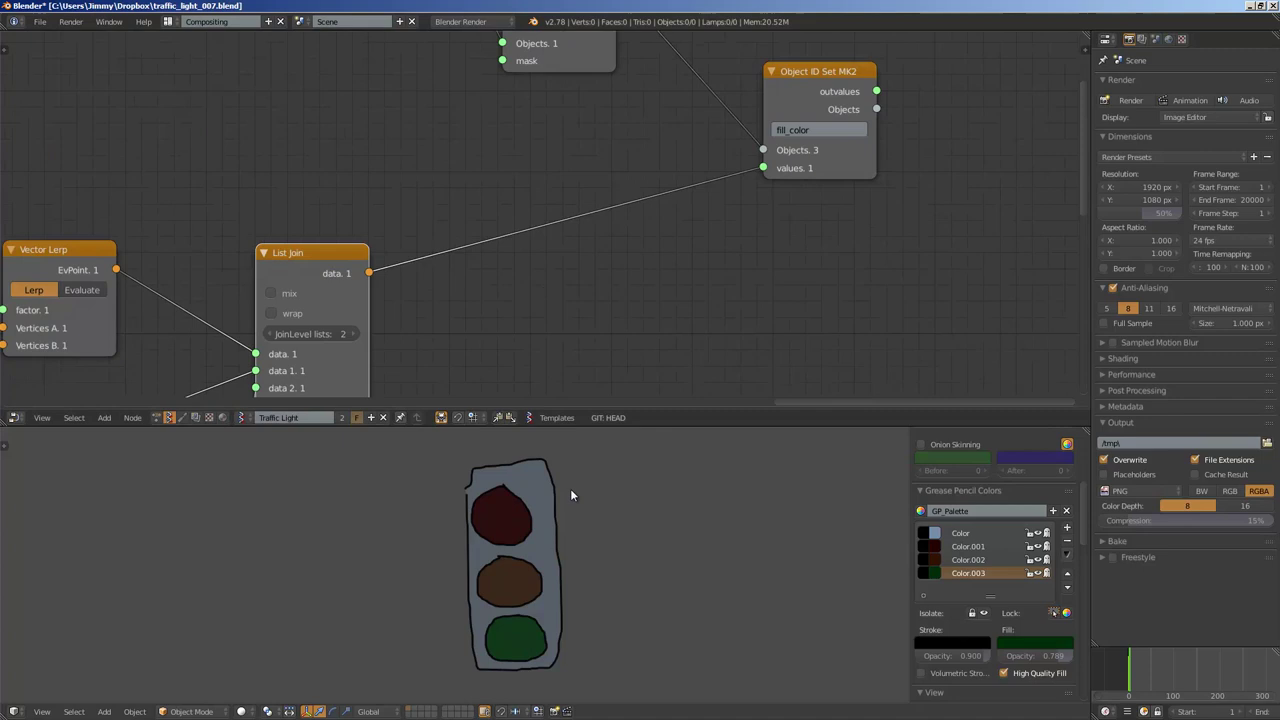
scroll(424, 274, "down", 1)
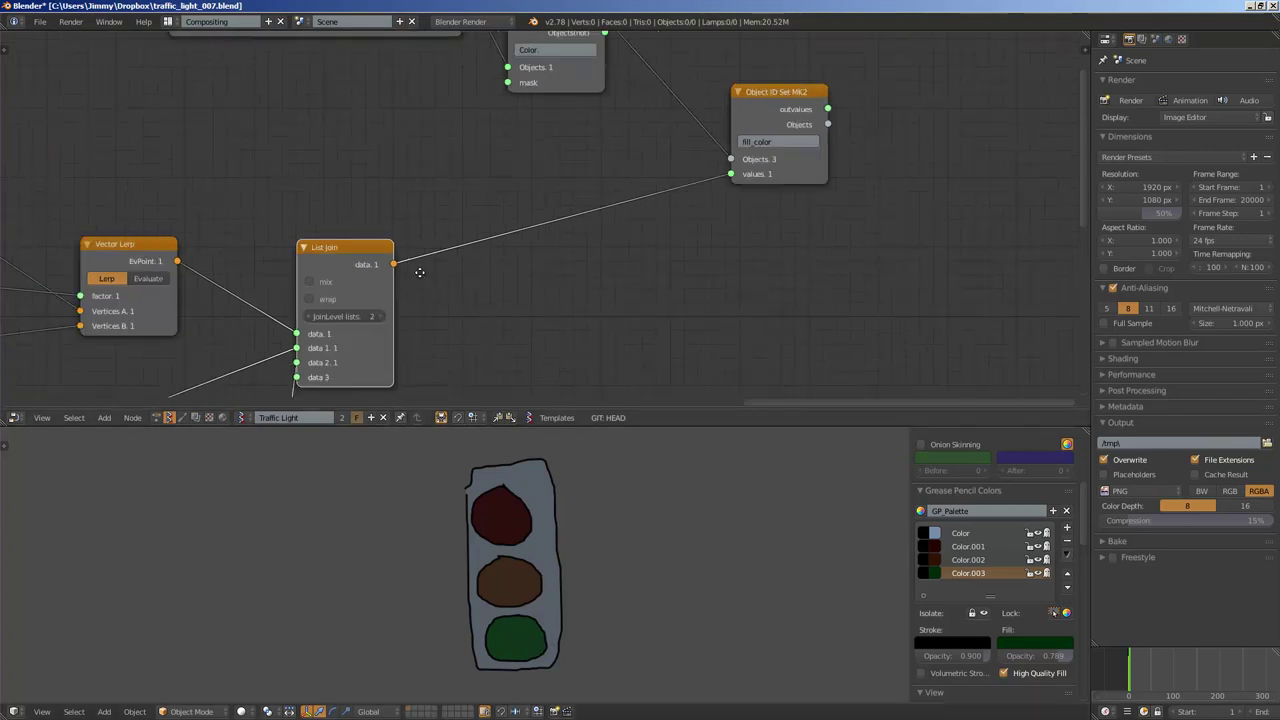
Rearrange the first two Vector Lerp nodes feeding List Join, moving the first up and placing the second beneath it
middle_click_drag(252, 279, 572, 171)
middle_click_drag(414, 165, 508, 167)
scroll(508, 167, "up", 1)
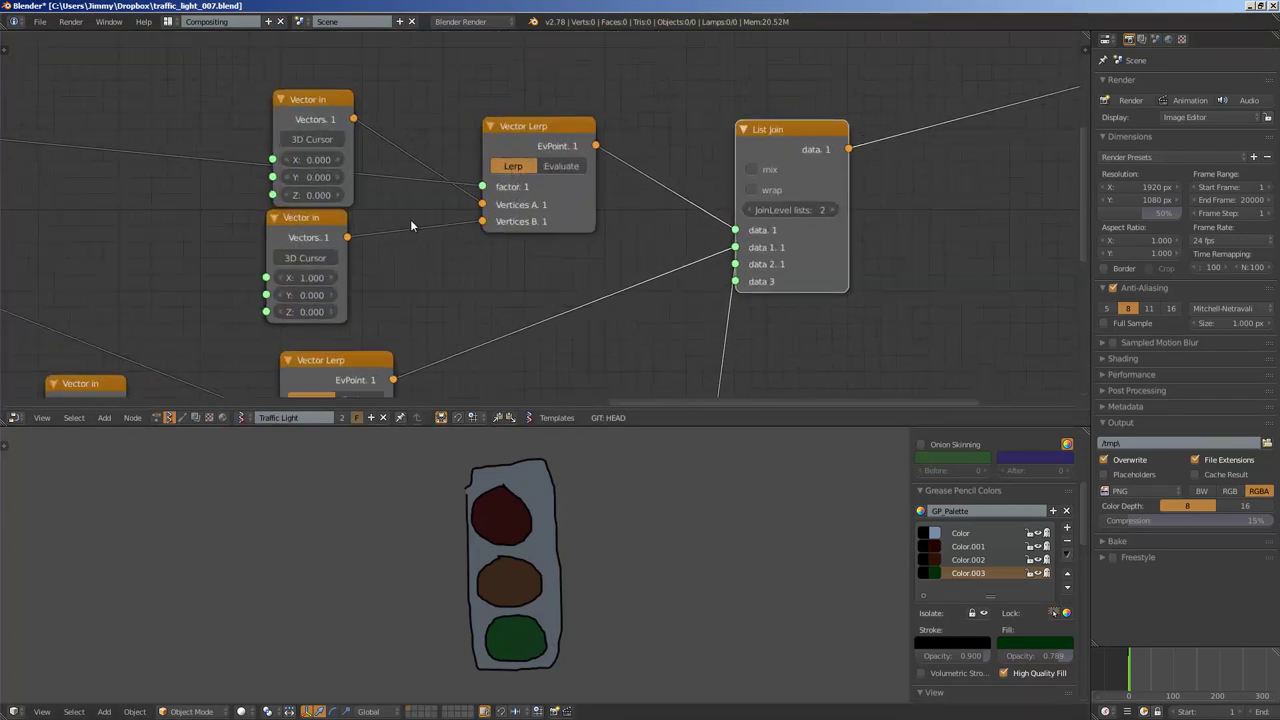
middle_click_drag(422, 207, 425, 239)
scroll(538, 209, "up", 1)
left_click_drag(532, 150, 501, 119)
scroll(585, 172, "down", 2)
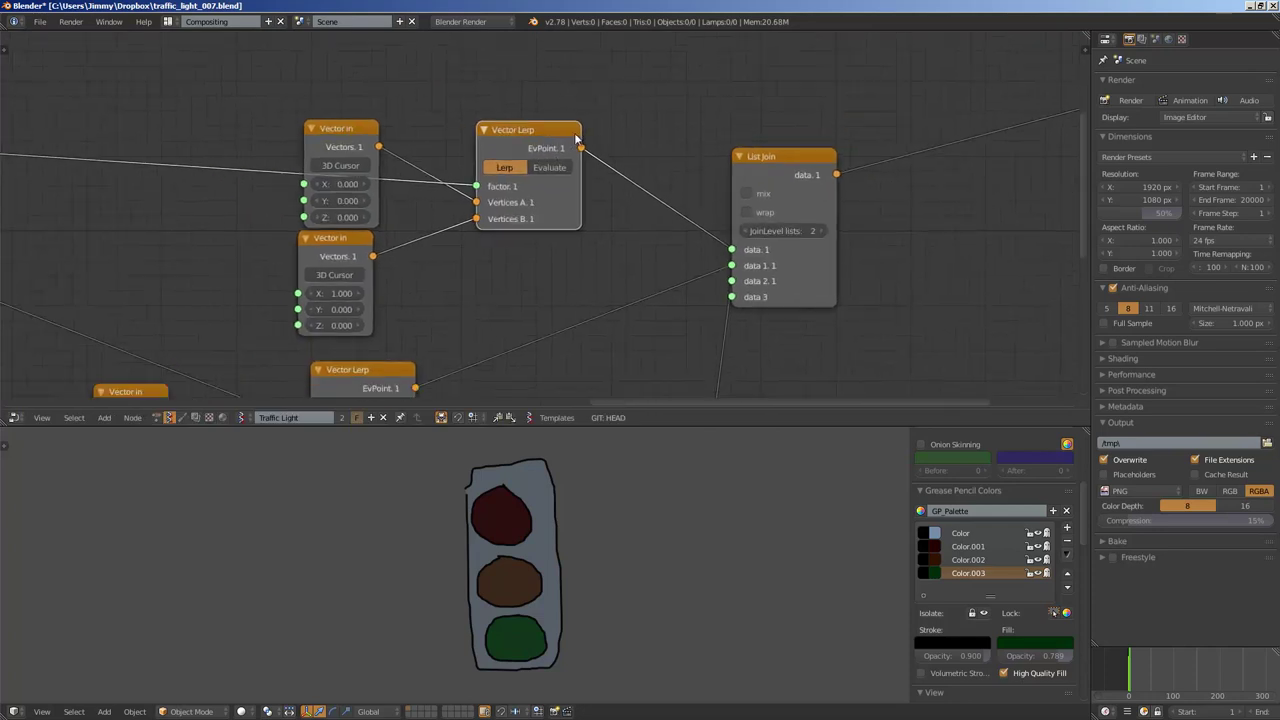
middle_click_drag(496, 255, 539, 173)
left_click_drag(445, 270, 595, 217)
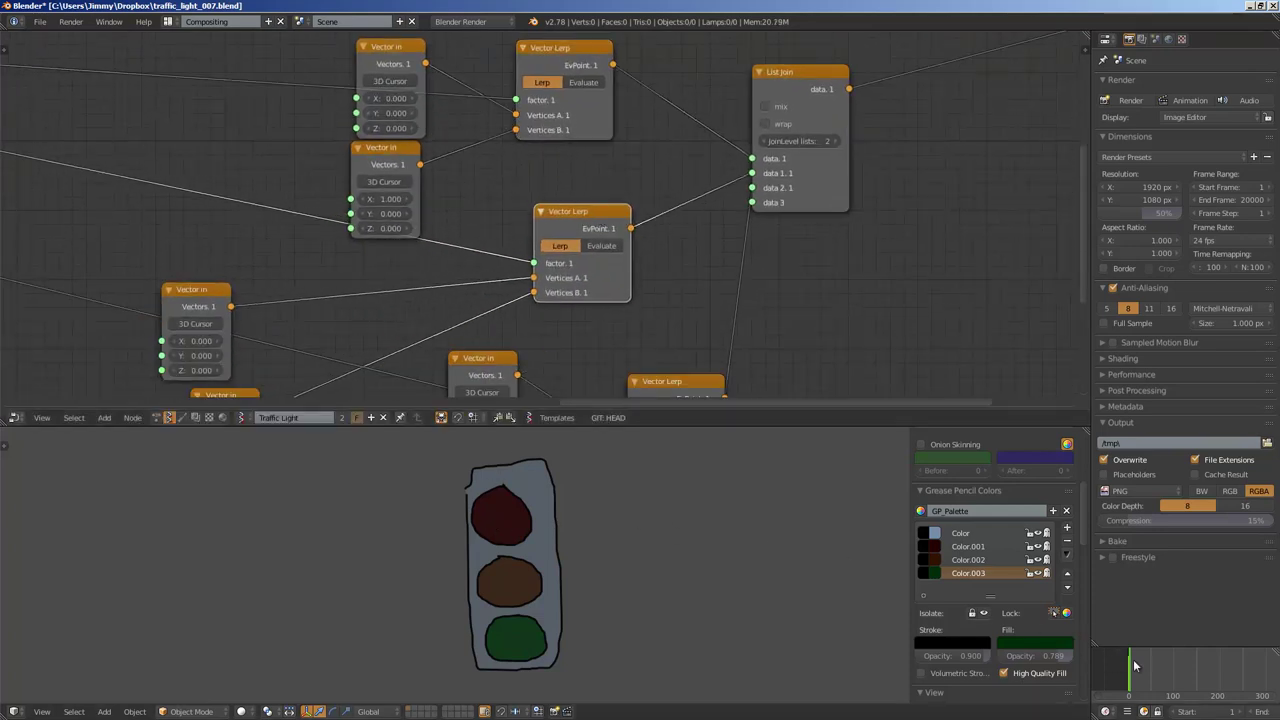
Move the Vector in nodes feeding the second and third Vector Lerp nodes closer to the nodes they feed
mouse_move(1133, 659)
left_mouse_down()
mouse_move(1196, 671)
mouse_move(1126, 650)
left_mouse_up()
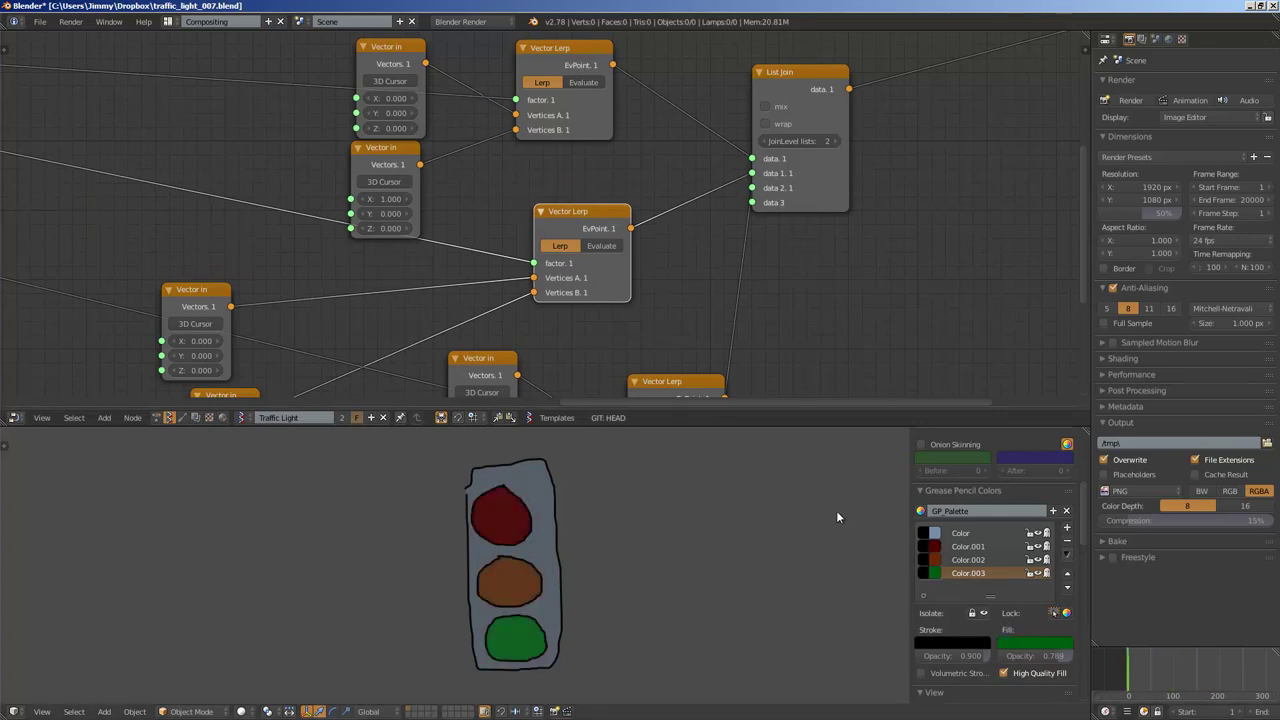
scroll(562, 273, "down", 3)
middle_click_drag(560, 271, 539, 241)
left_click_drag(247, 251, 343, 218)
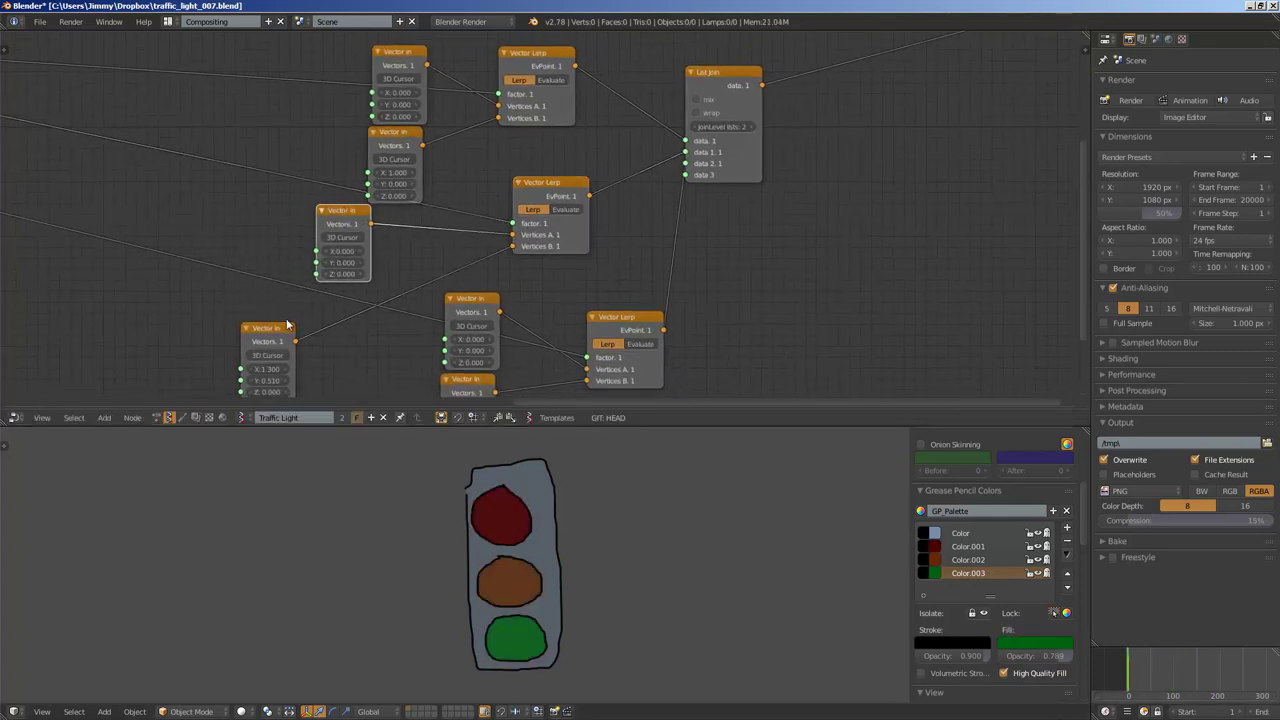
left_click_drag(270, 330, 340, 321)
middle_click_drag(505, 279, 430, 224)
left_click_drag(405, 247, 466, 236)
left_click_drag(409, 334, 478, 334)
Add a Color in node between the List Join and Object ID Set MK2 nodes
middle_click_drag(518, 204, 277, 405)
scroll(444, 288, "down", 2)
scroll(575, 203, "up", 7)
middle_click_drag(652, 311, 627, 279)
key("shift+a")
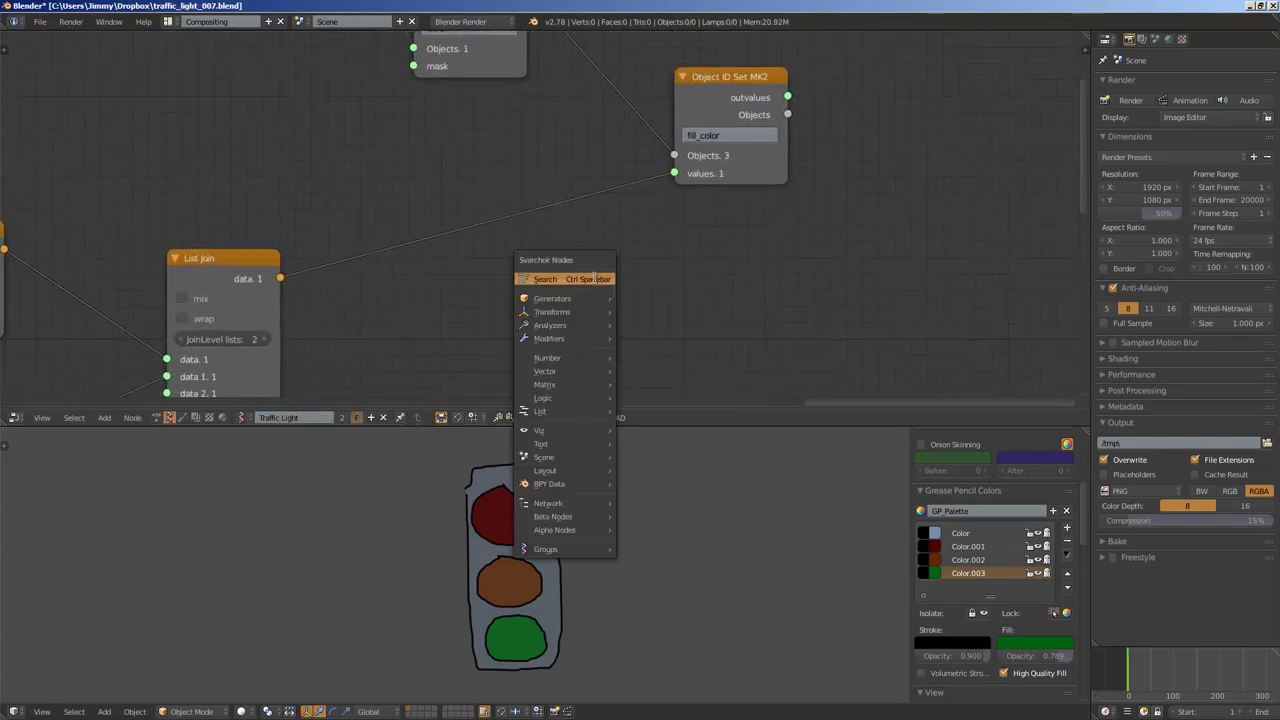
left_click(594, 277)
type("random")
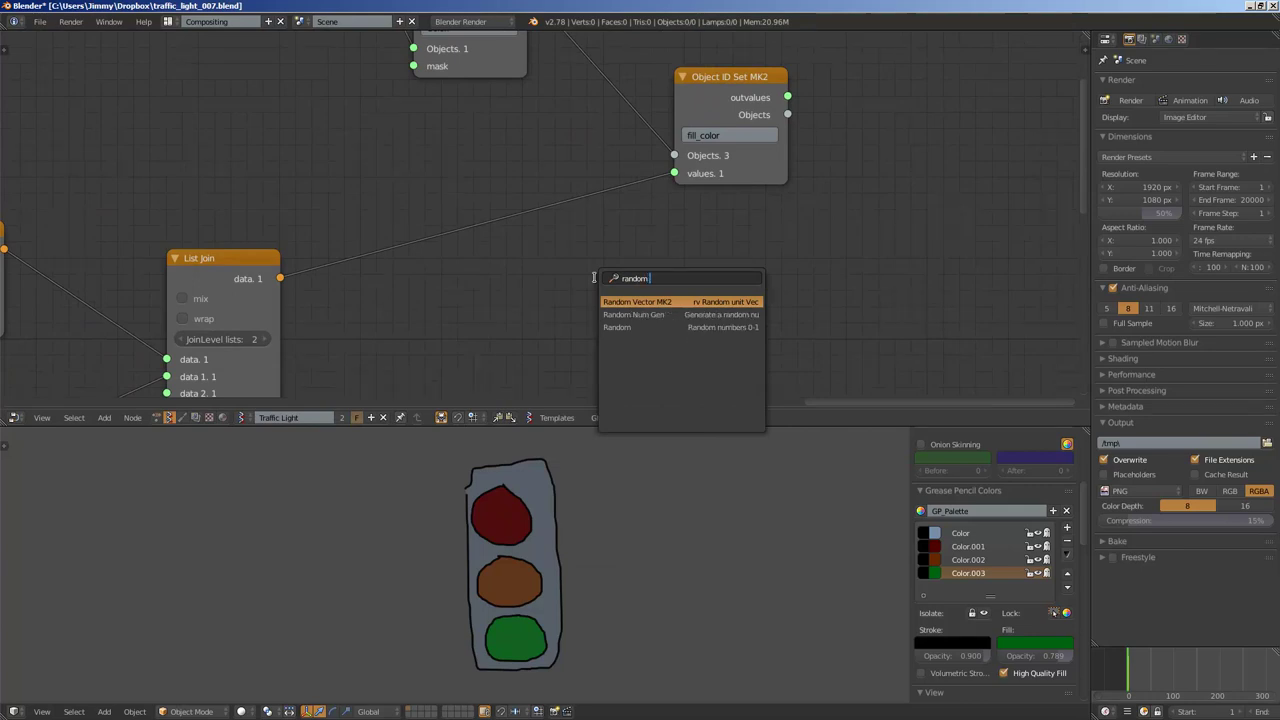
type(" c")
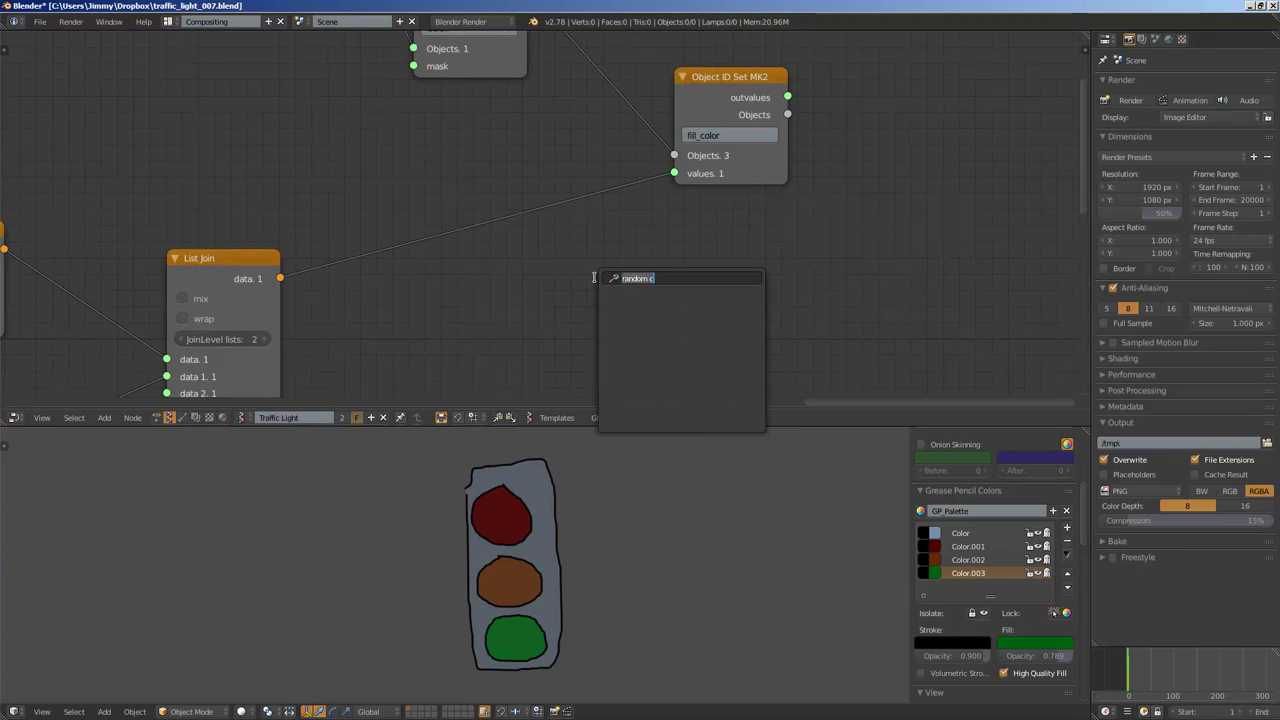
type("color i")
key("Return")
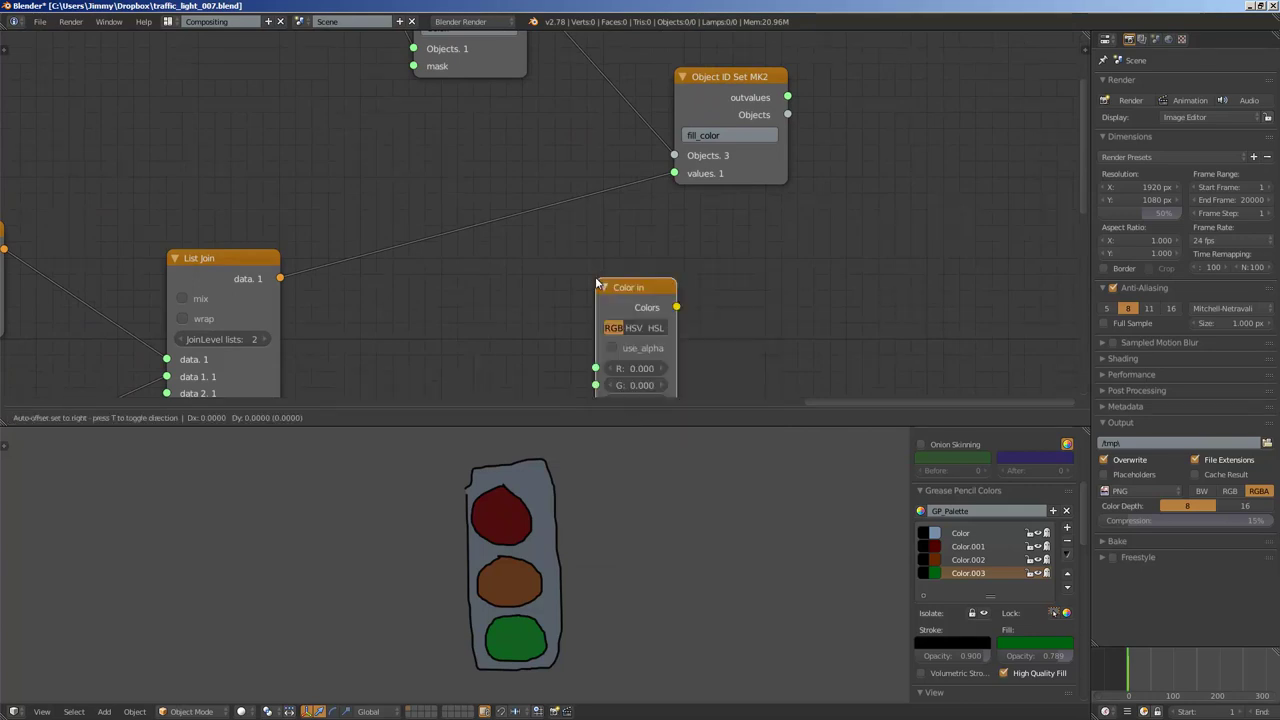
left_click_drag(761, 167, 808, 148)
left_click(632, 231)
Switch the Color in node to HSV and shift it toward List Join to make room beside it
middle_click_drag(629, 231, 671, 169)
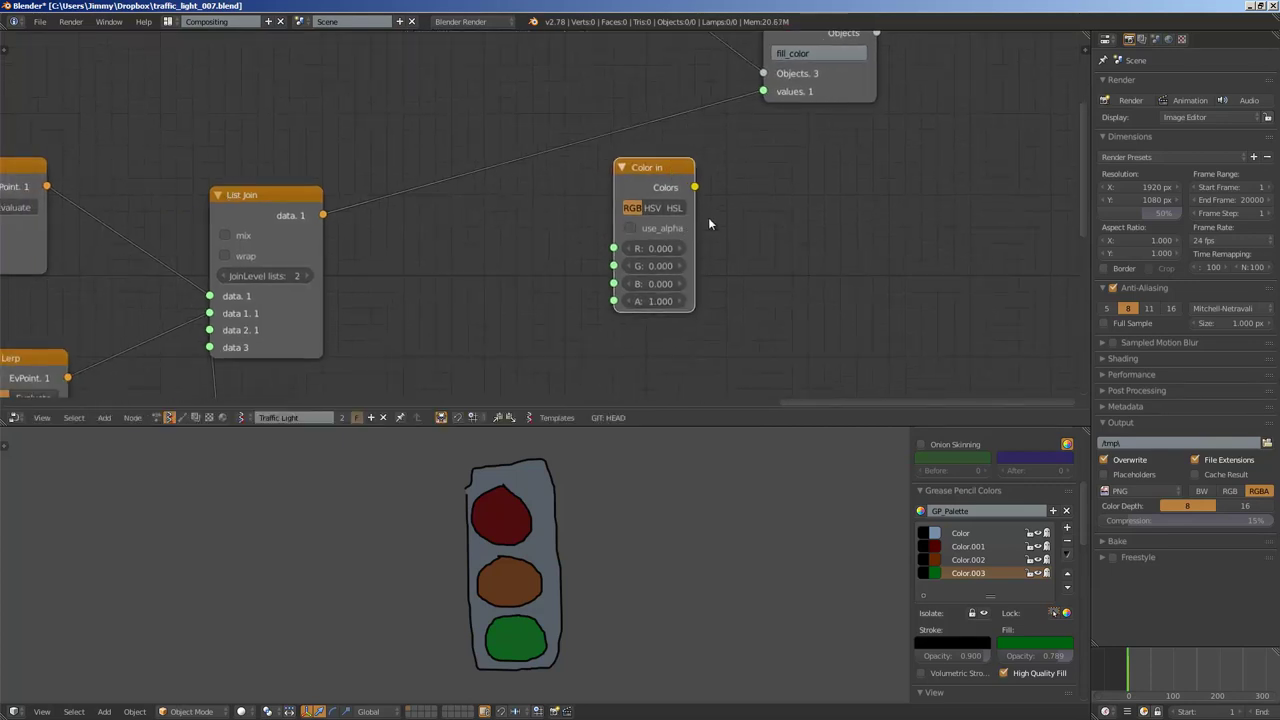
left_click_drag(668, 199, 700, 195)
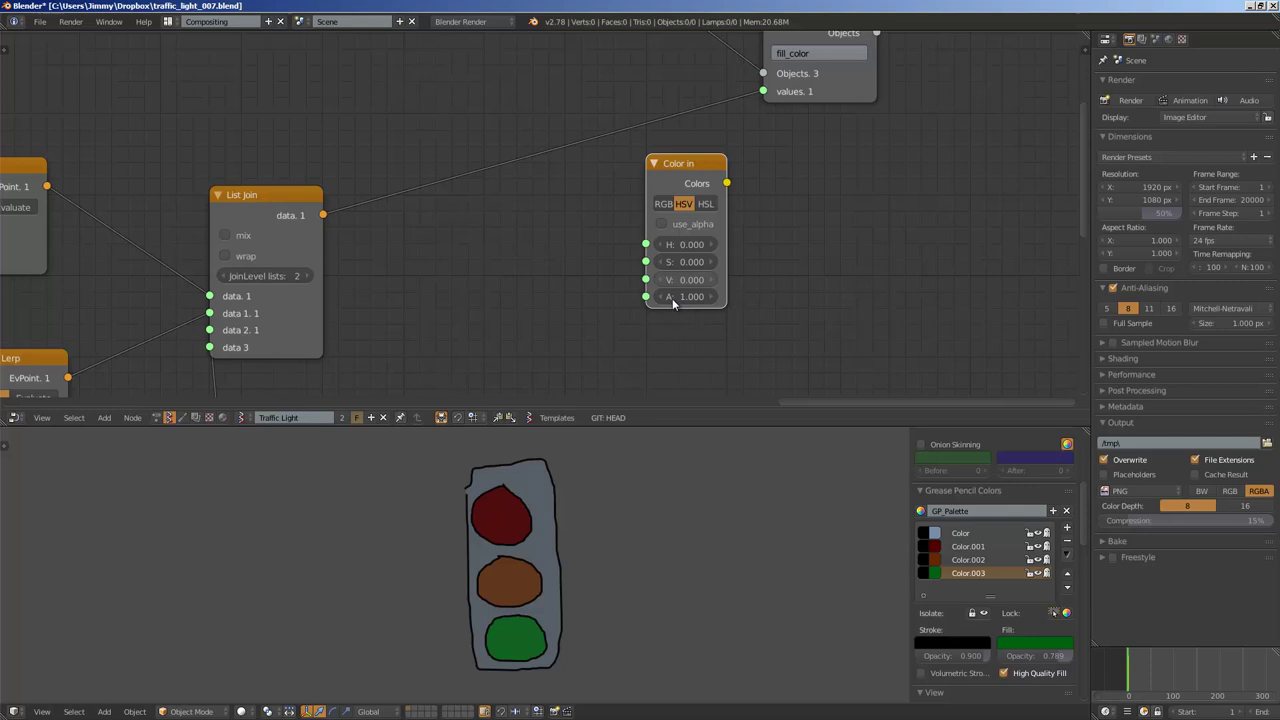
middle_click_drag(866, 225, 844, 248)
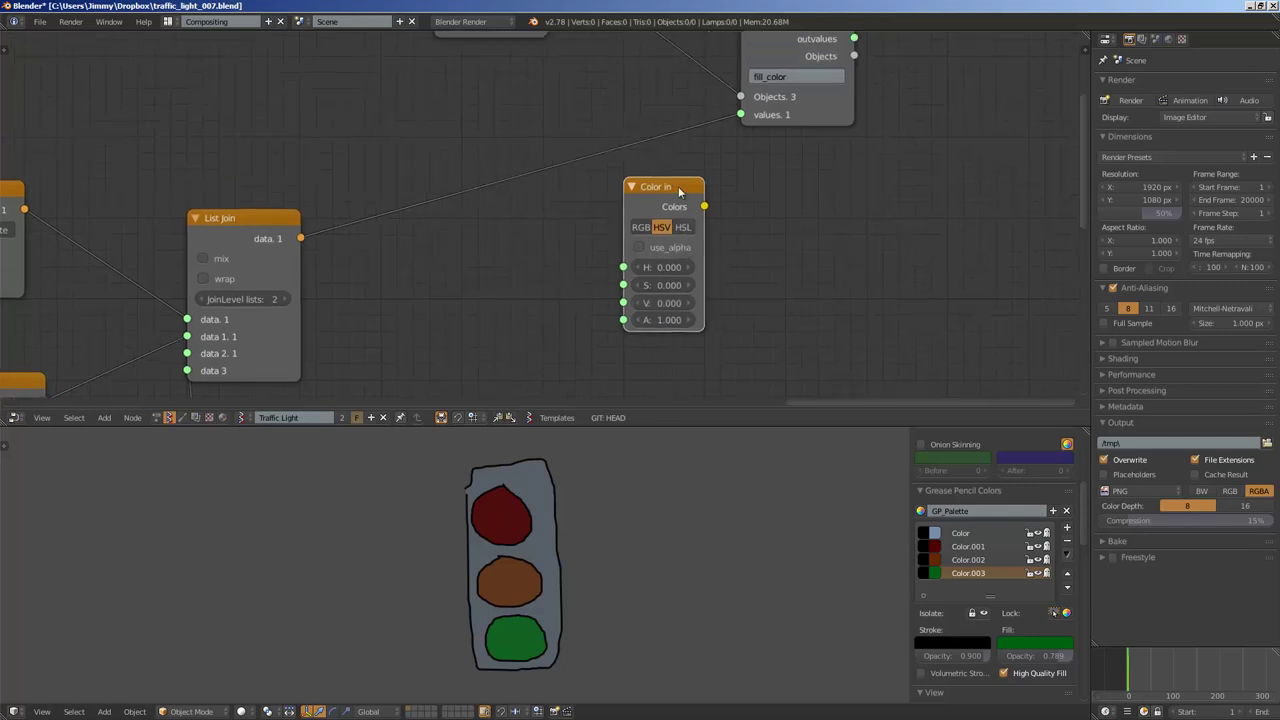
left_click_drag(679, 192, 628, 211)
Feed the values input of Object ID Set MK2 from a new Random Vector MK2 node with Seed 209
key("shift+a")
left_click(748, 202)
type("random")
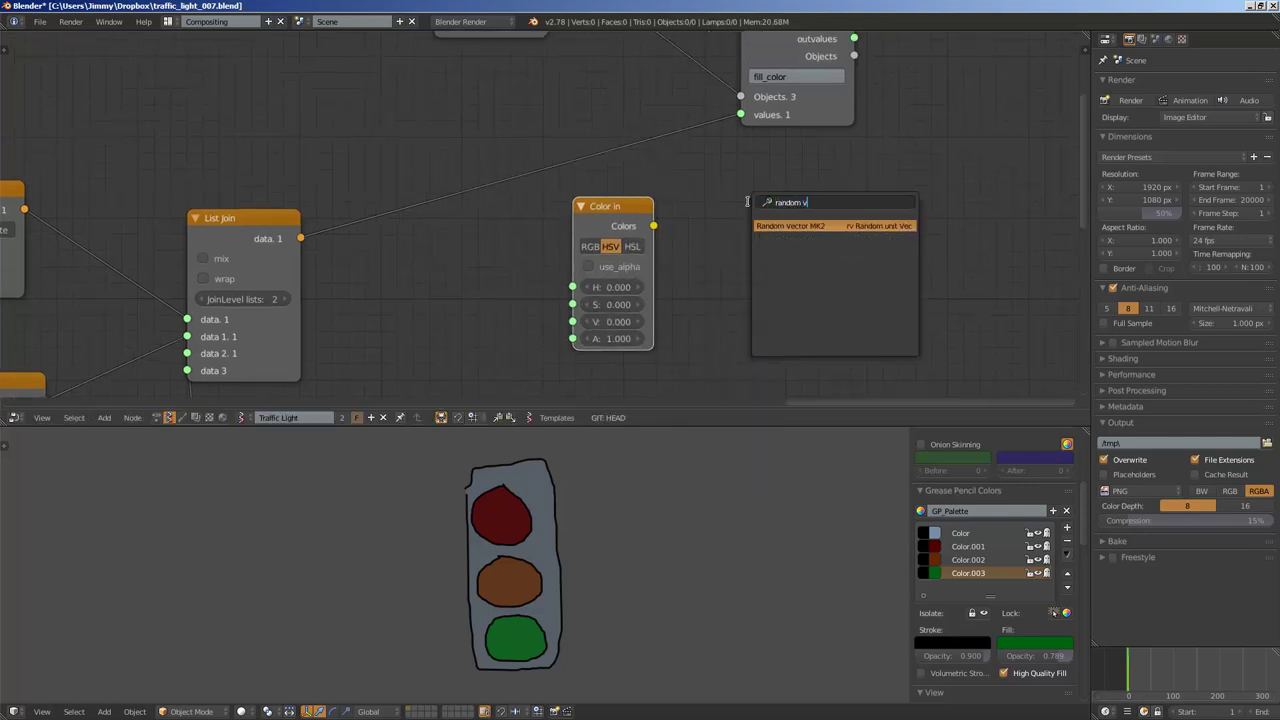
type(" v")
key("Return")
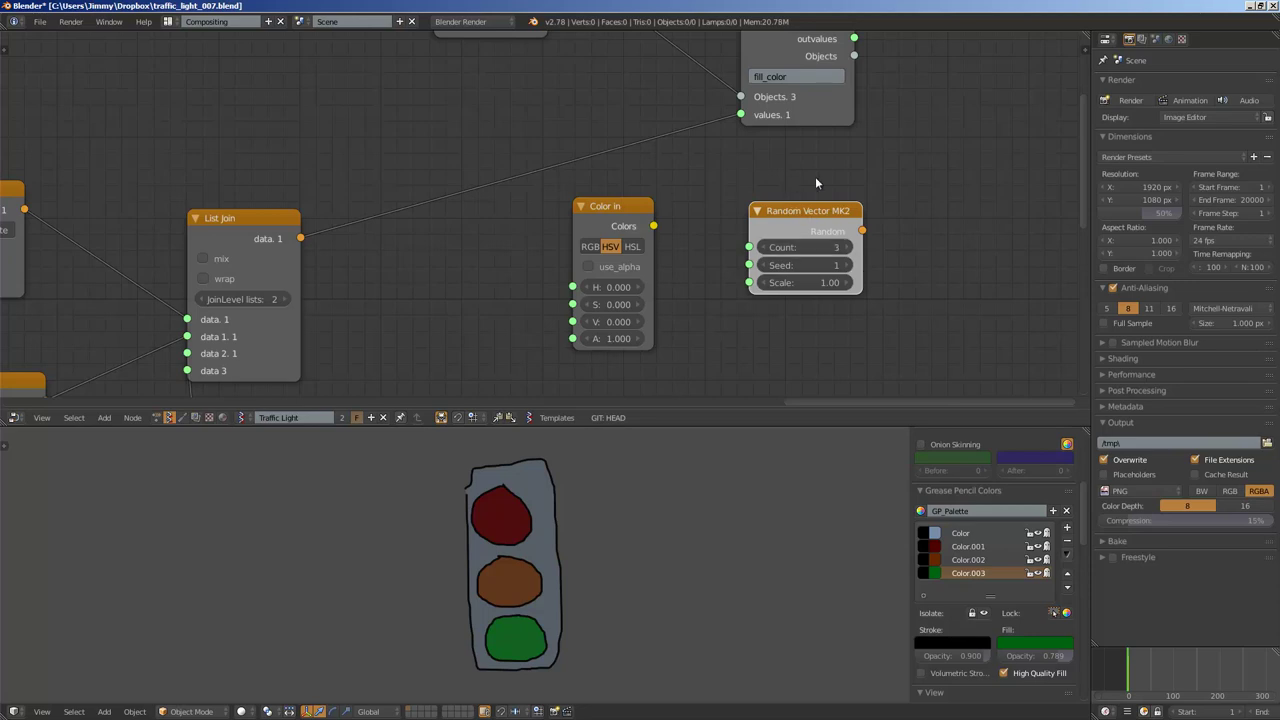
left_click(781, 183)
left_click_drag(828, 231, 846, 135)
left_click_drag(746, 118, 742, 116)
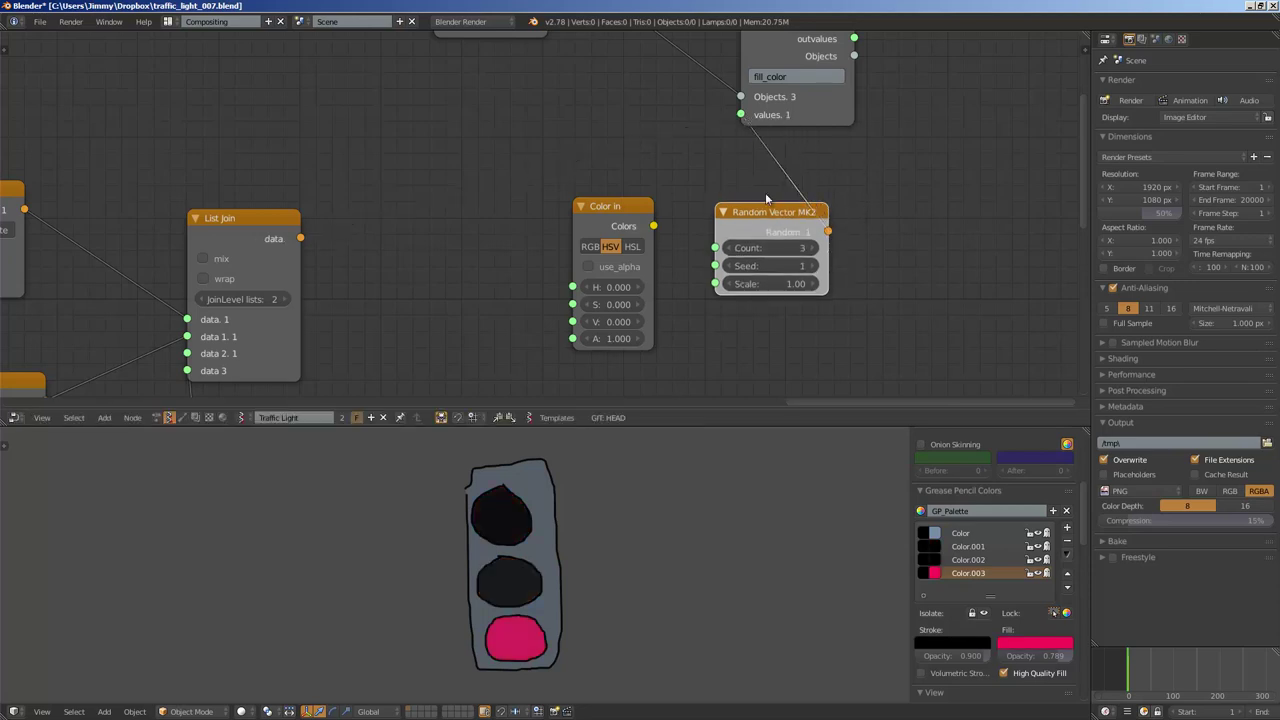
left_click_drag(783, 268, 888, 142)
Draw a five-pointed Grease Pencil star beside the traffic light using the Color.001 palette colour, starting from the first frame
left_click(988, 559)
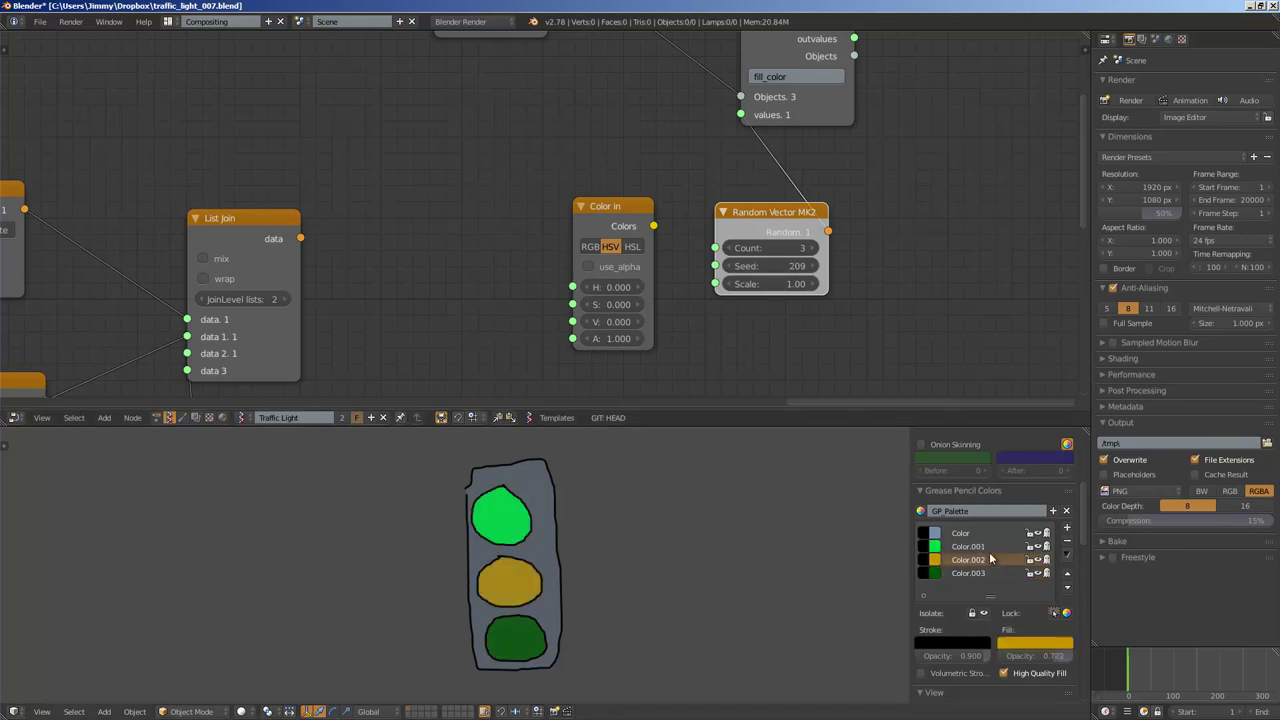
left_click(988, 561)
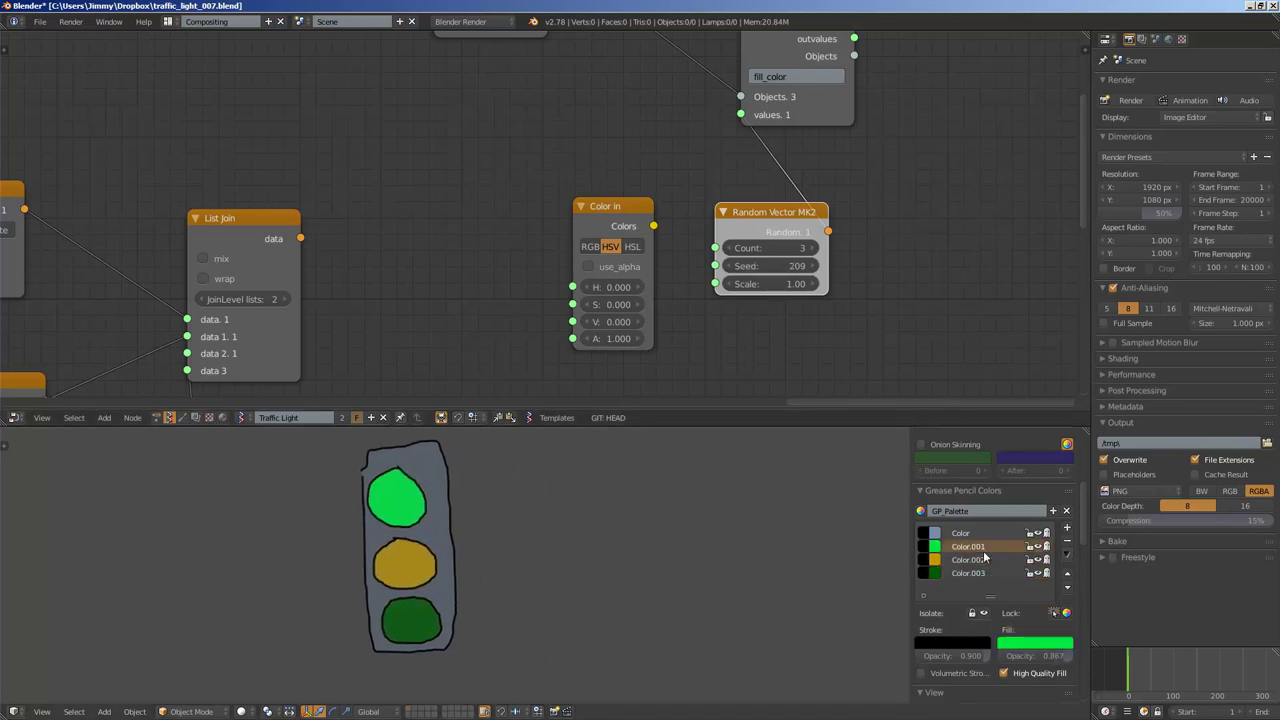
key("d")
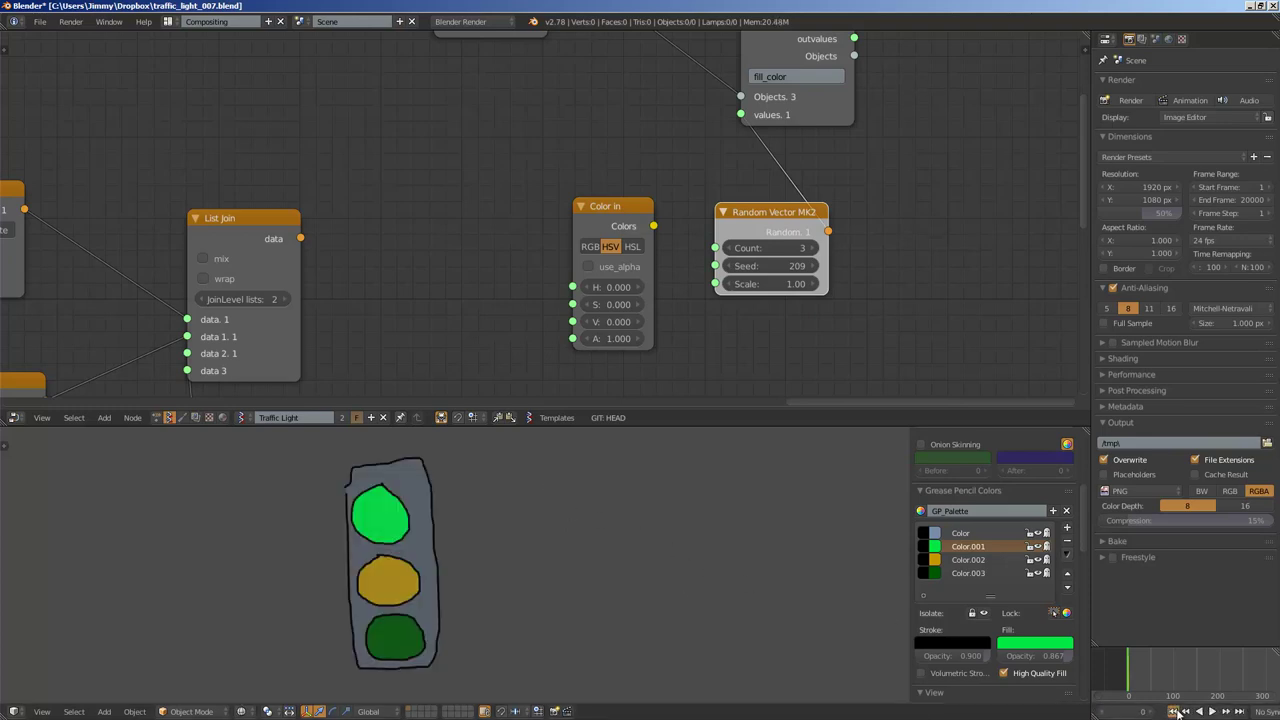
left_click(1174, 711)
mouse_move(579, 524)
left_mouse_down()
mouse_move(591, 495)
mouse_move(606, 527)
left_mouse_up()
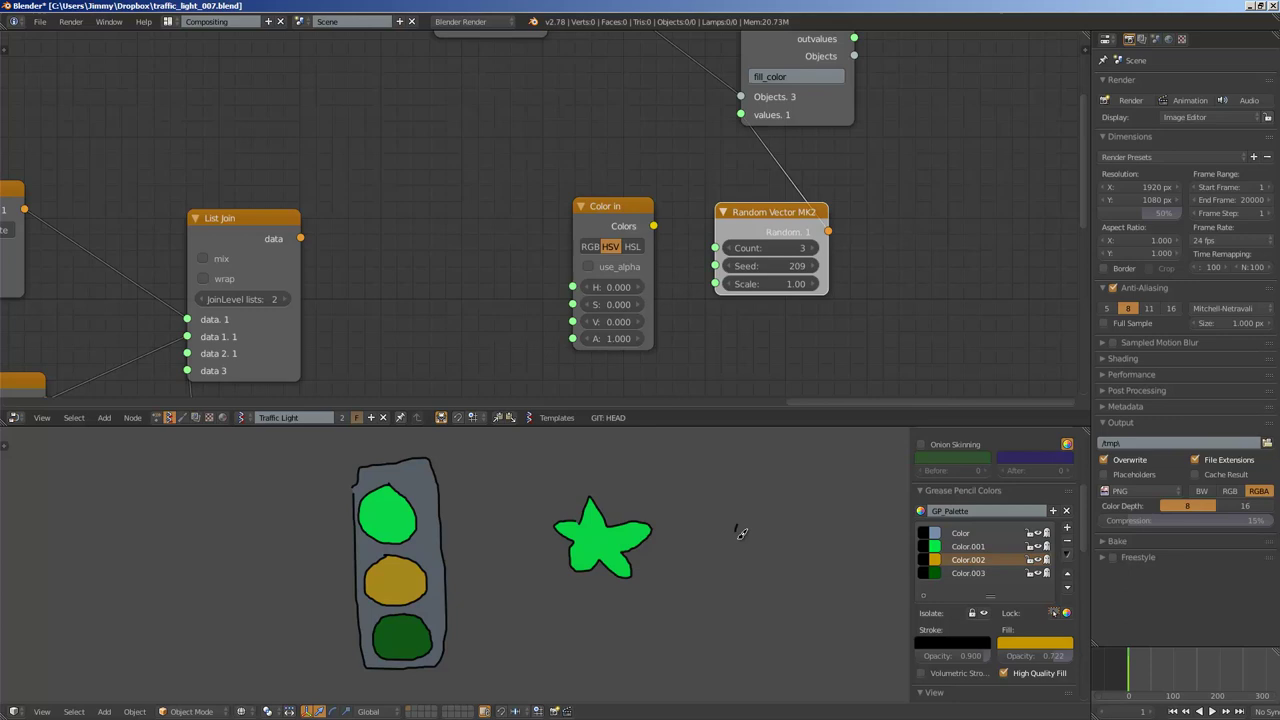
Draw a spiral shell with the Color.002 palette colour and a two-lobed leaf with Color.003 beside the star
left_click_drag(778, 536, 758, 501)
left_click(956, 574)
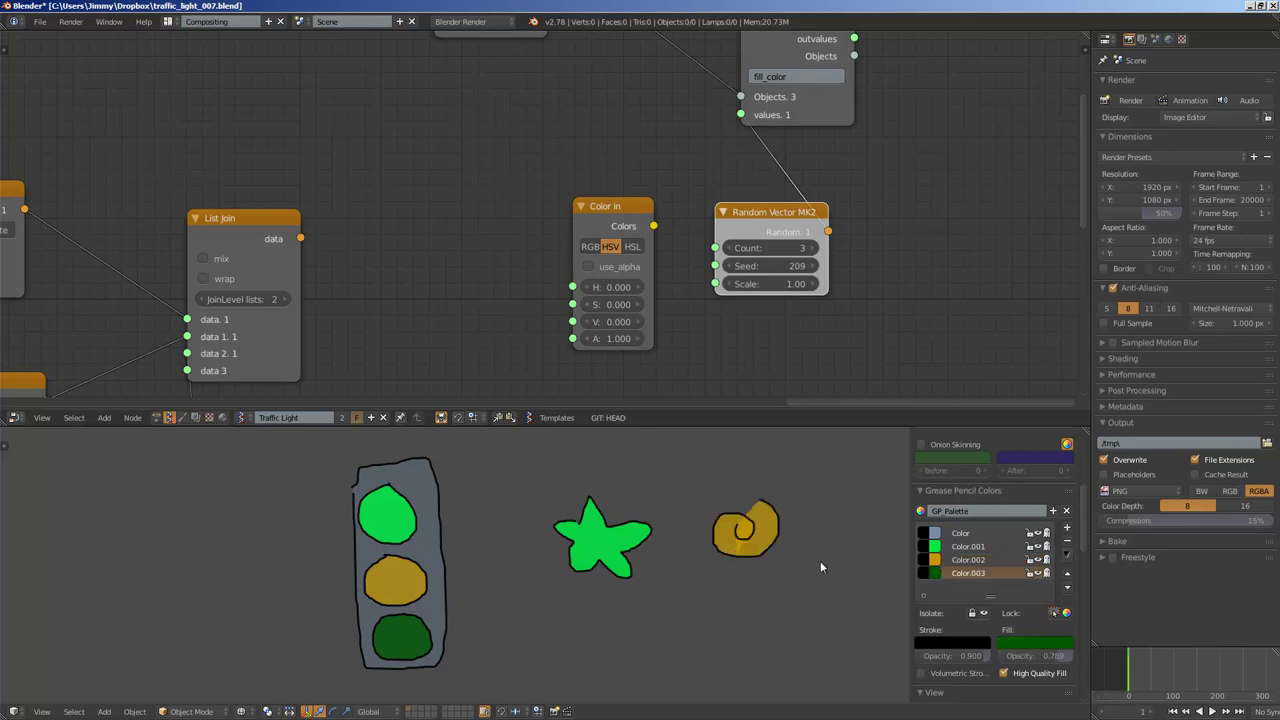
middle_click_drag(820, 561, 784, 560, "shift")
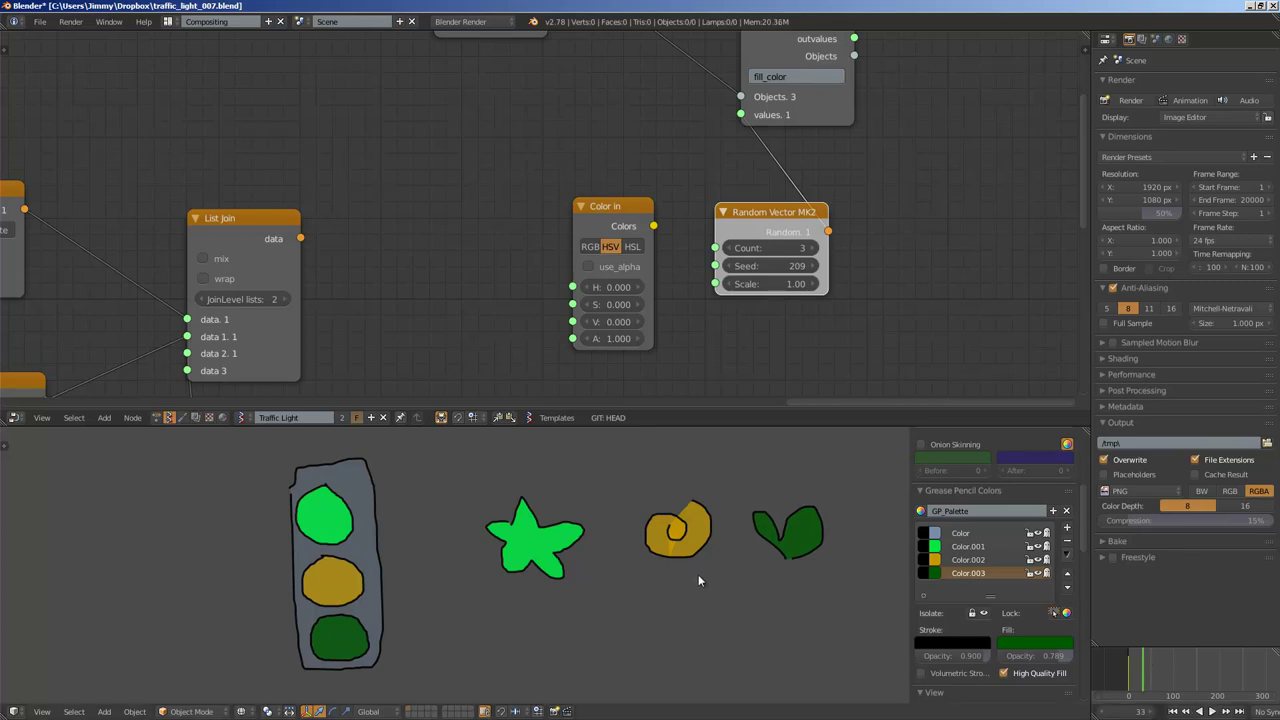
Scrub and play the animation to check the traffic light and new drawings, and stop playback
scroll(699, 576, "down", 2)
left_click_drag(1205, 678, 1142, 675)
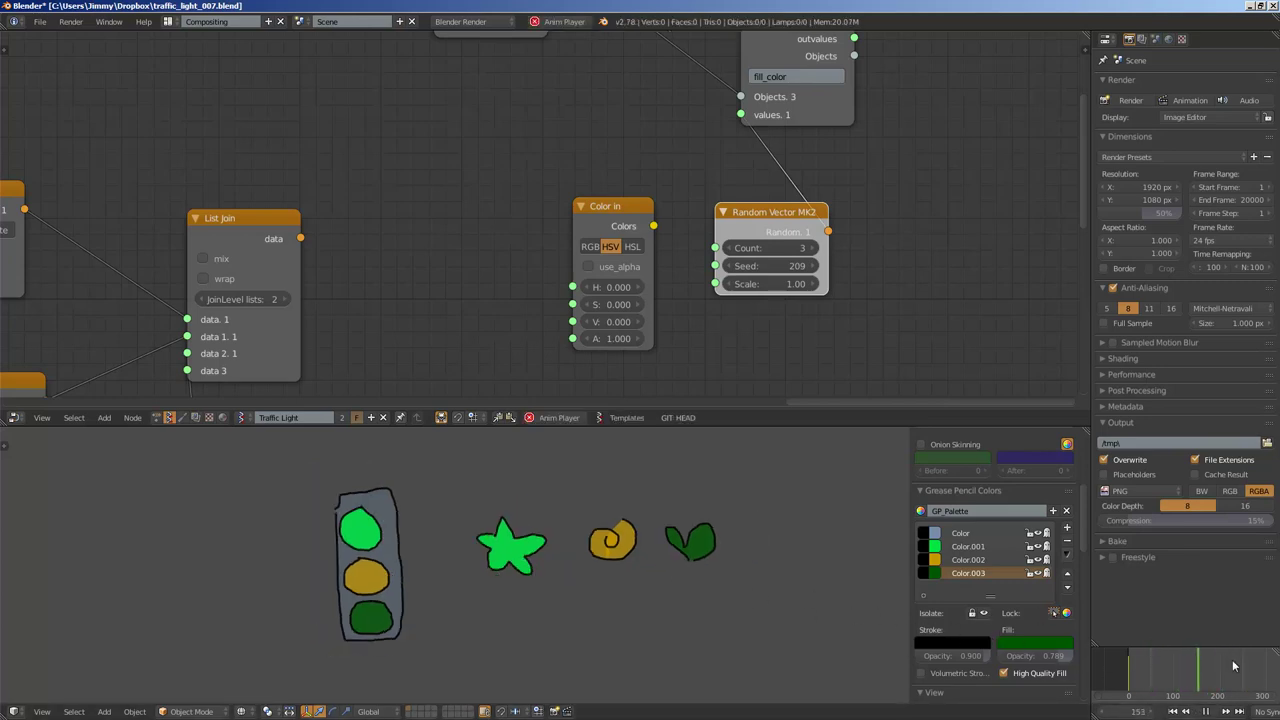
scroll(1204, 670, "down", 1)
scroll(535, 195, "down", 1)
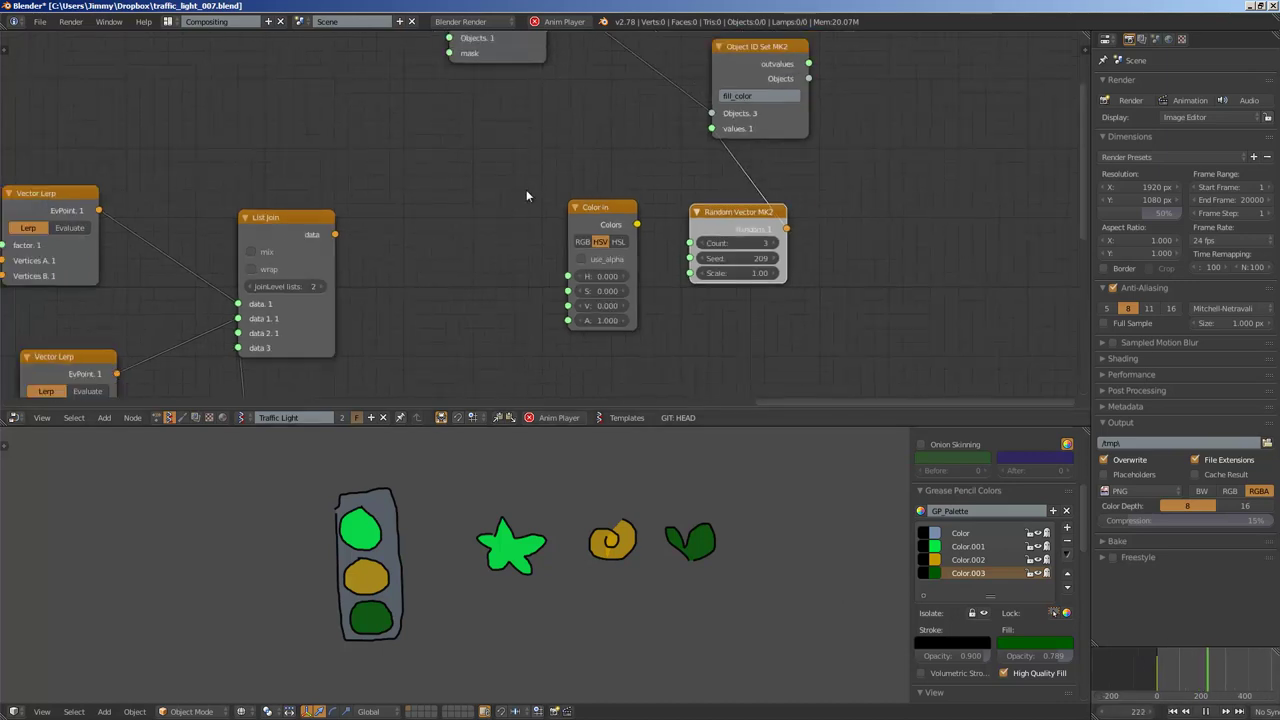
middle_click_drag(526, 189, 510, 262)
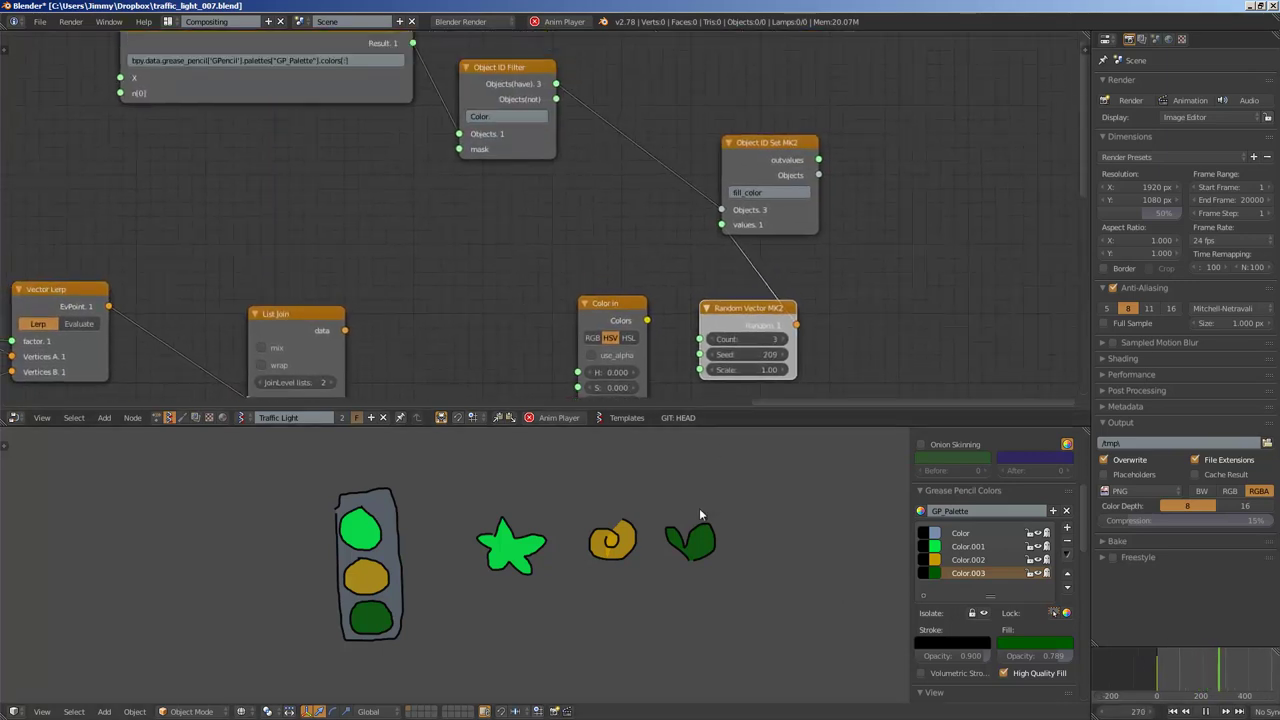
key("Escape")
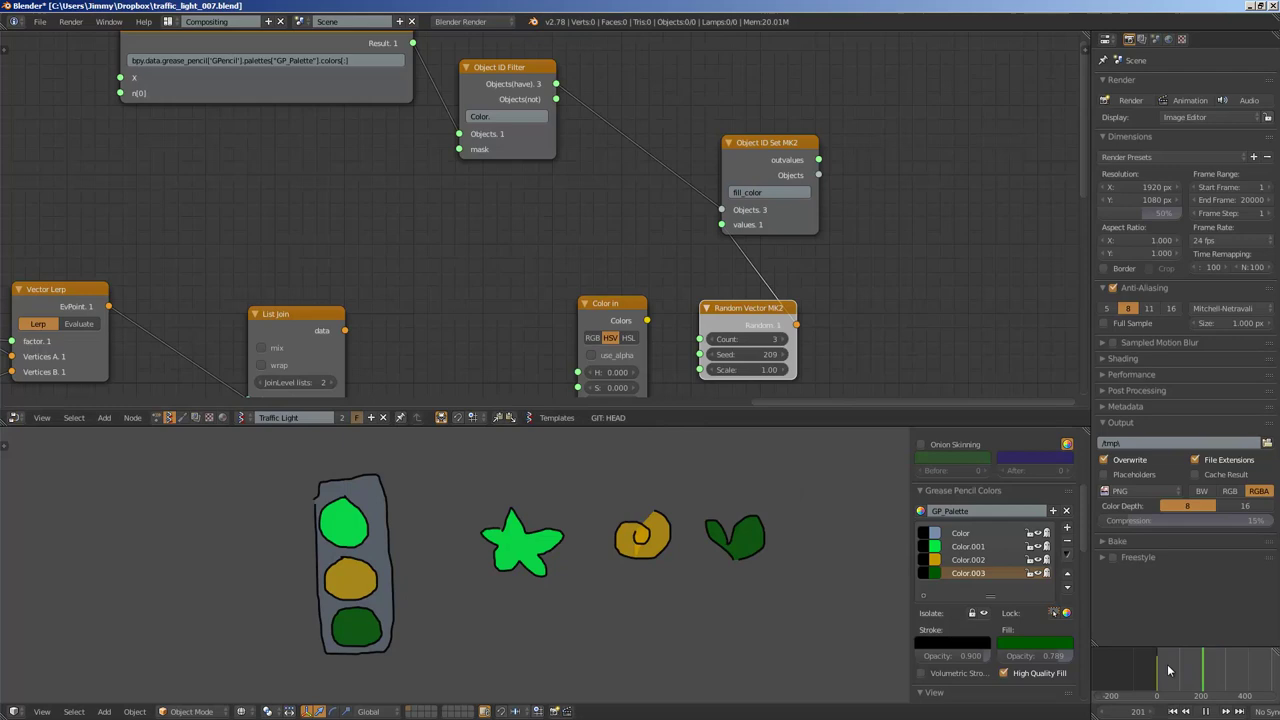
key("Escape")
Set the Random Vector MK2 Seed to 259, and replace that node with Color in as the values source of Object ID Set MK2
left_click_drag(764, 355, 872, 344)
middle_click_drag(509, 238, 483, 194)
left_click_drag(577, 262, 547, 224)
scroll(548, 225, "up", 1)
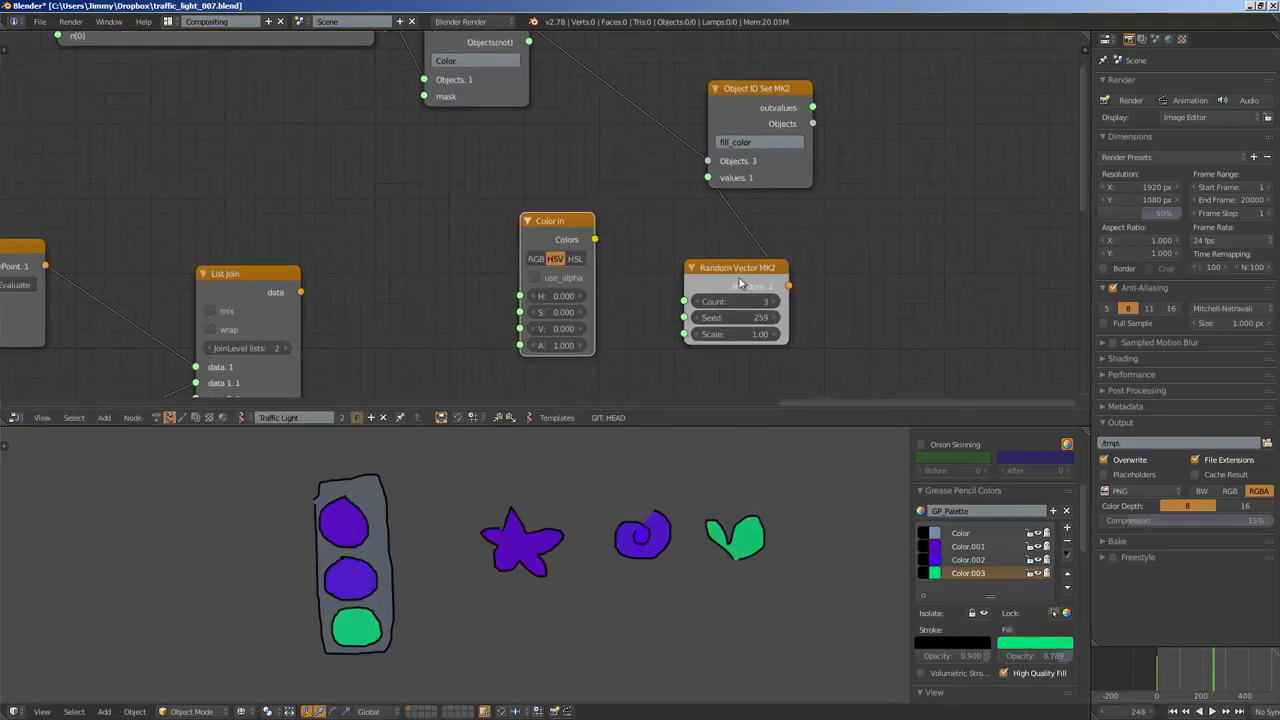
left_click_drag(740, 284, 704, 284)
left_click_drag(697, 190, 705, 180)
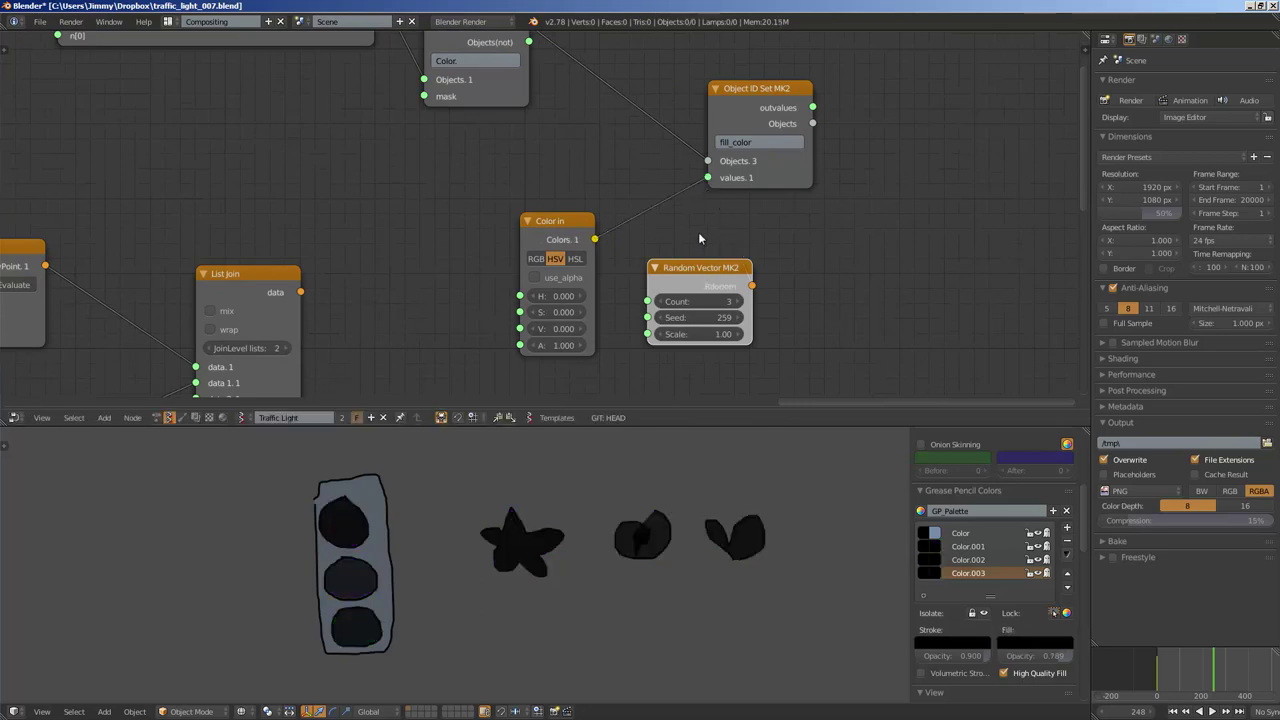
key("x")
Add a Random Num Gen node in Float mode with Size 3 and connect its Value to the Color in node's H input
middle_click_drag(350, 208, 431, 220)
key("shift+a")
left_click(427, 219)
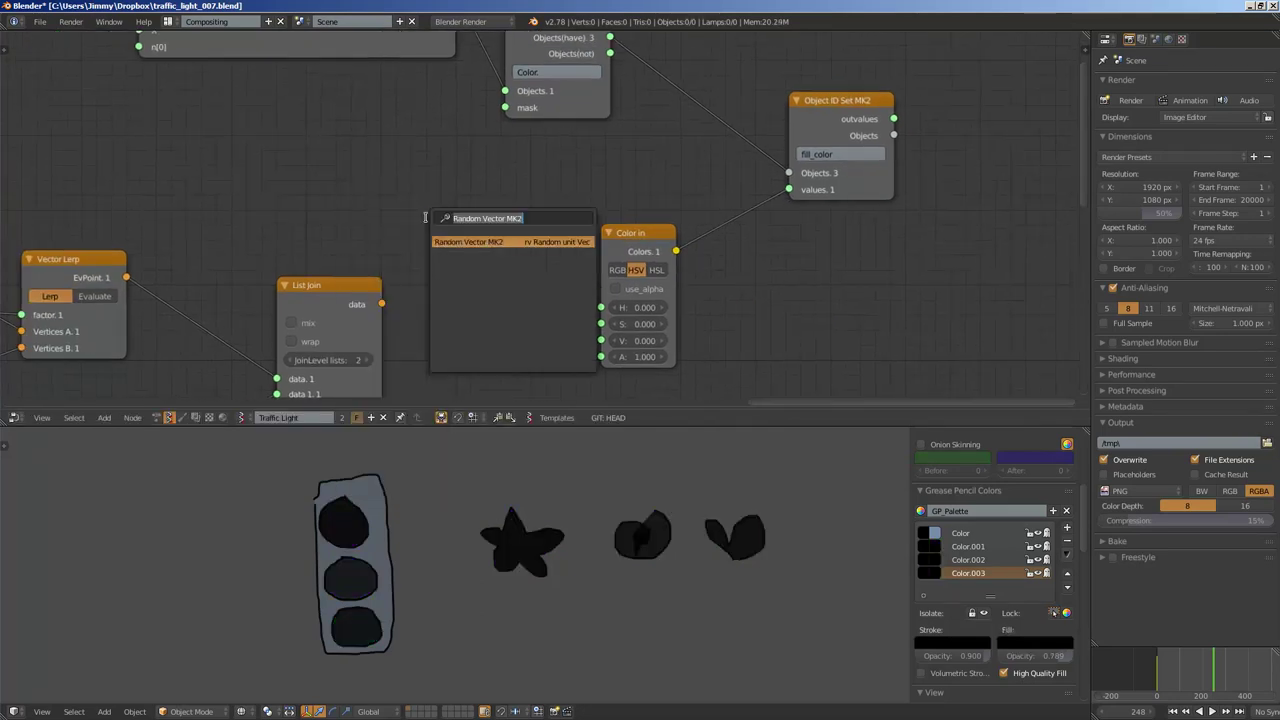
key("Return")
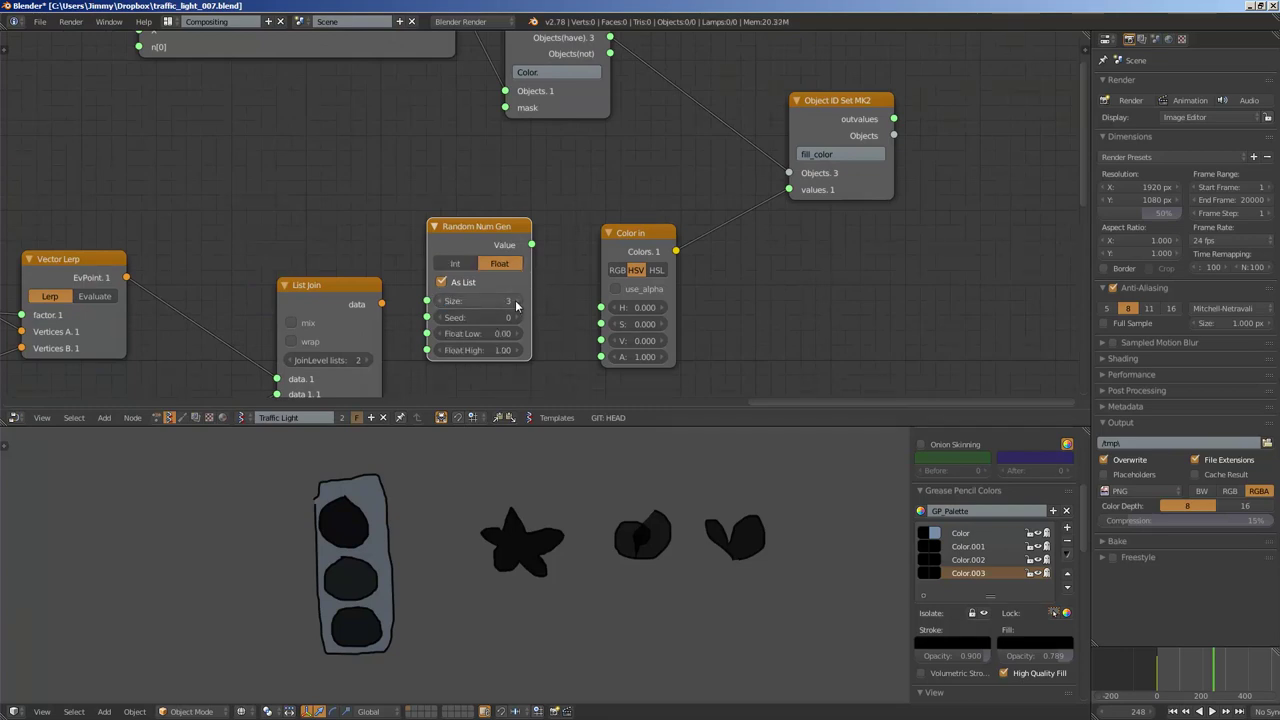
left_click_drag(595, 307, 600, 308)
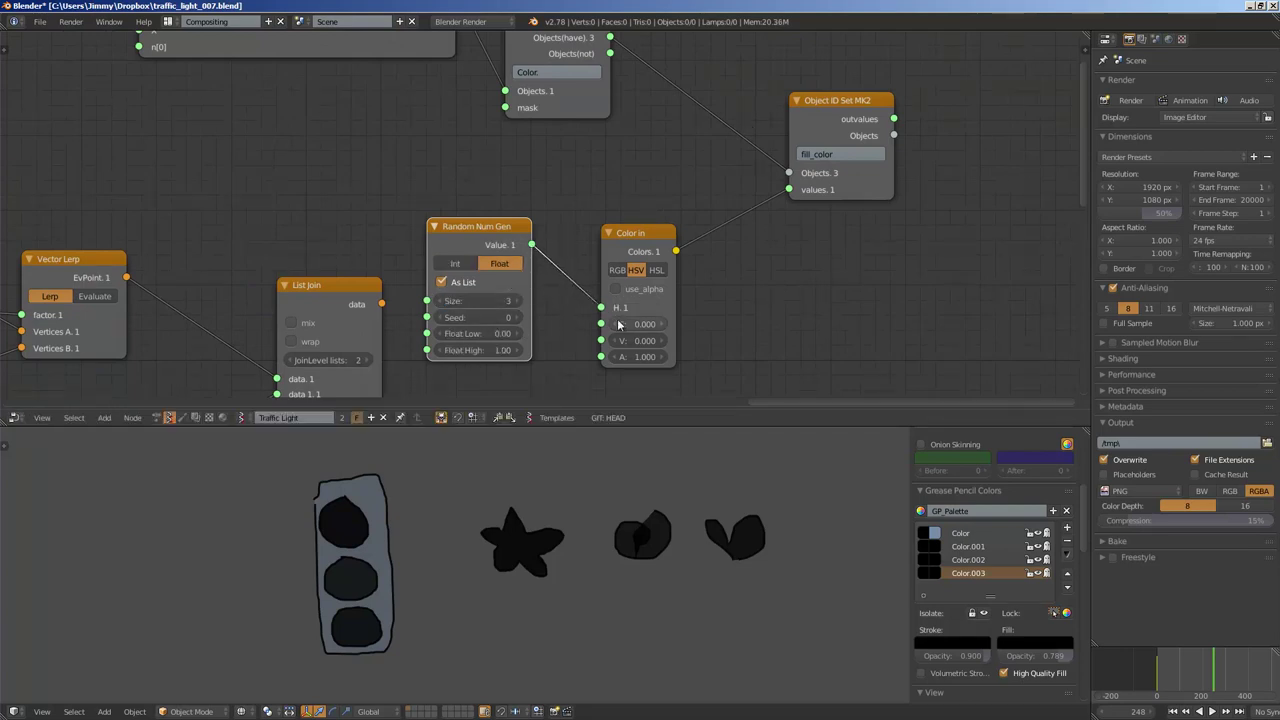
Set S and V to 1.000 in the Color in node and the Random Num Gen Seed to -10
left_click(507, 316)
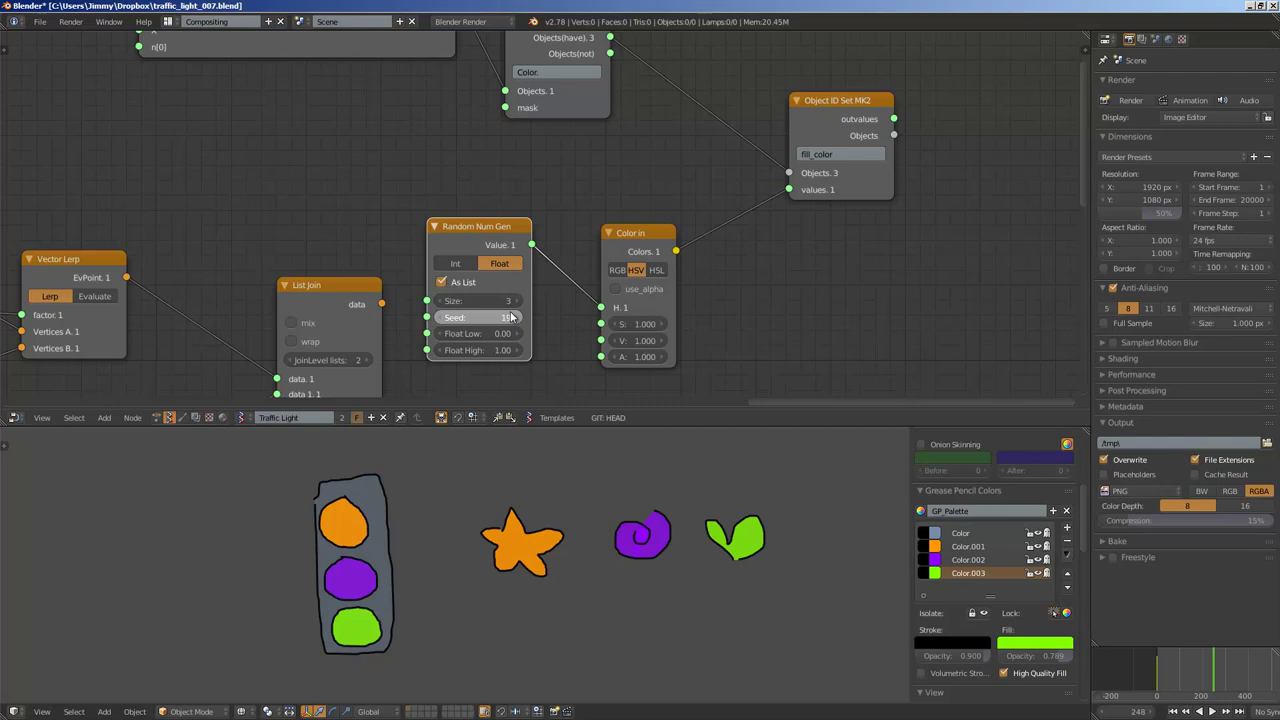
left_click_drag(510, 316, 467, 301)
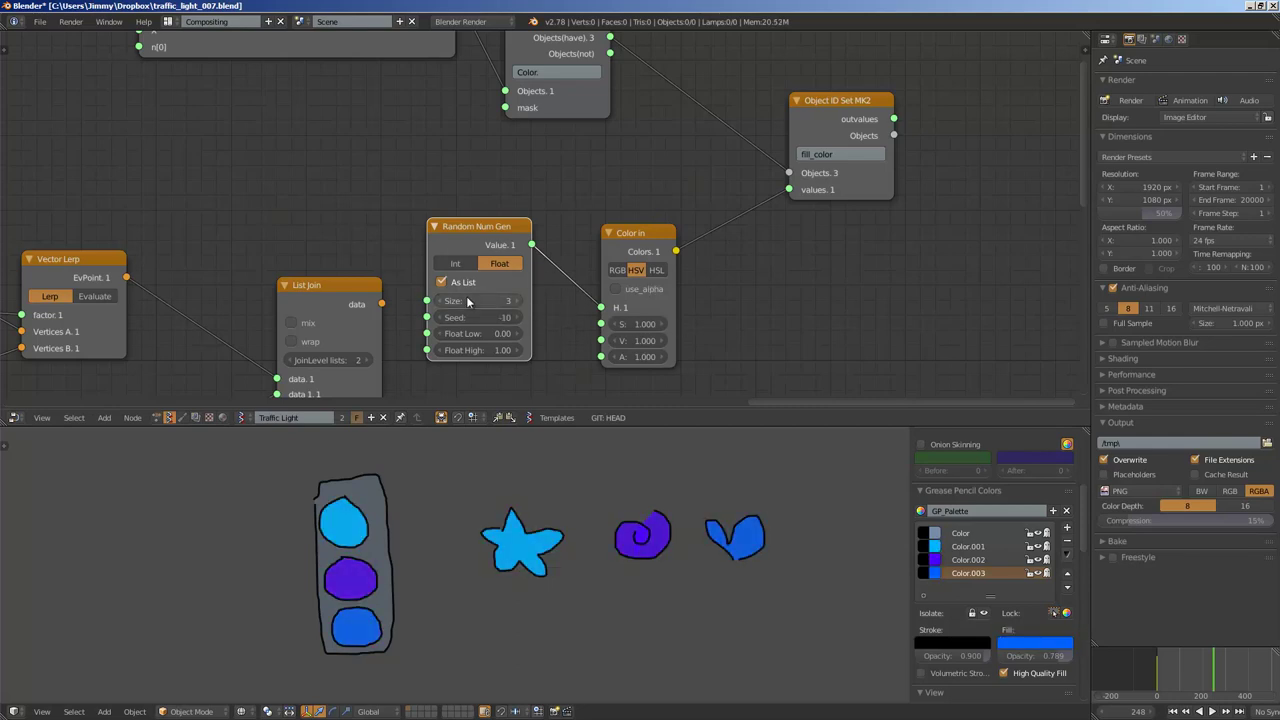
Delete the Random Num Gen and Color in nodes, and reconnect List Join to the Object ID Set MK2 values input, placing it closer
key("x")
left_click(624, 236)
key("x")
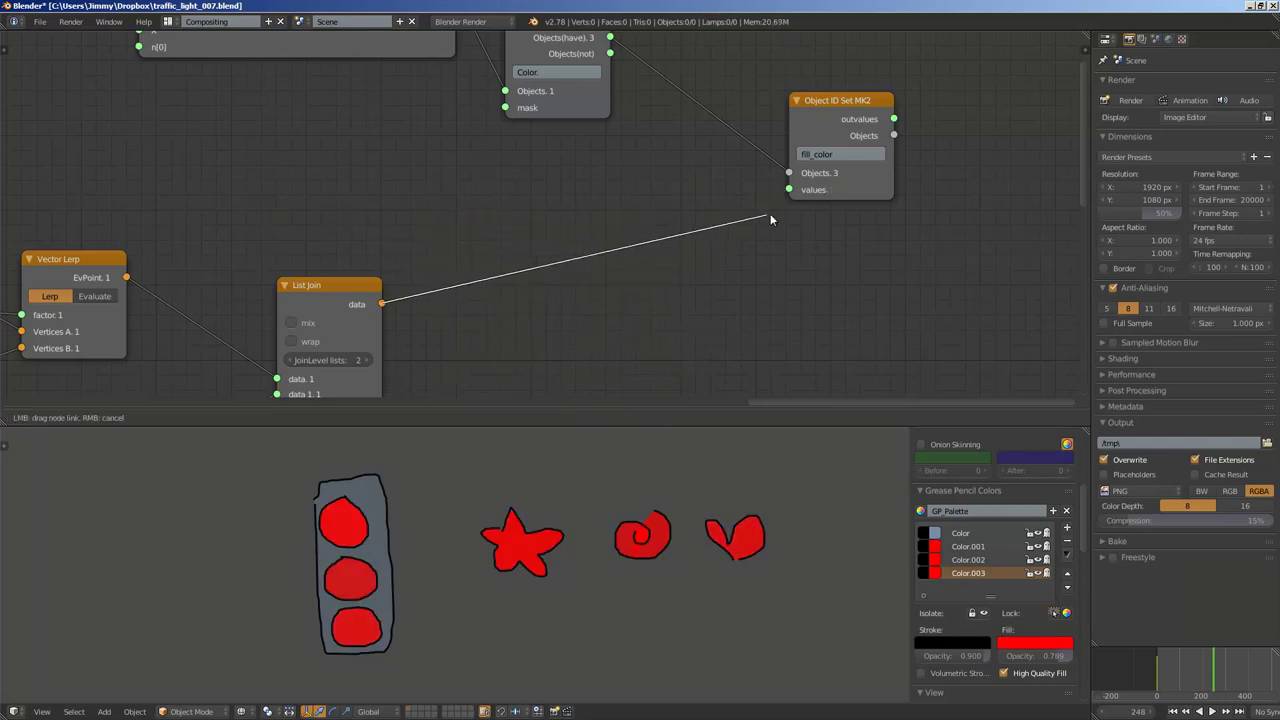
left_click_drag(803, 195, 801, 194)
left_click_drag(360, 287, 589, 241)
Play the animation and examine the Vector Lerp, Vector in and framed nodes that feed List Join
key("alt+a")
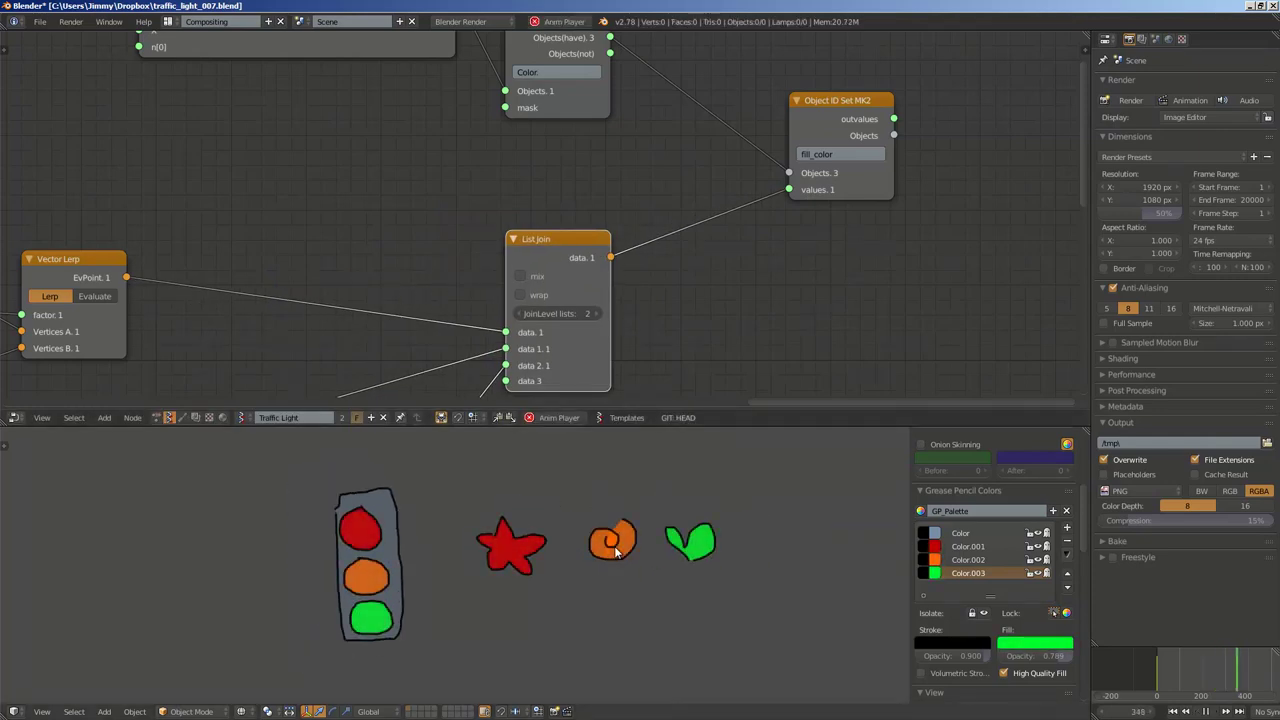
middle_click_drag(499, 233, 667, 183)
scroll(551, 211, "down", 2)
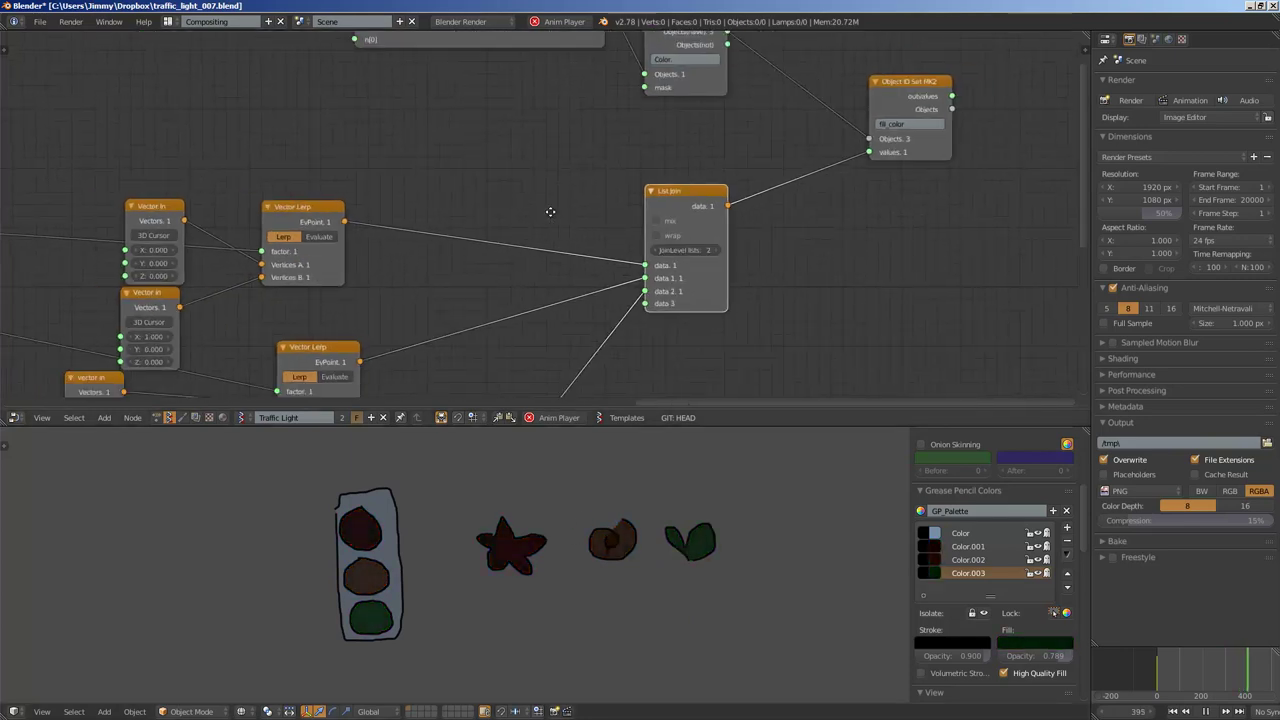
middle_click_drag(551, 211, 632, 153)
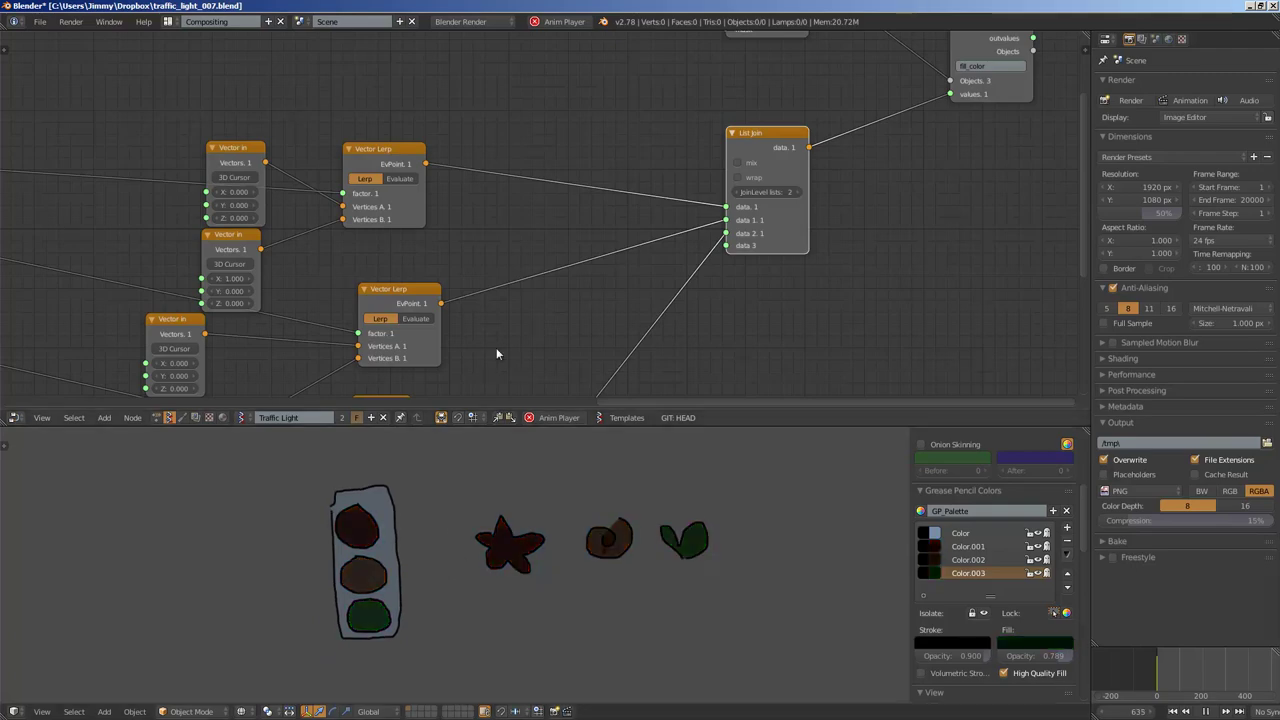
scroll(490, 330, "down", 4)
scroll(526, 212, "up", 3)
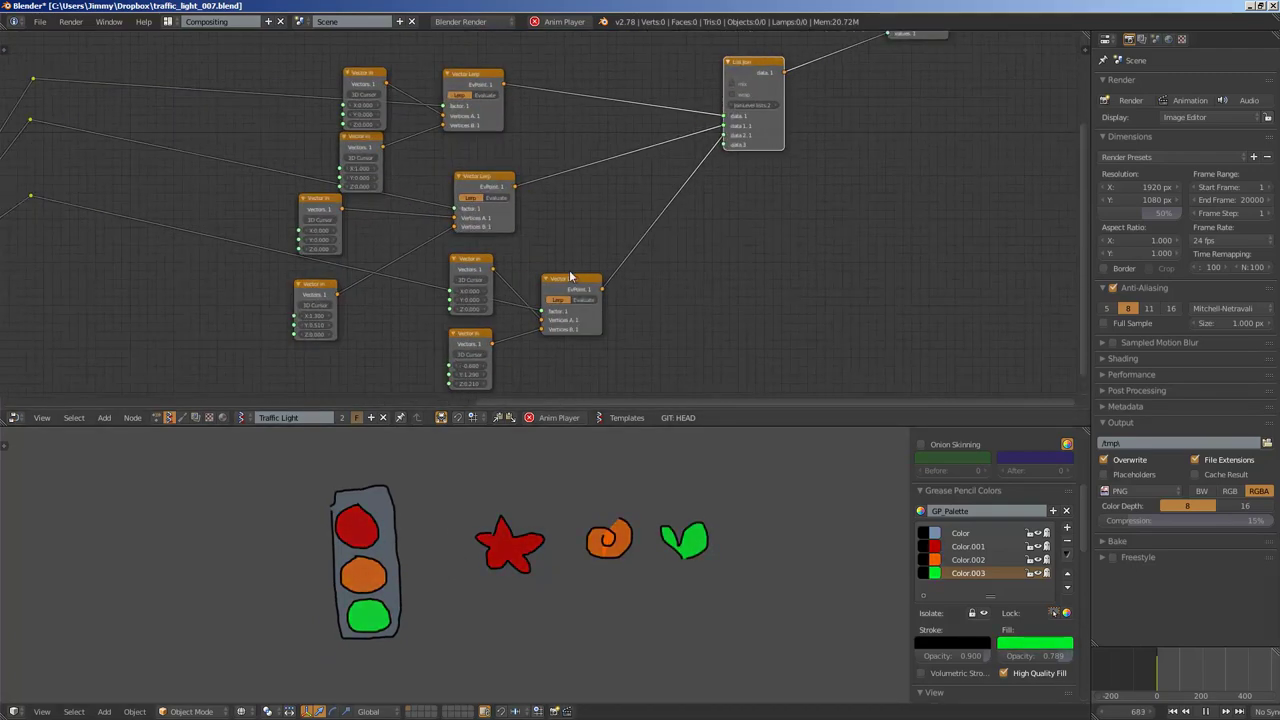
middle_click_drag(346, 184, 634, 220)
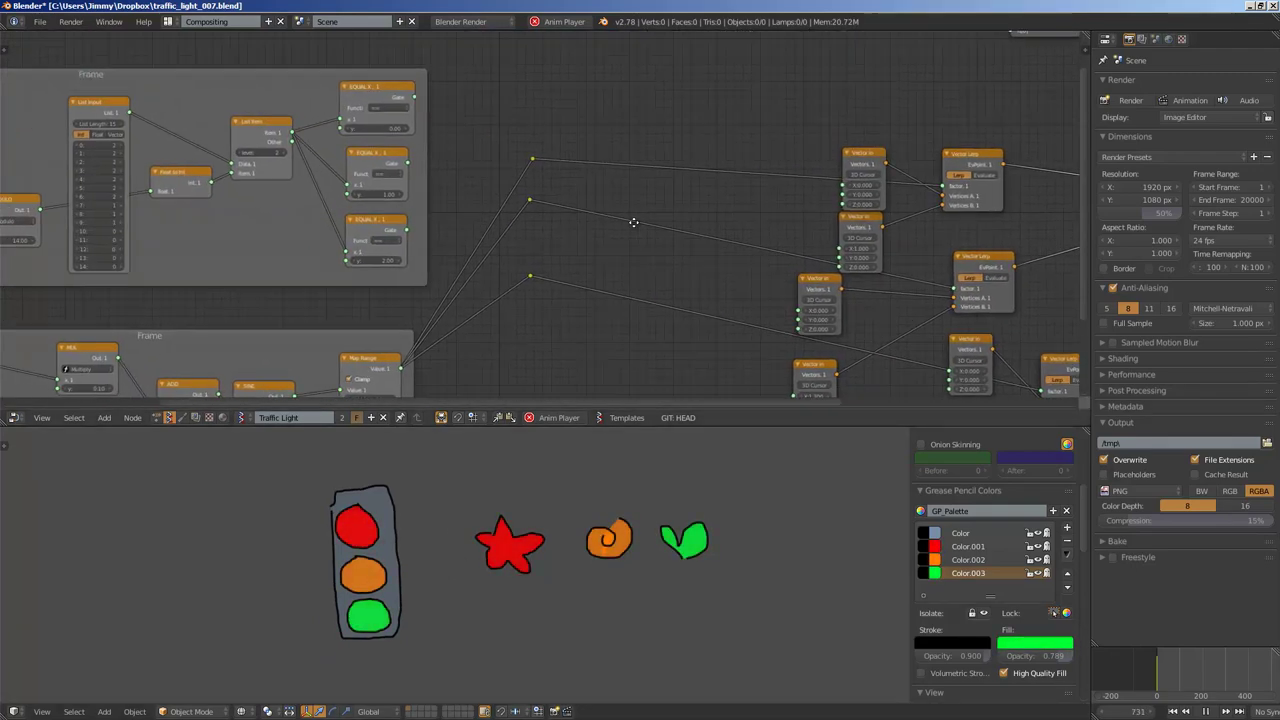
Connect the Gate outputs of the three EQUAL nodes to the three reroute points that feed the Vector Lerp factors
middle_click_drag(420, 184, 490, 180)
scroll(490, 180, "up", 1)
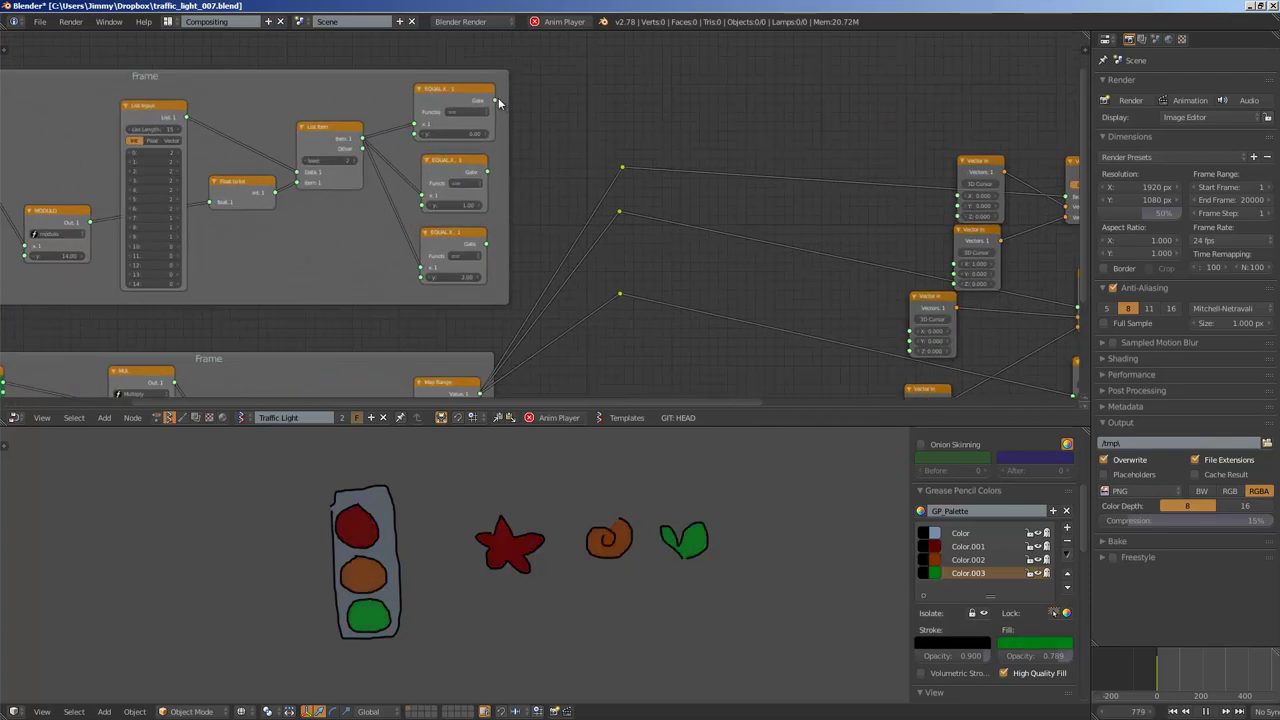
left_click_drag(493, 100, 622, 169)
left_click_drag(487, 172, 619, 211)
left_click_drag(490, 248, 620, 294)
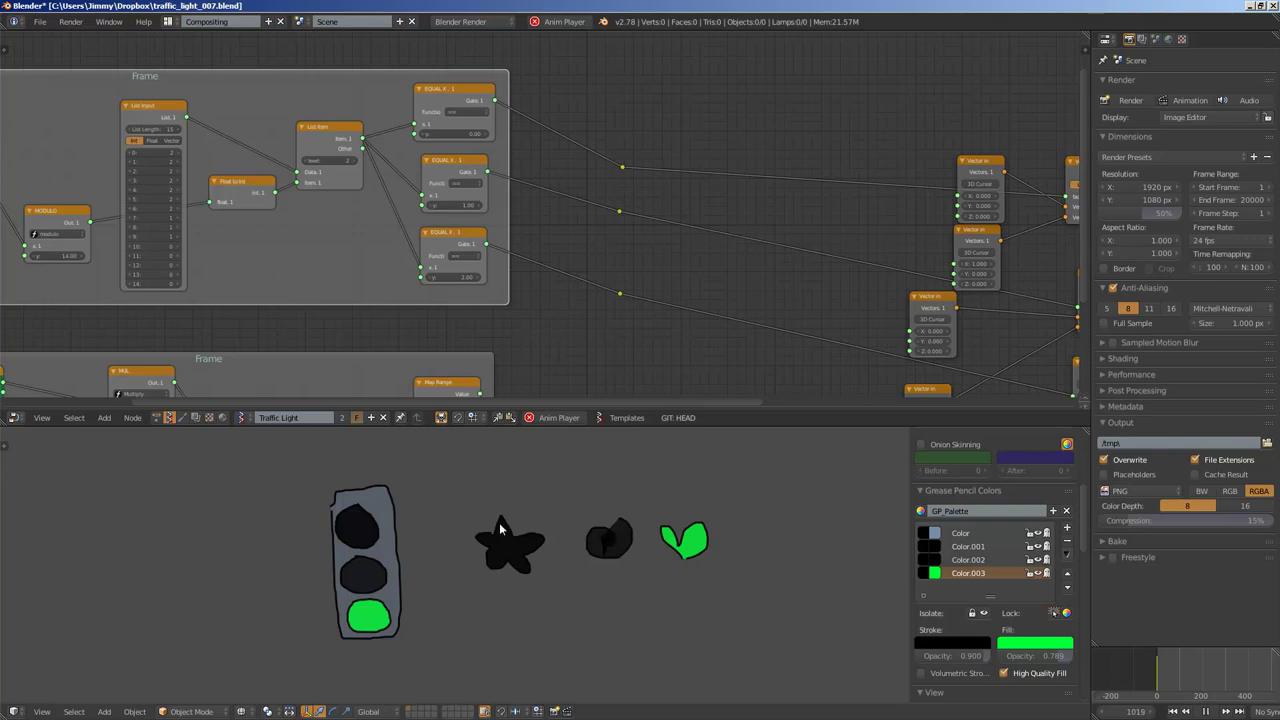
Move the upper frame closer to the reroute points and regroup its Frame info, MUL and MODULO nodes more compactly
scroll(457, 266, "down", 1)
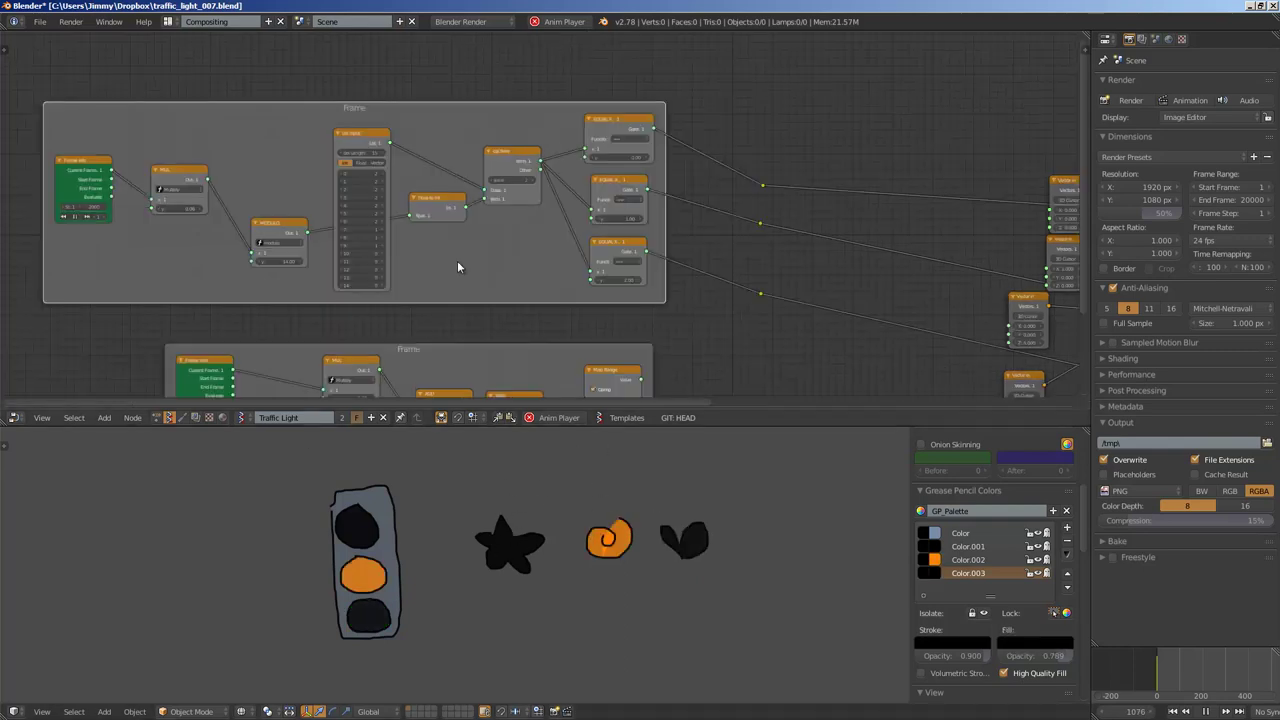
scroll(457, 258, "down", 1)
middle_click_drag(457, 246, 471, 252)
mouse_move(476, 126)
left_mouse_down()
mouse_move(521, 106)
mouse_move(507, 111)
left_mouse_up()
scroll(564, 134, "up", 3)
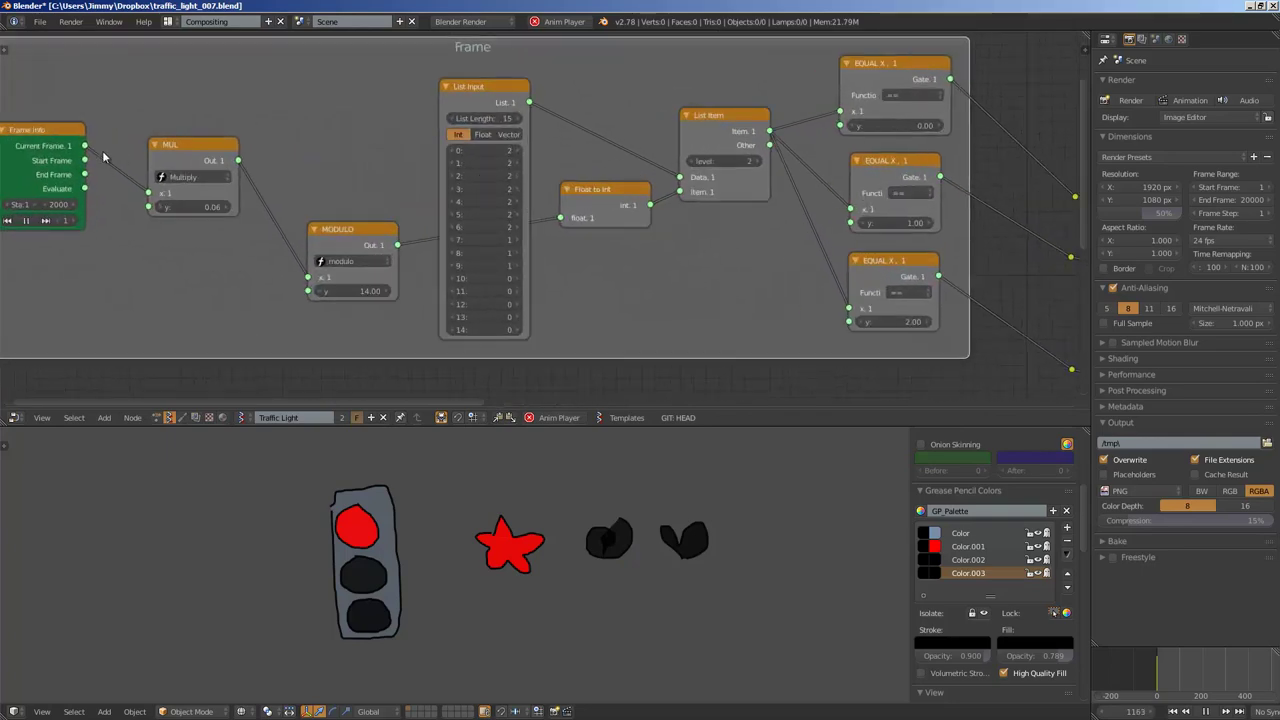
left_click_drag(39, 146, 89, 130)
left_click_drag(195, 149, 199, 113)
left_click_drag(331, 227, 310, 181)
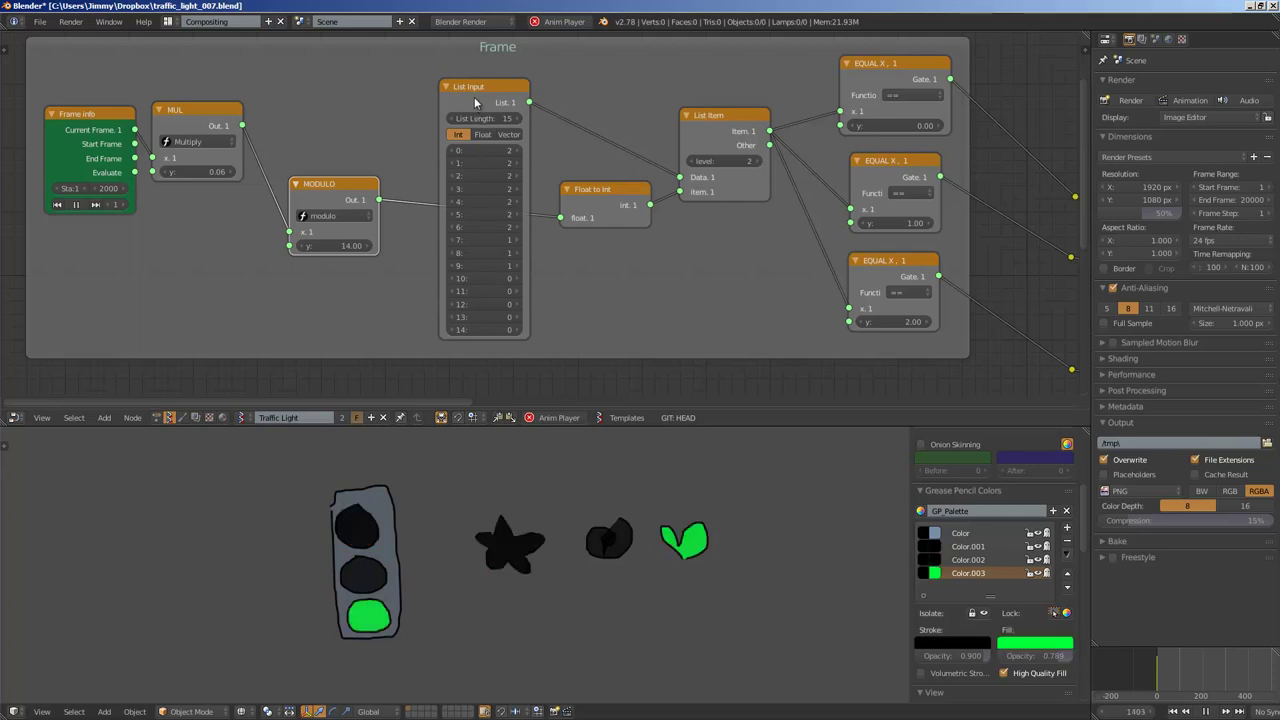
Move the List Input node clear of the link between MODULO and Float to Int, and inspect its integer values
left_click_drag(474, 101, 470, 303)
middle_click_drag(505, 172, 517, 345)
scroll(495, 253, "up", 4)
scroll(497, 252, "up", 3)
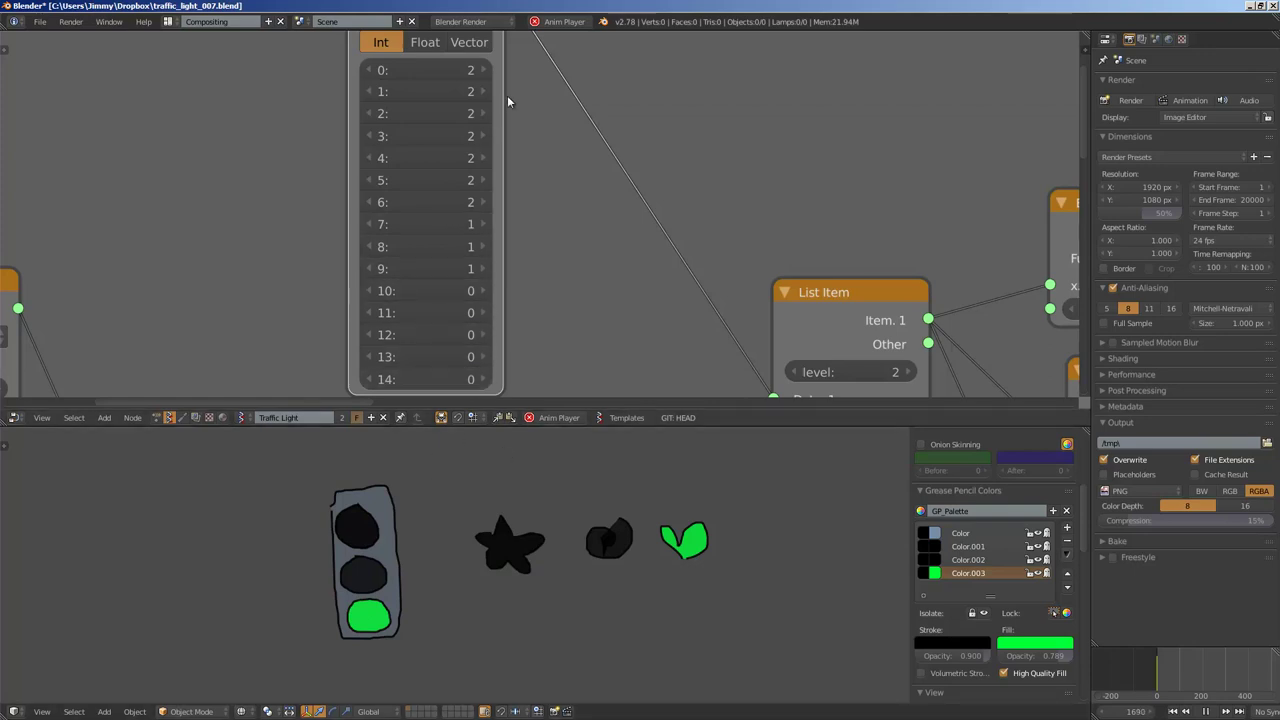
scroll(546, 220, "down", 2)
scroll(585, 285, "down", 2)
middle_click_drag(602, 337, 612, 233)
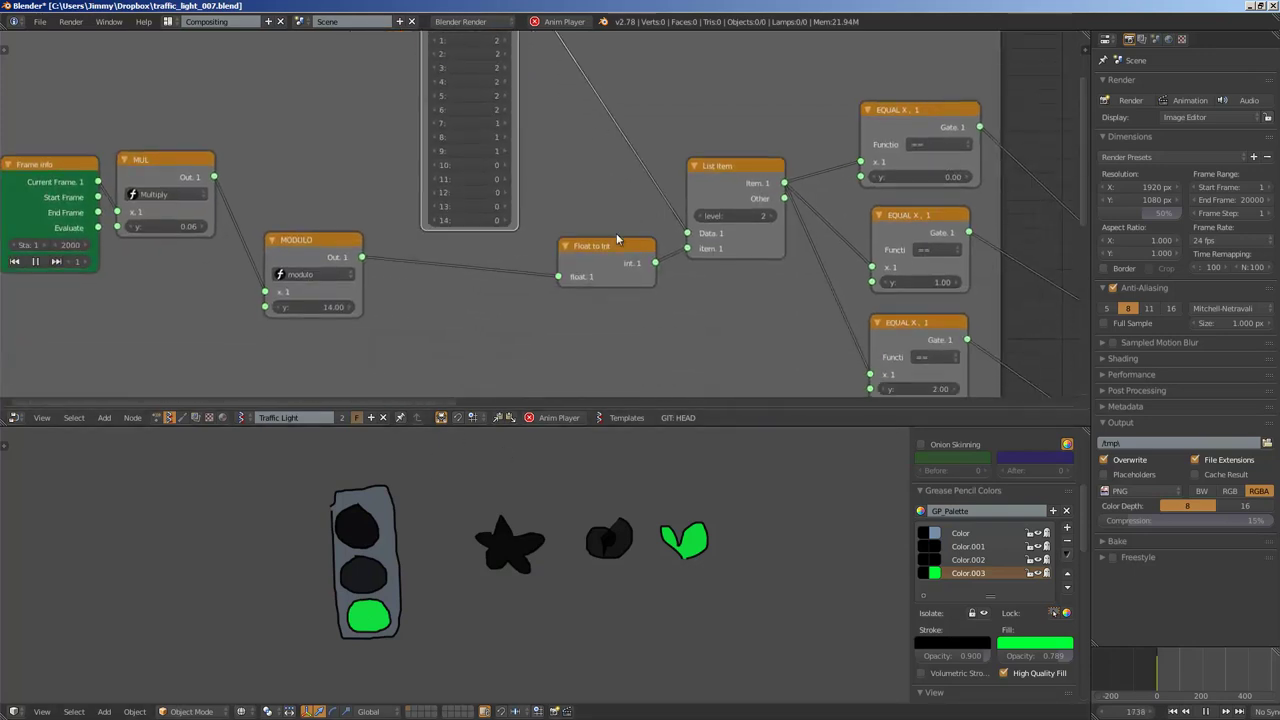
Rearrange the Float to Int, List Item, MODULO, Frame info and MUL nodes so the chain reads clearly
left_click_drag(612, 262, 537, 267)
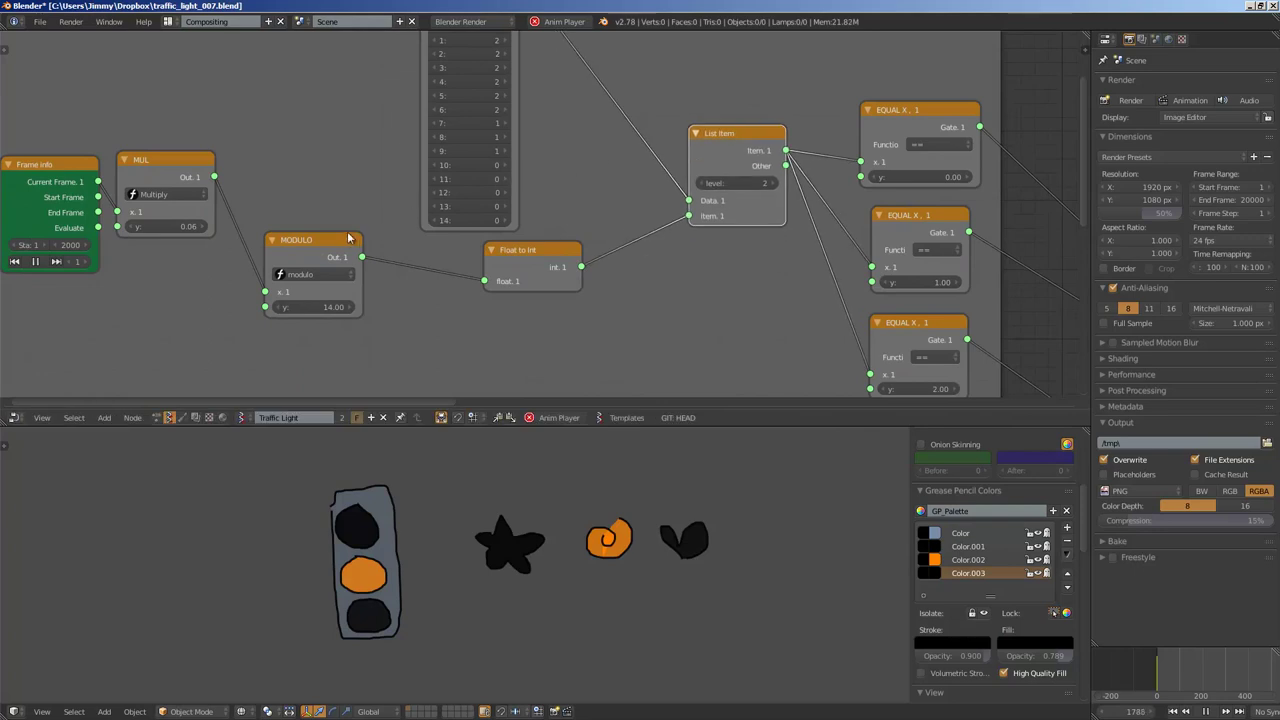
left_click_drag(326, 244, 367, 274)
middle_click_drag(187, 184, 296, 170)
left_click_drag(174, 157, 144, 189)
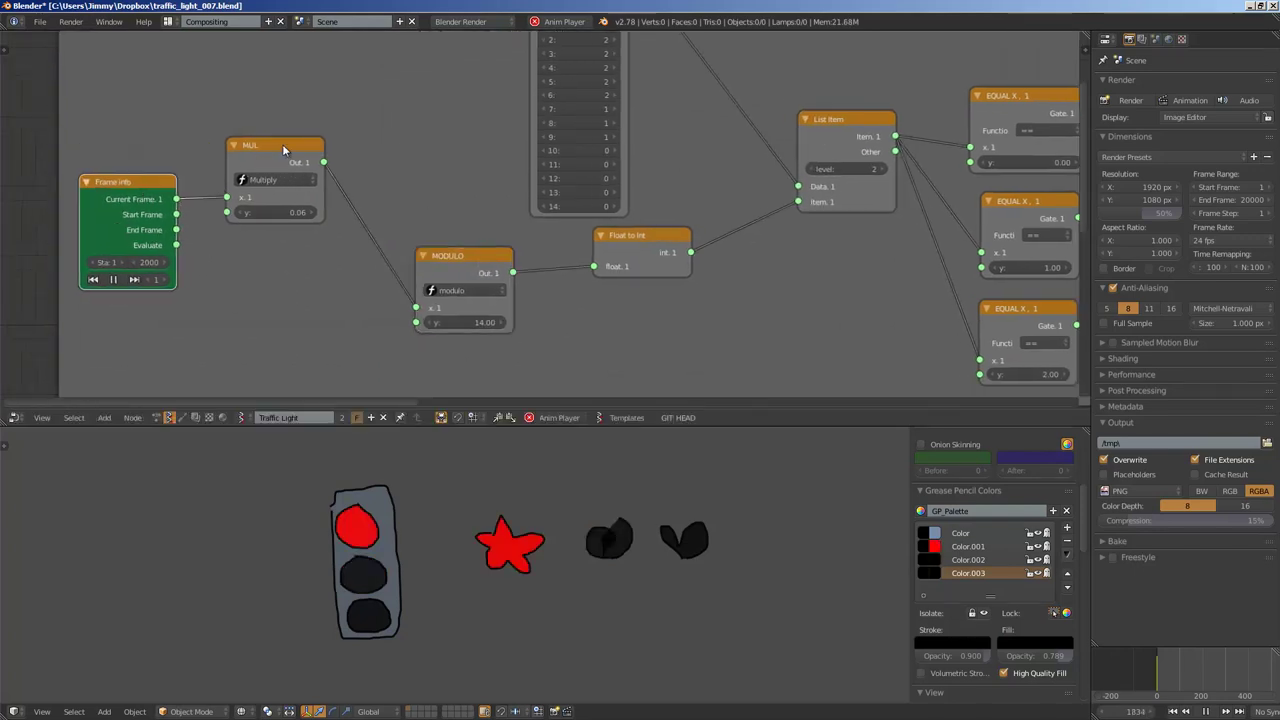
left_click_drag(284, 149, 281, 180)
Set the y value of the MUL node in the upper frame to 0.12
left_click_drag(281, 245, 306, 244)
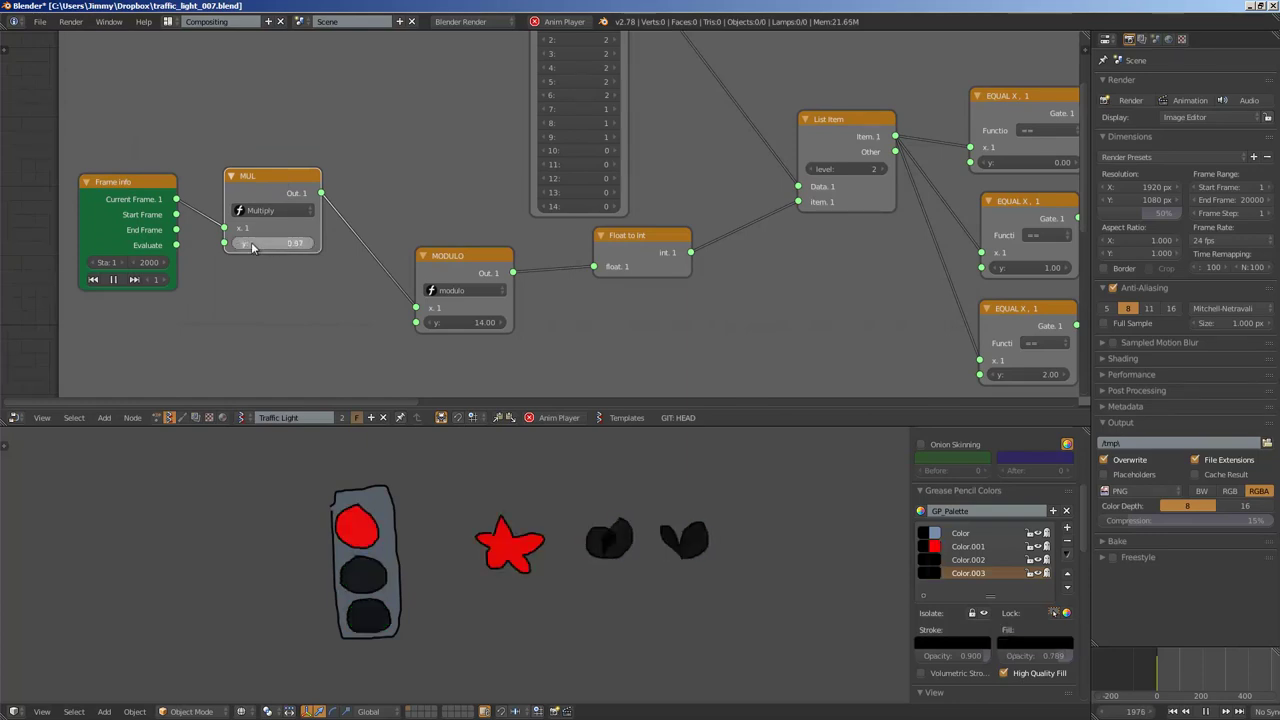
left_click_drag(252, 247, 238, 247)
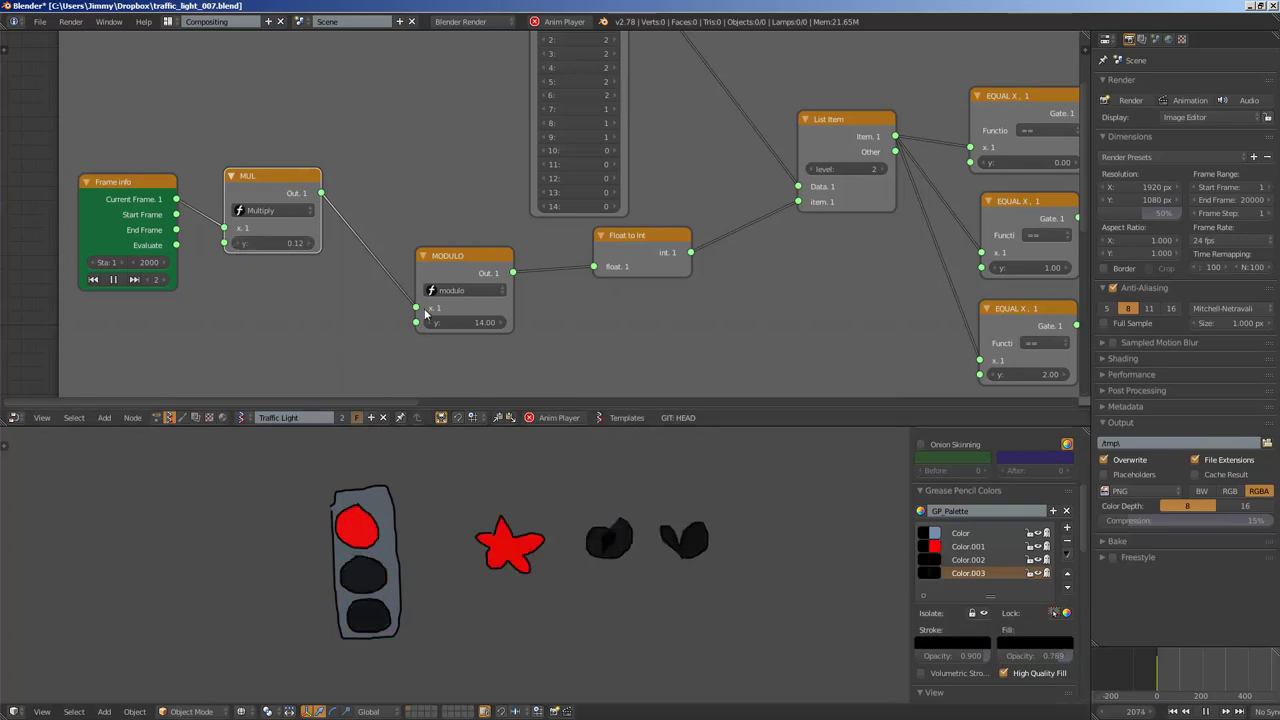
scroll(466, 303, "down", 1)
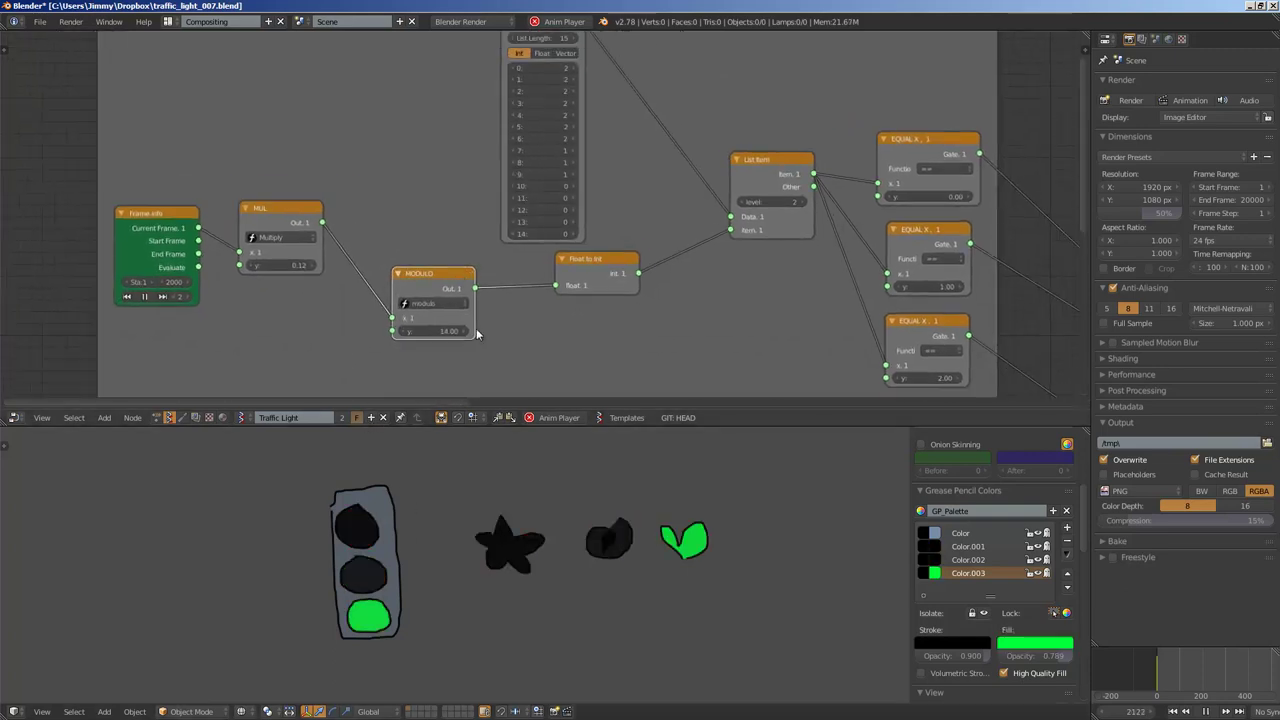
middle_click_drag(462, 296, 441, 323)
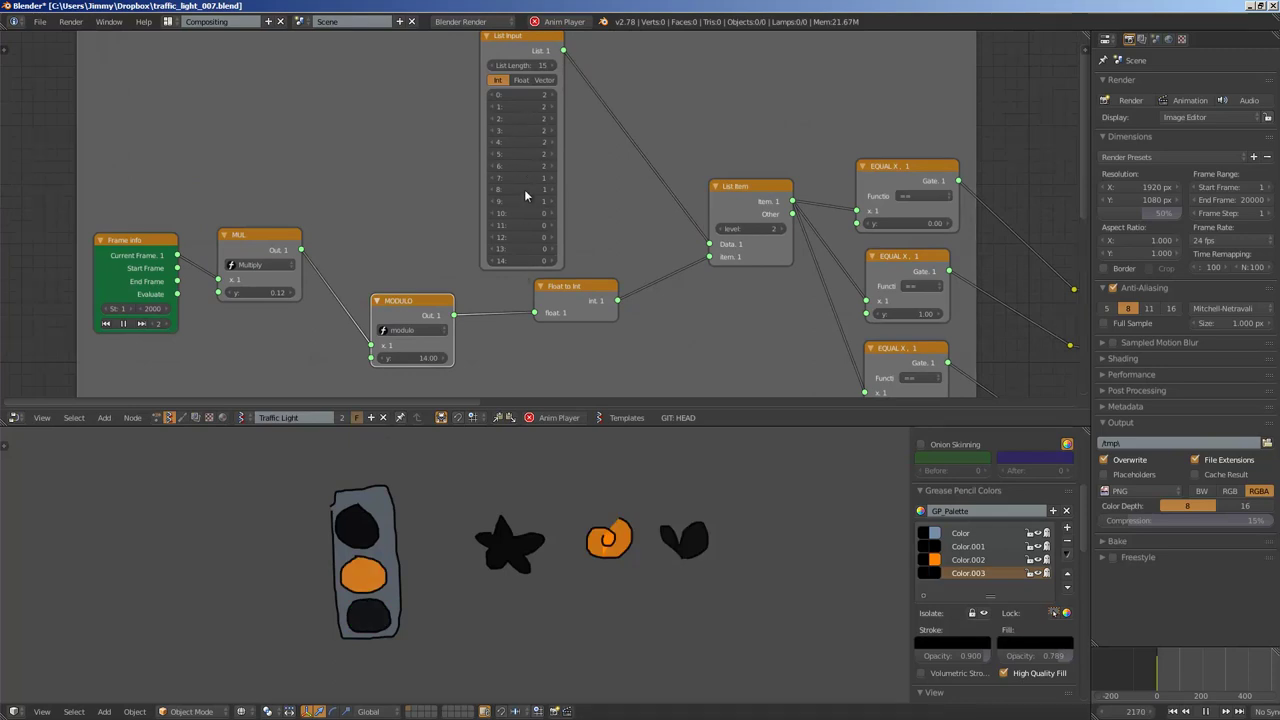
Reposition the List Item node and stack the three EQUAL nodes in an evenly spaced, roughly aligned column
middle_click_drag(602, 154, 443, 151)
scroll(565, 185, "up", 1)
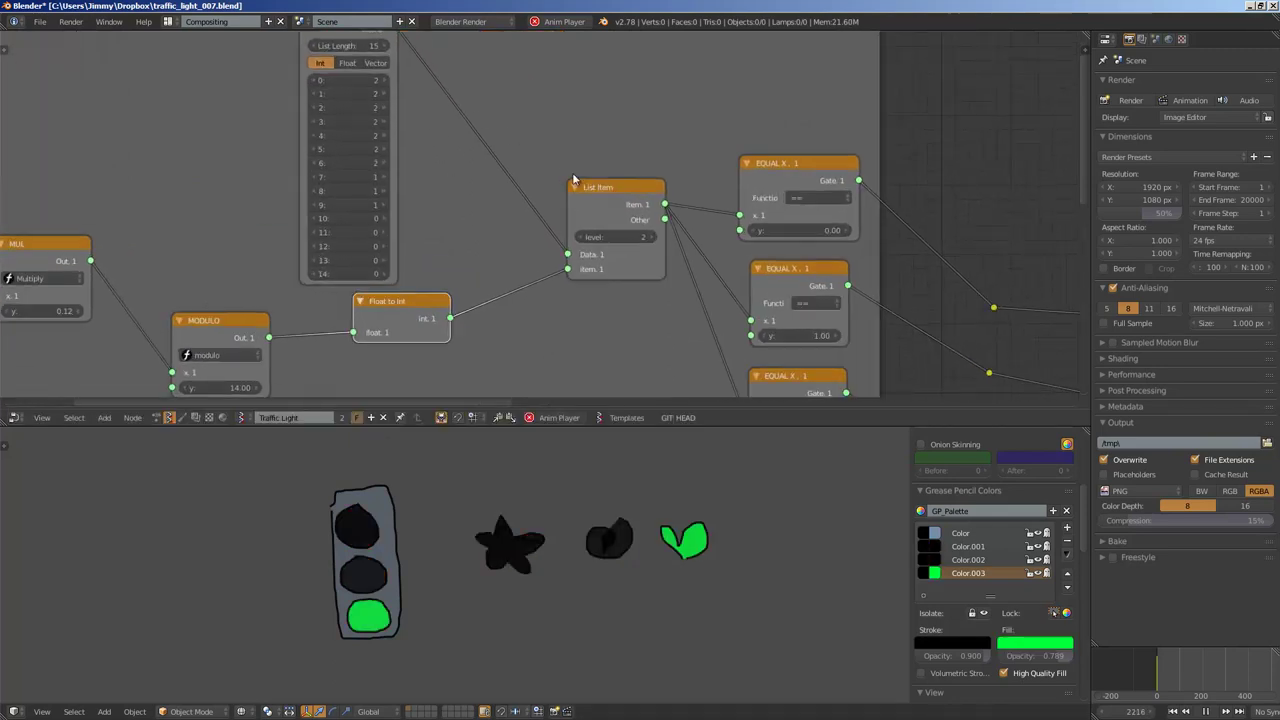
left_click_drag(599, 204, 575, 200)
middle_click_drag(726, 200, 551, 161)
left_click_drag(605, 110, 586, 47)
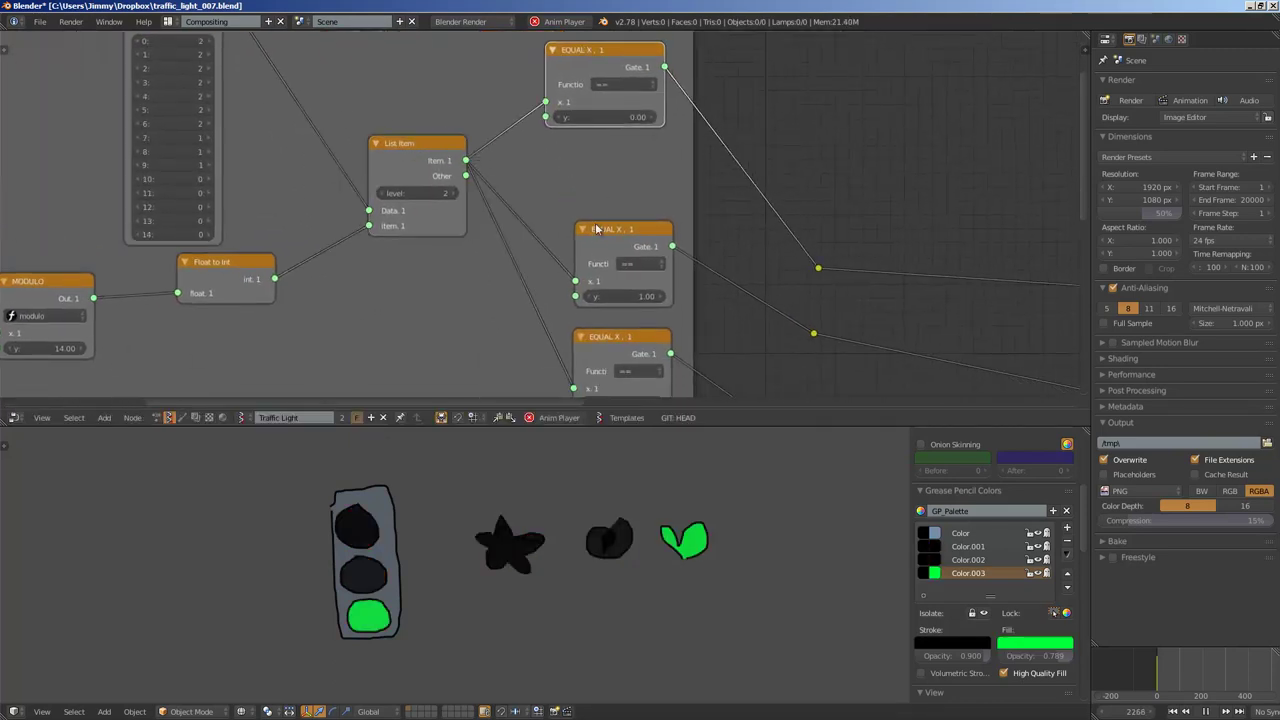
left_click_drag(599, 230, 571, 175)
left_click_drag(592, 344, 571, 289)
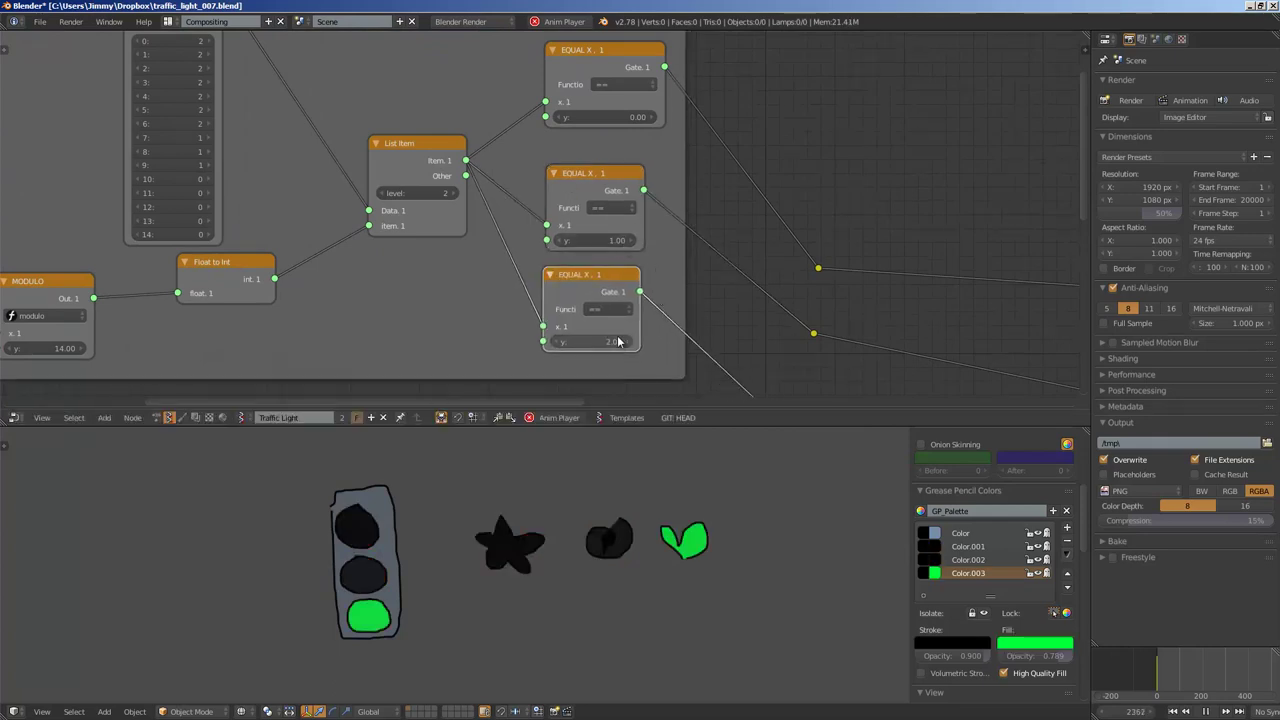
scroll(618, 342, "down", 2)
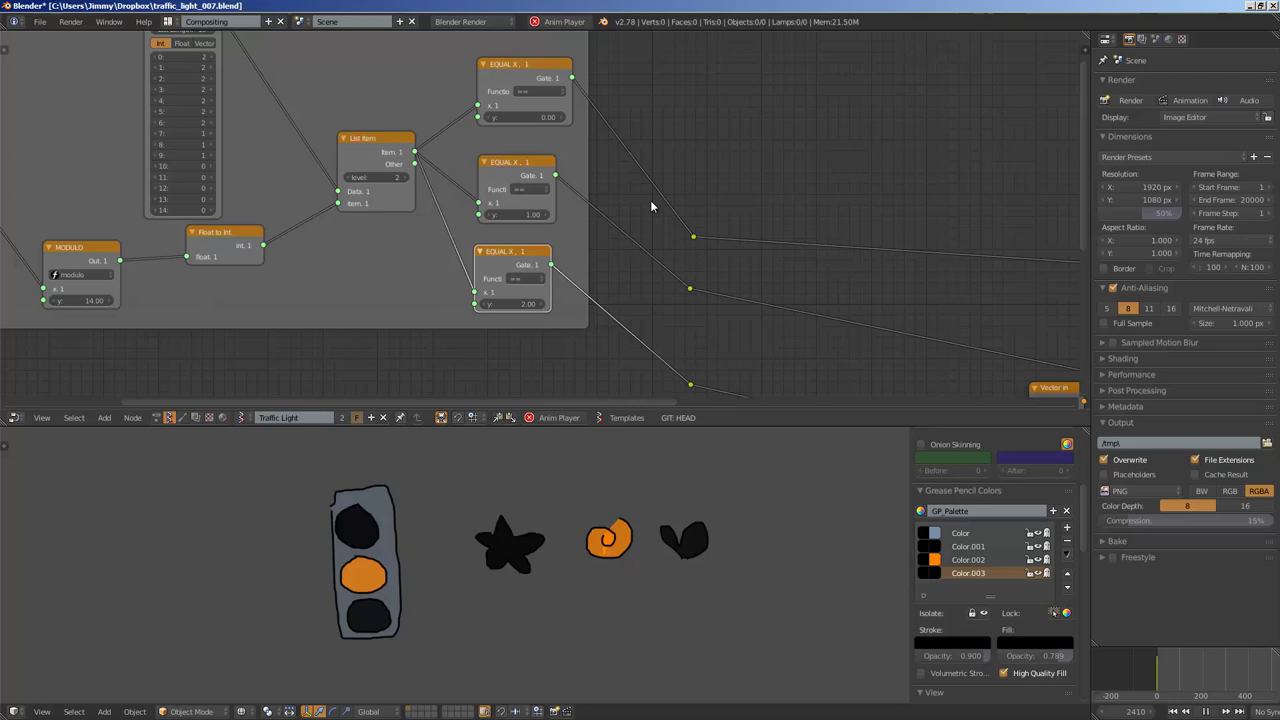
Spread out the first Vector Lerp node and the two Vector in nodes that feed it
middle_click_drag(651, 201, 404, 201)
middle_click_drag(475, 319, 392, 231)
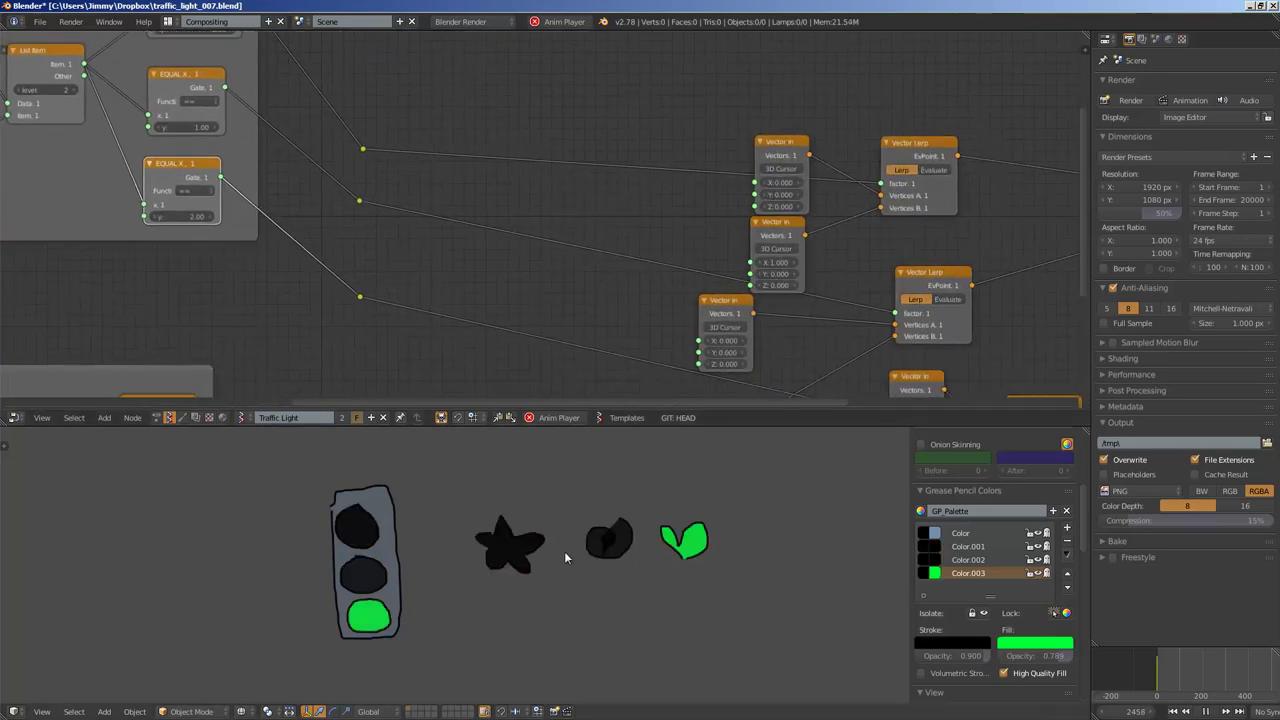
middle_click_drag(693, 233, 419, 197)
scroll(614, 200, "down", 1)
scroll(594, 114, "up", 2)
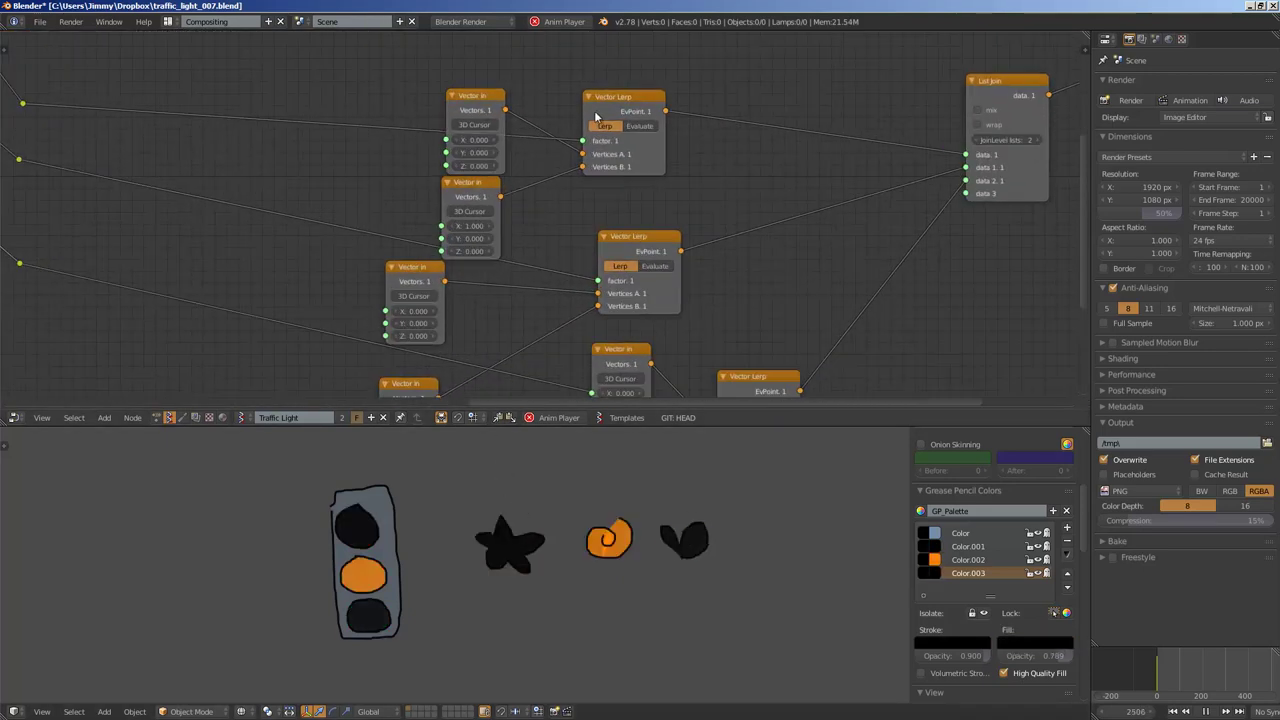
left_click_drag(618, 101, 661, 90)
left_click_drag(475, 96, 477, 64)
left_click_drag(470, 183, 483, 162)
left_click_drag(480, 80, 505, 53)
middle_click_drag(498, 121, 490, 204)
scroll(490, 175, "up", 2)
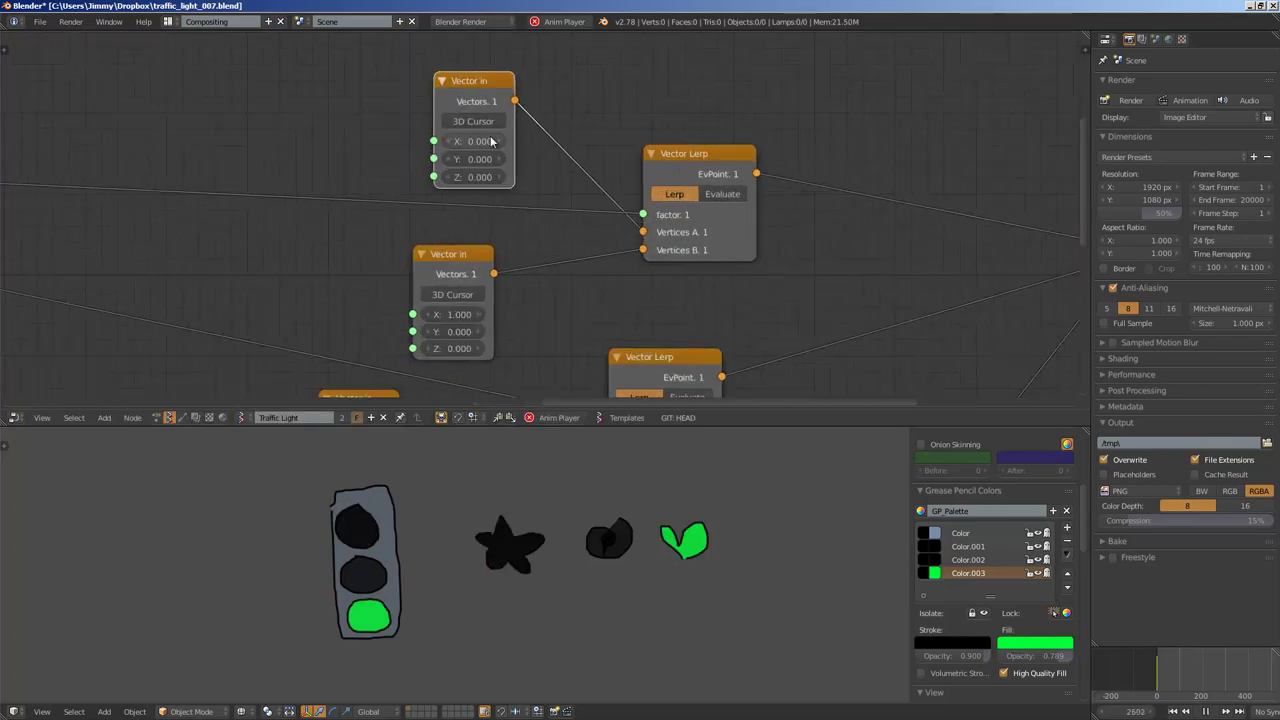
scroll(484, 160, "up", 1)
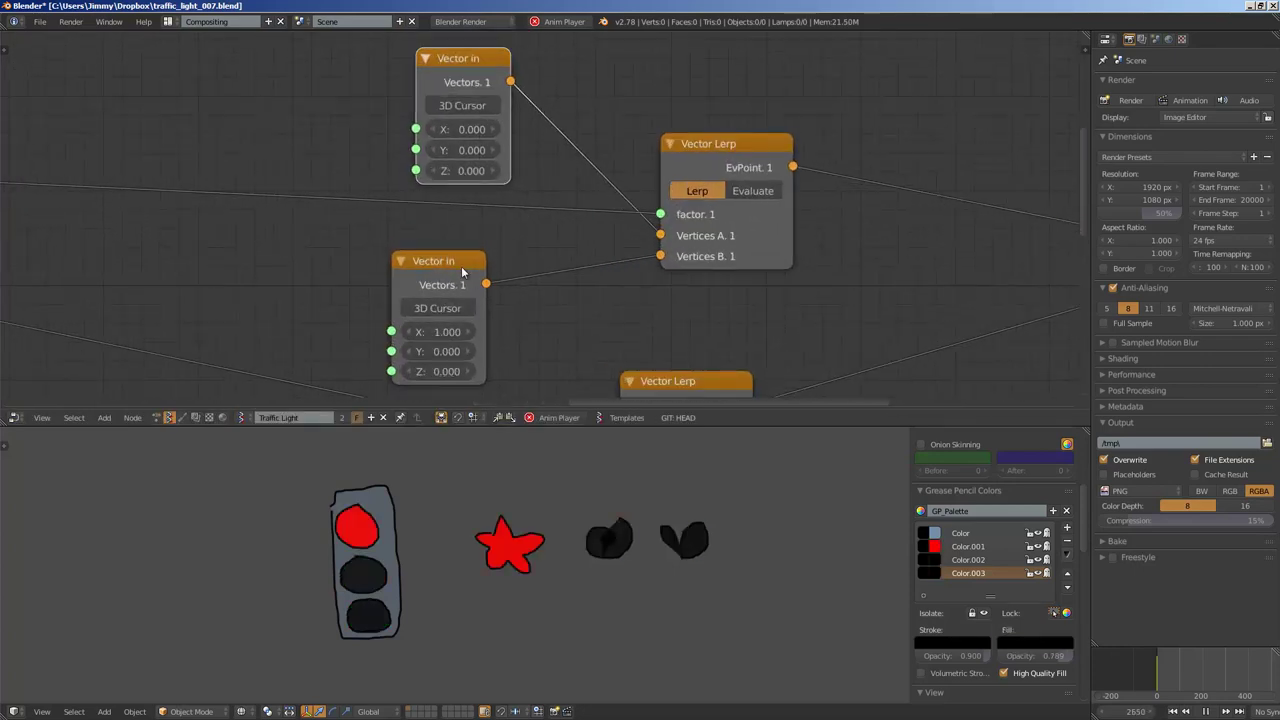
left_click_drag(463, 269, 535, 228)
Reposition the two Vector in nodes that feed the second Vector Lerp node
middle_click_drag(452, 395, 509, 195)
left_click_drag(418, 200, 442, 212)
middle_click_drag(494, 287, 526, 187)
left_click_drag(411, 290, 426, 290)
Move the third Vector Lerp node and its two Vector in nodes away from the second group
middle_click_drag(532, 316, 525, 120)
middle_click_drag(634, 131, 542, 216)
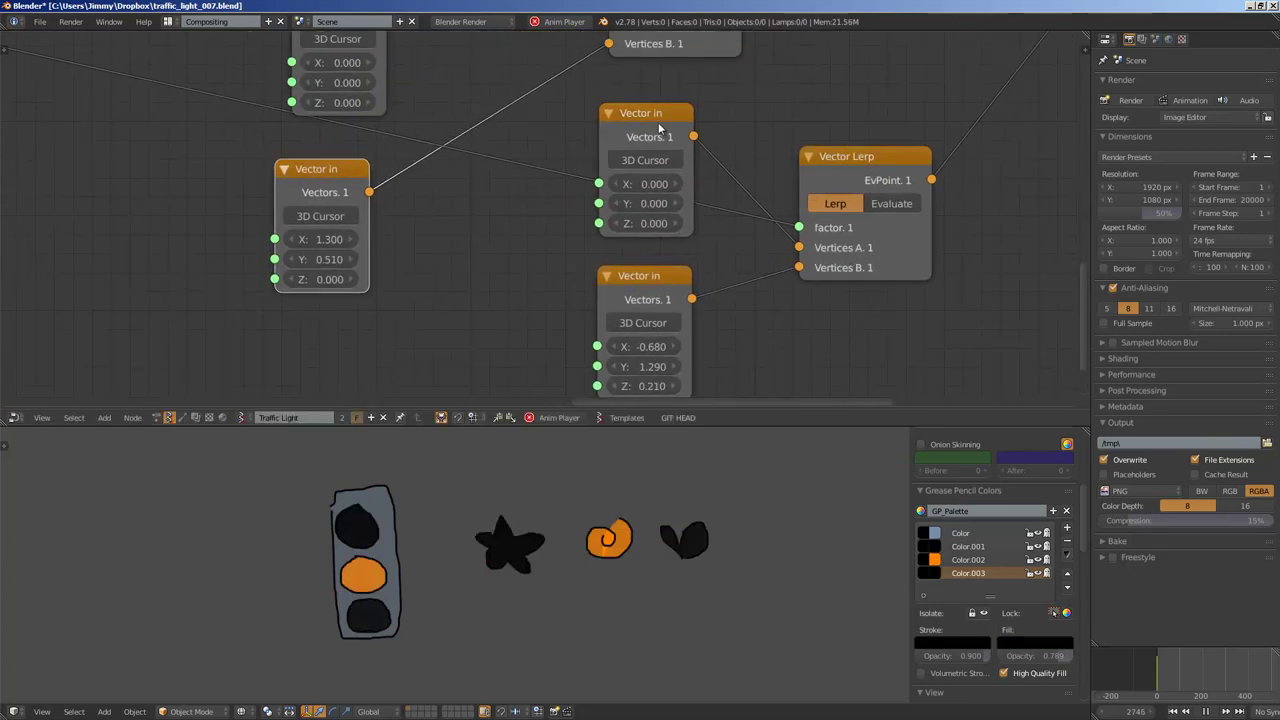
left_click_drag(660, 129, 556, 226)
left_click_drag(633, 279, 540, 368)
middle_click_drag(540, 368, 464, 398)
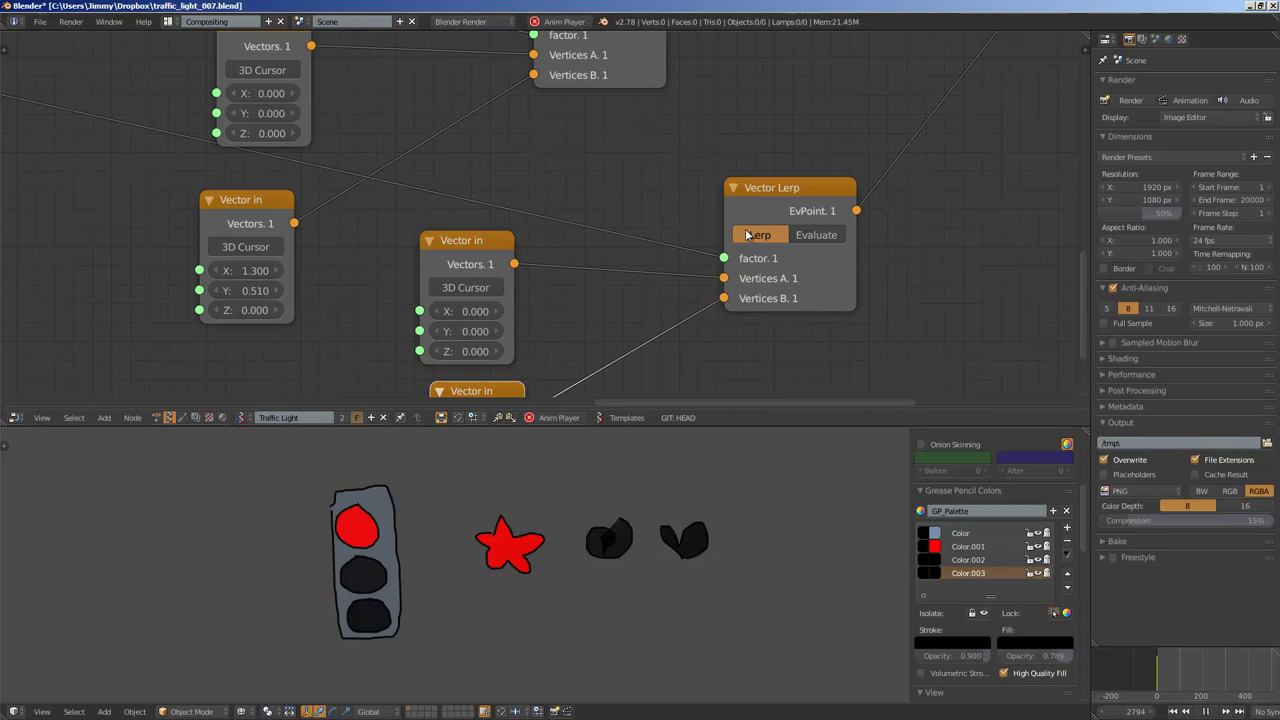
left_click_drag(745, 192, 655, 215)
Adjust the positions of the second and first Vector Lerp nodes so the three form a tidier column
scroll(655, 214, "down", 1)
middle_click_drag(663, 206, 635, 330)
left_click_drag(616, 130, 666, 171)
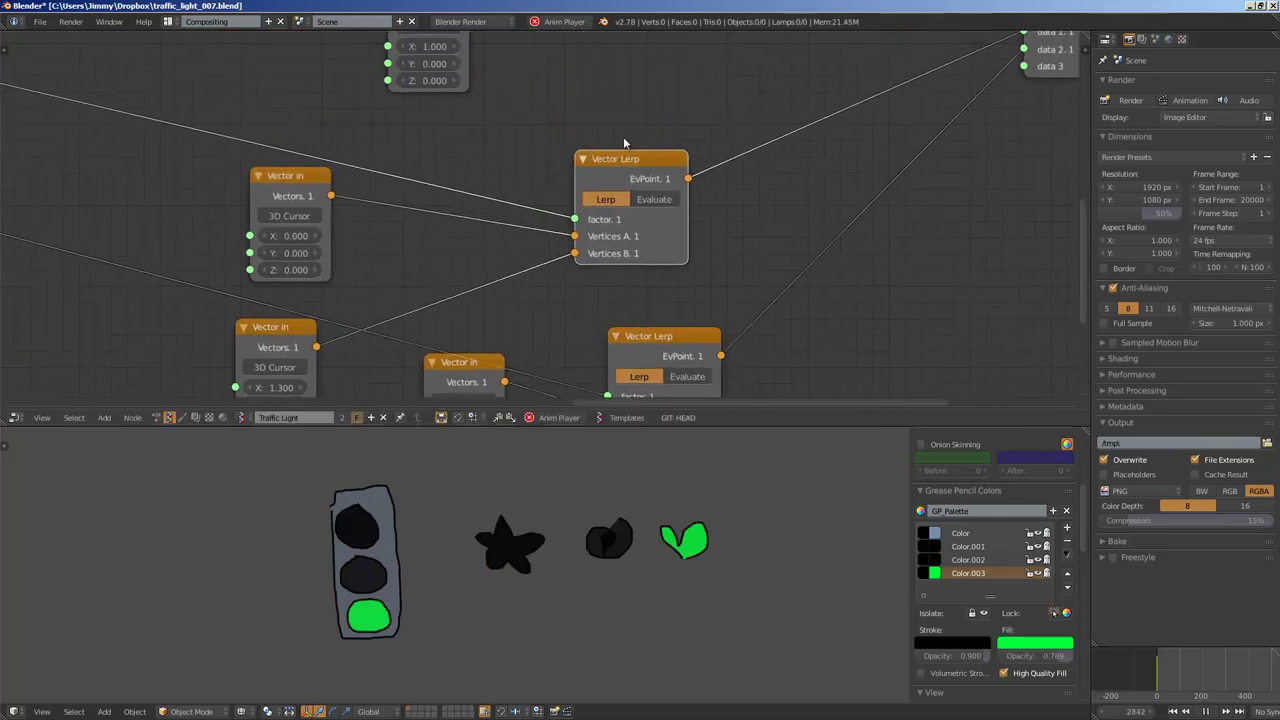
scroll(626, 143, "down", 1)
middle_click_drag(626, 145, 640, 260)
left_click_drag(646, 77, 692, 91)
middle_click_drag(618, 156, 652, 137)
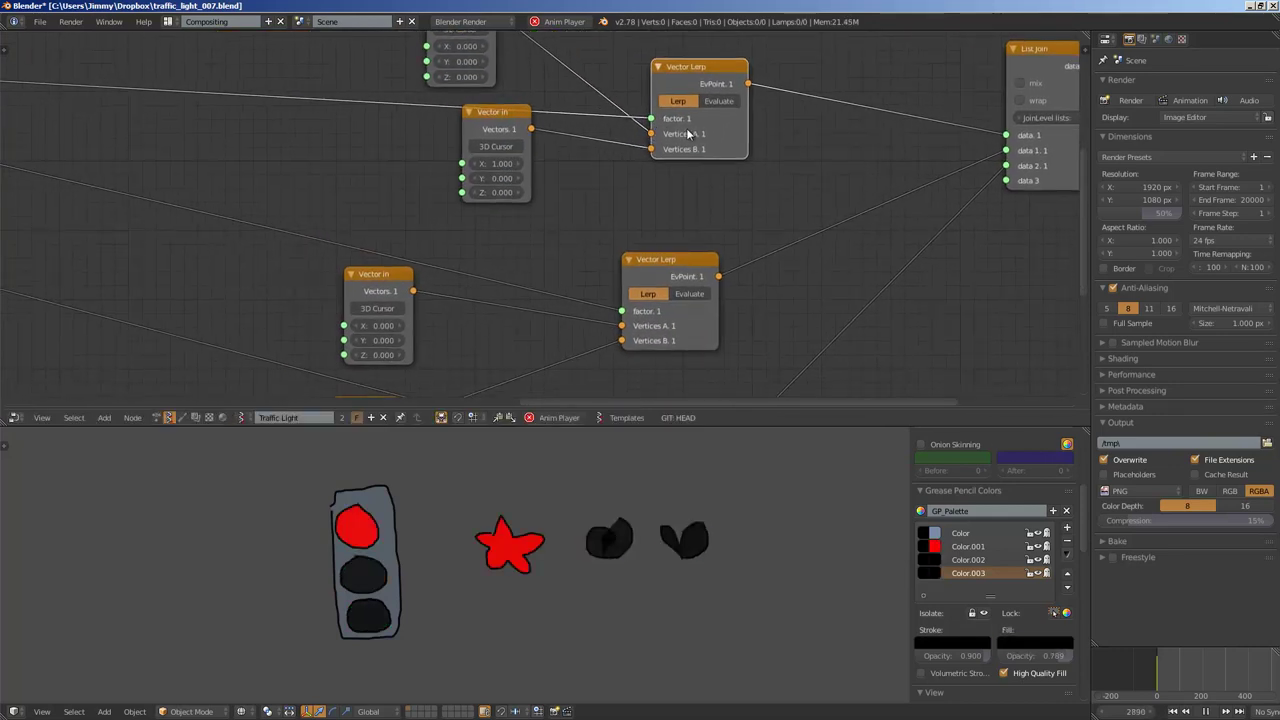
Move the disconnected frame holding the SINE and Map Range nodes farther away from the upper frame
scroll(630, 143, "down", 3)
middle_click_drag(623, 311, 683, 216)
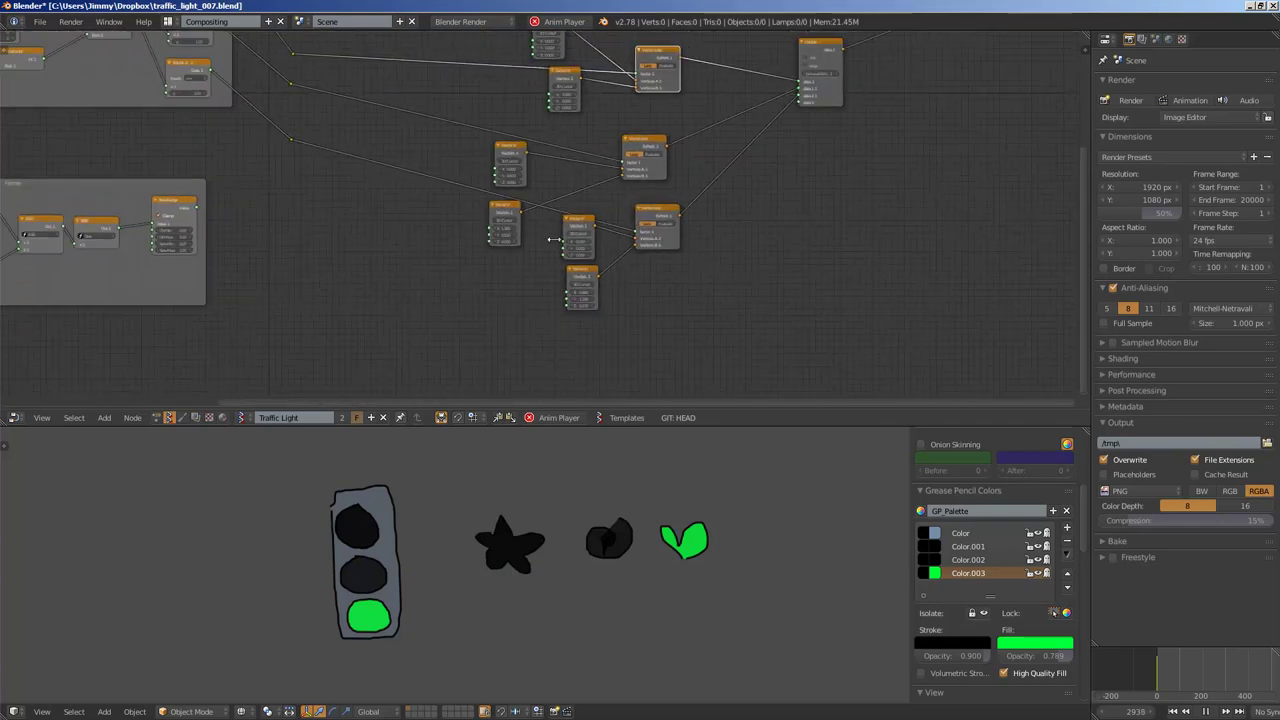
middle_click_drag(551, 237, 742, 248)
scroll(560, 216, "up", 1)
middle_click_drag(390, 203, 822, 174)
scroll(822, 174, "up", 2)
middle_click_drag(822, 174, 922, 162)
left_click_drag(869, 152, 845, 186)
middle_click_drag(846, 184, 708, 163)
scroll(783, 200, "down", 2)
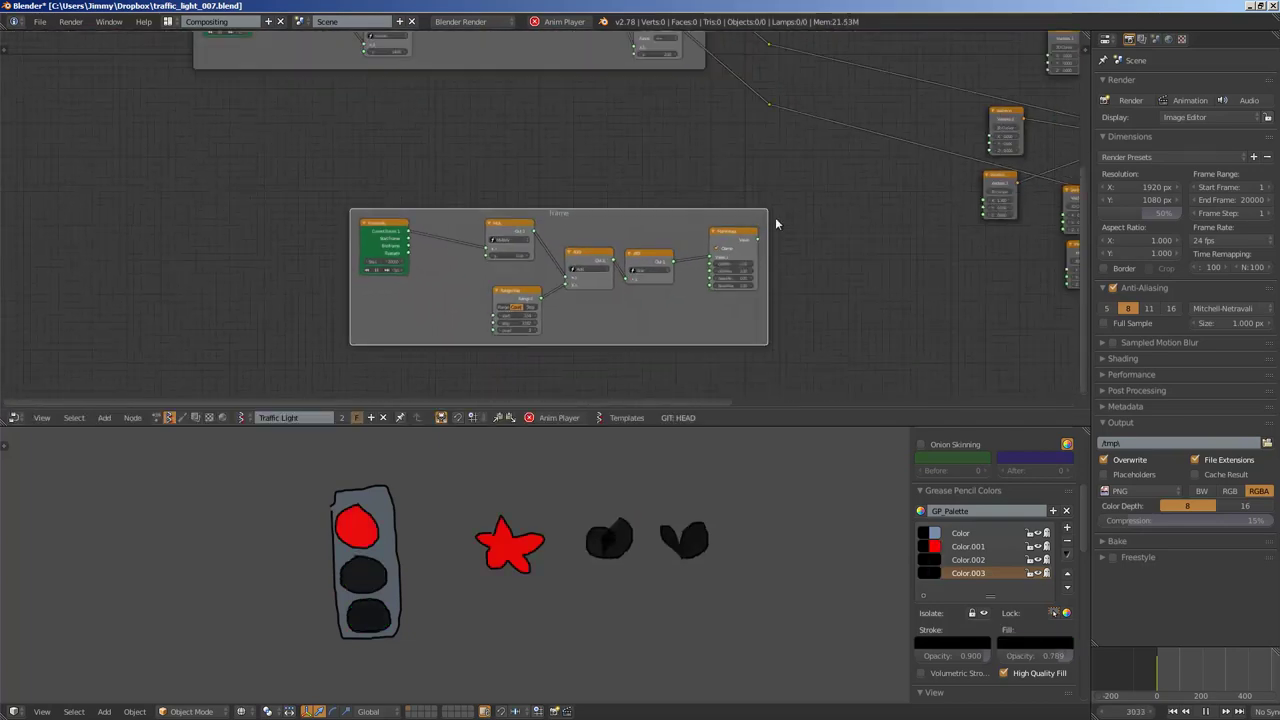
left_click_drag(776, 224, 809, 213)
Examine the lower frame's Frame info, MUL, Range Float, ADD, SINE and Map Range nodes, and how the remaining tree is laid out
middle_click_drag(809, 213, 706, 145)
scroll(706, 145, "up", 9)
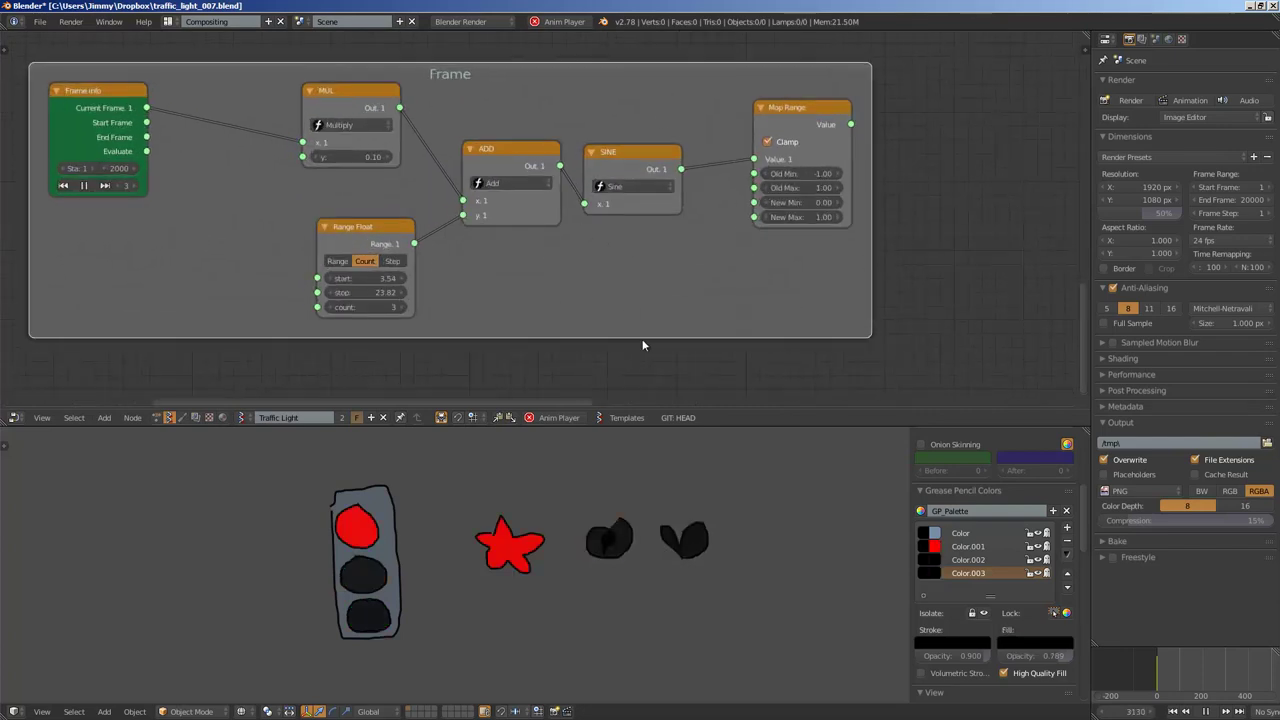
scroll(750, 312, "down", 3)
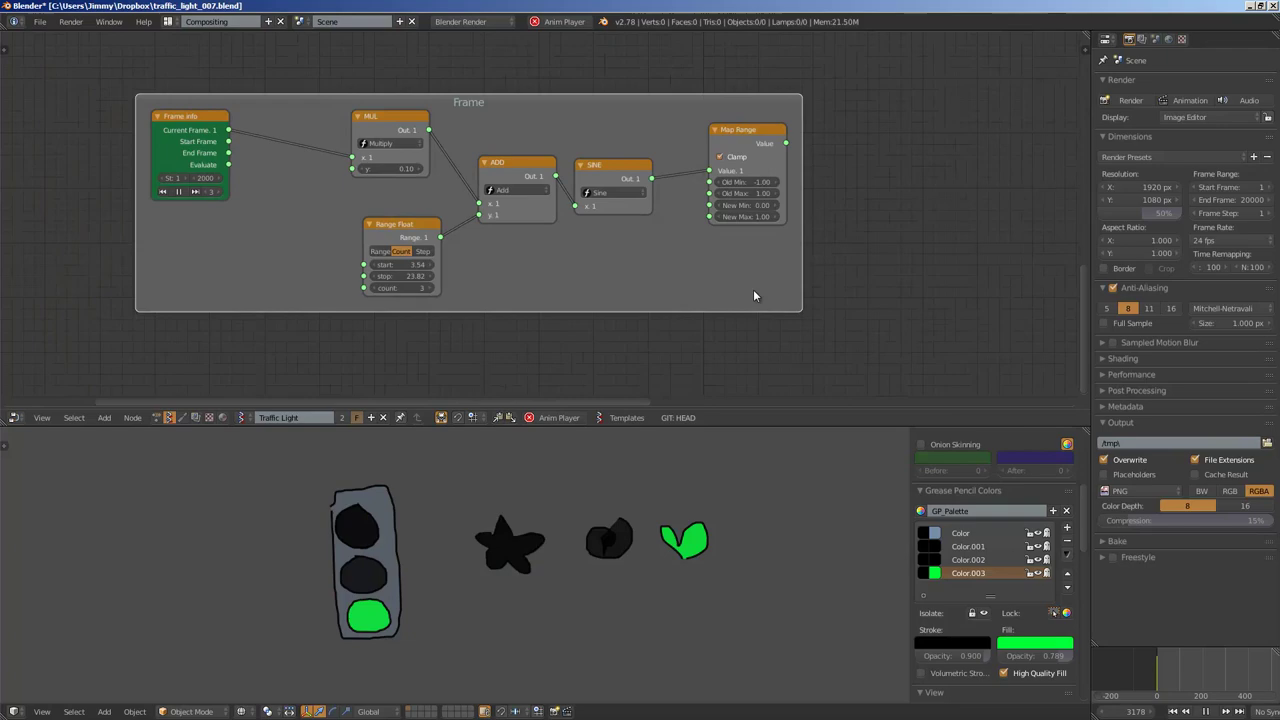
middle_click_drag(657, 278, 652, 304)
scroll(640, 285, "up", 3)
middle_click_drag(766, 203, 695, 187)
scroll(838, 236, "down", 6)
middle_click_drag(880, 148, 575, 265)
scroll(560, 254, "down", 6)
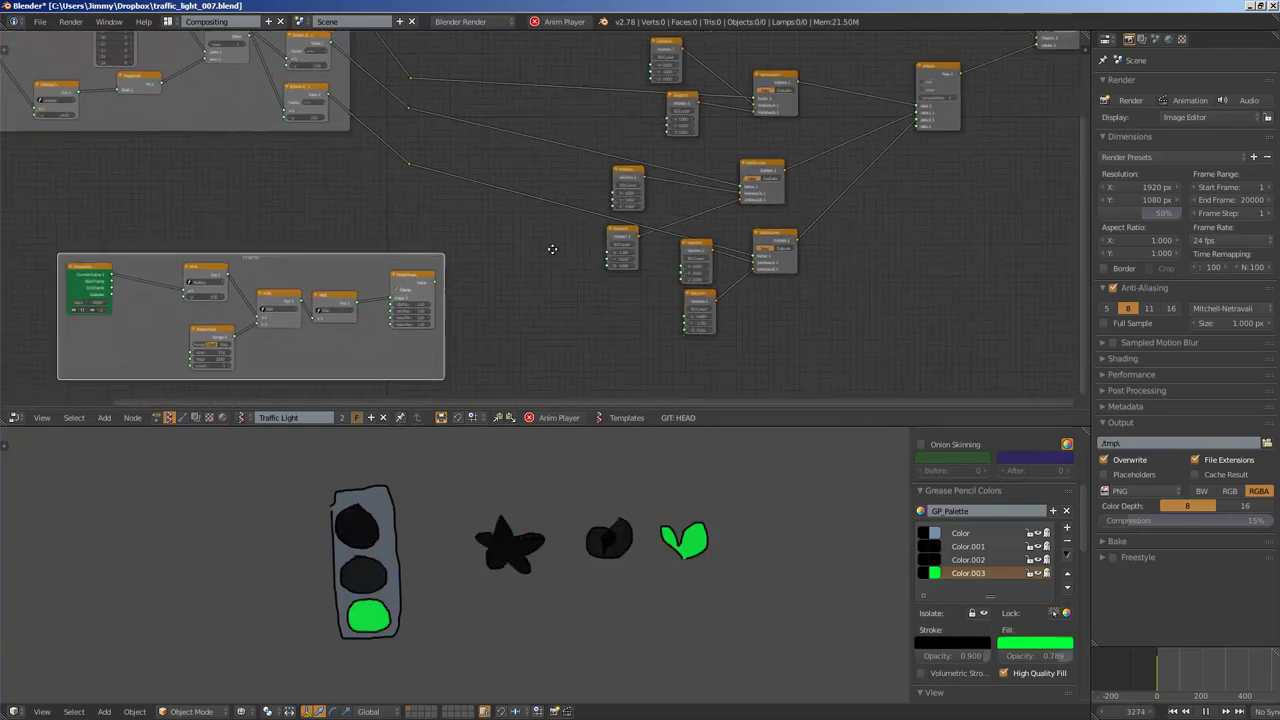
middle_click_drag(737, 169, 460, 180)
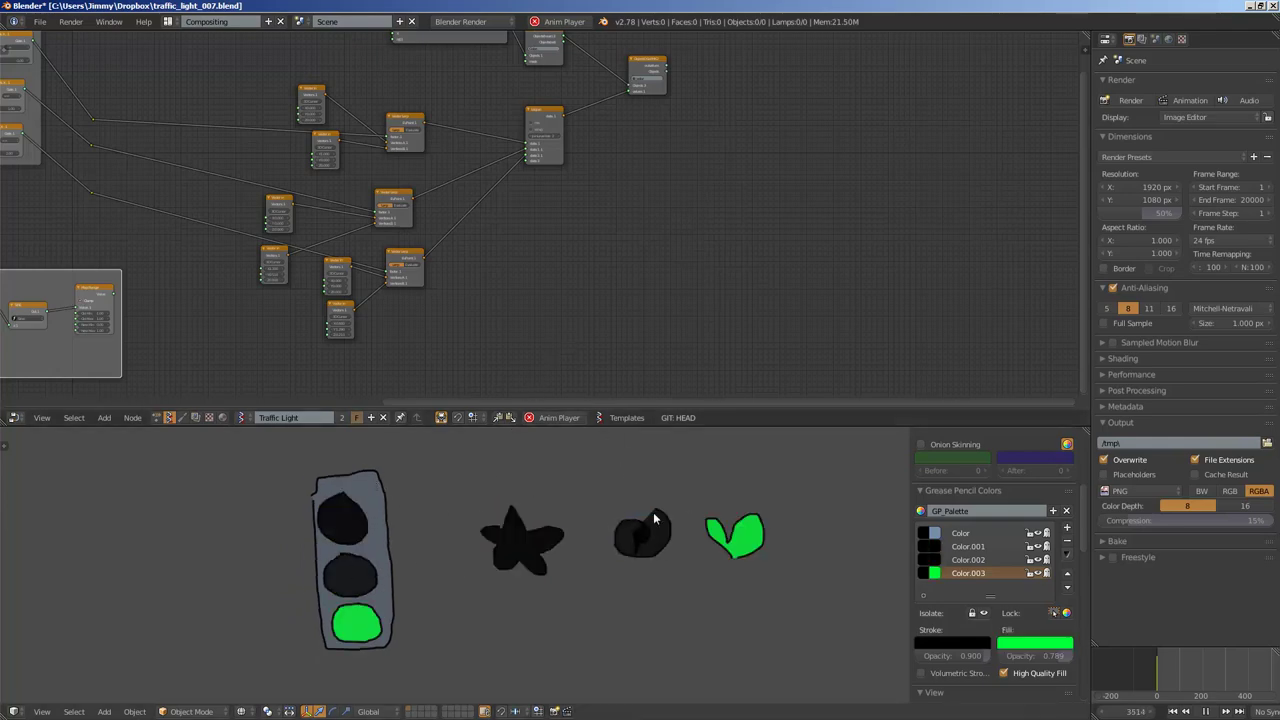
Rearrange the Object ID Filter, Formula, Object ID Set MK2 and List Join nodes into a tidier group
scroll(500, 230, "up", 5)
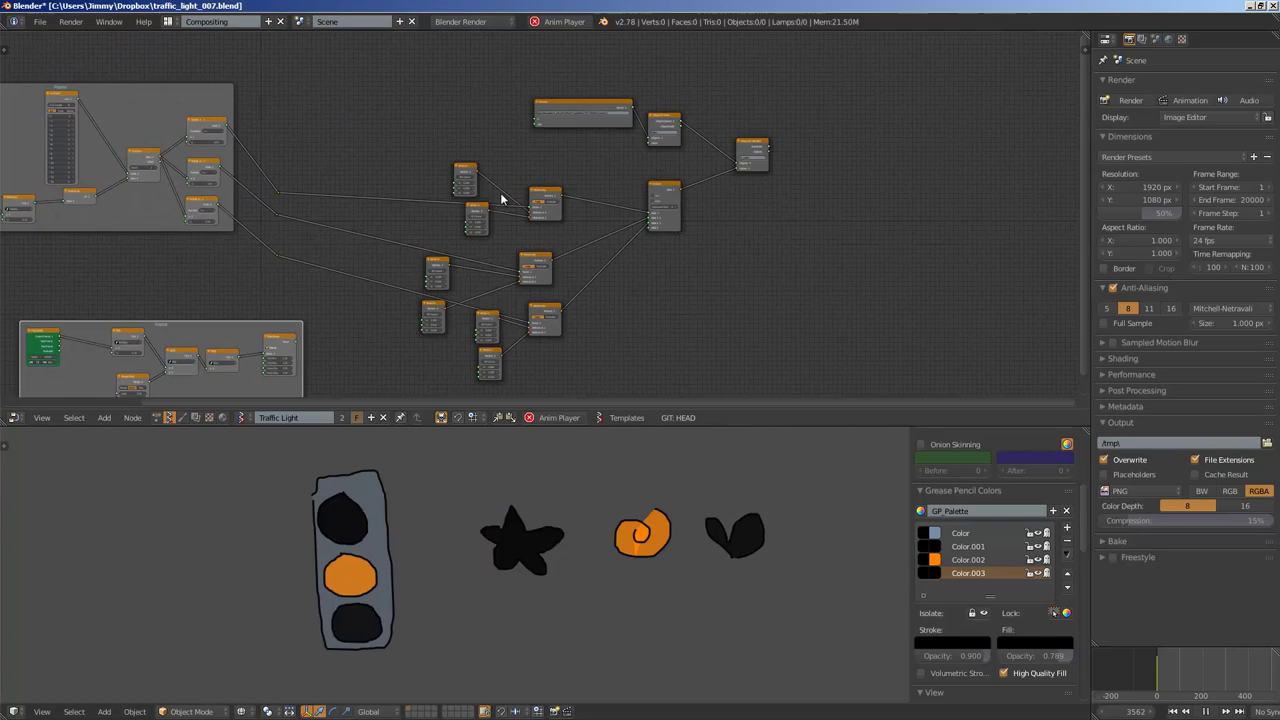
scroll(422, 241, "up", 4)
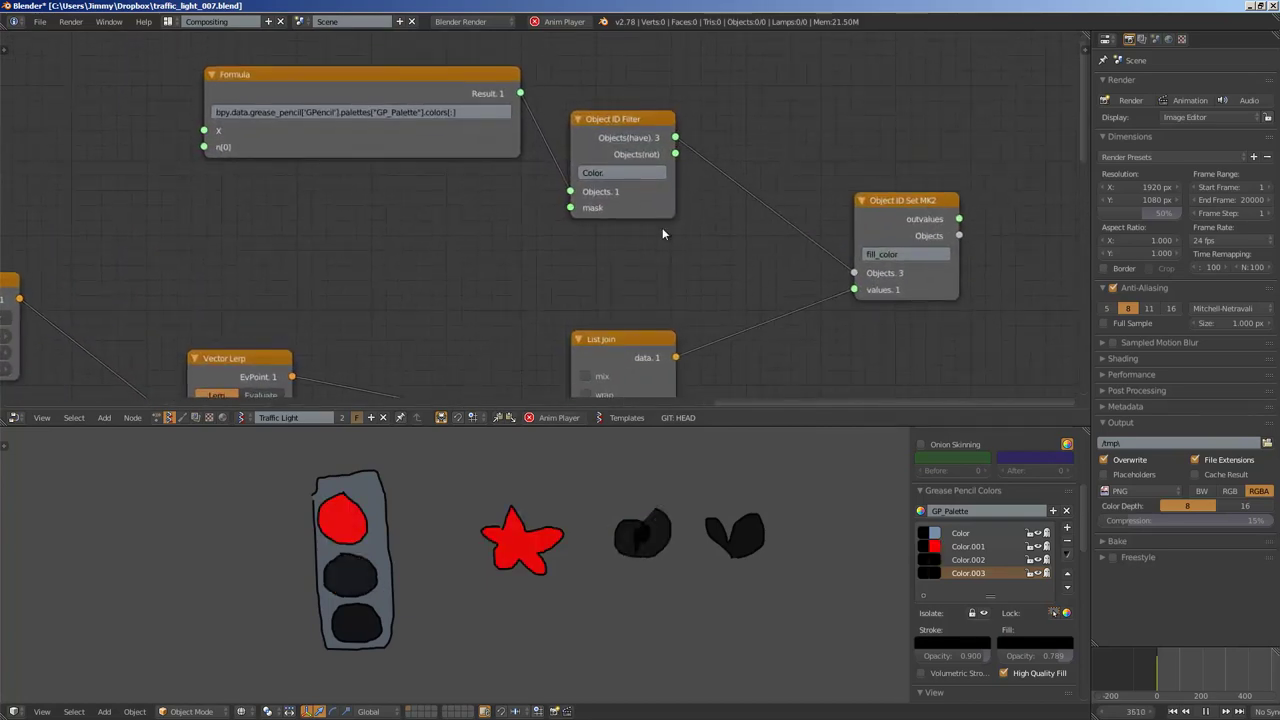
left_click_drag(667, 205, 694, 222)
left_click_drag(458, 90, 458, 76)
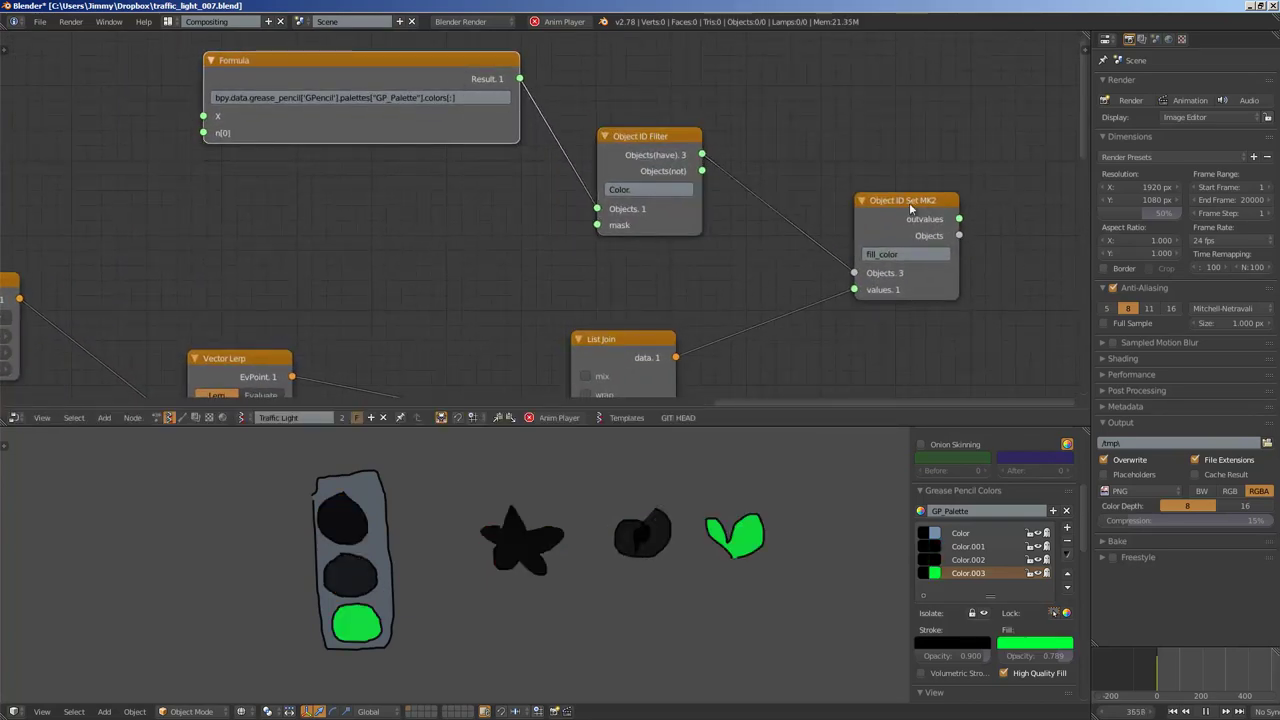
left_click_drag(932, 203, 893, 196)
left_click_drag(647, 343, 683, 327)
scroll(490, 345, "down", 3)
middle_click_drag(490, 345, 548, 287)
scroll(464, 292, "down", 1)
scroll(490, 136, "up", 10)
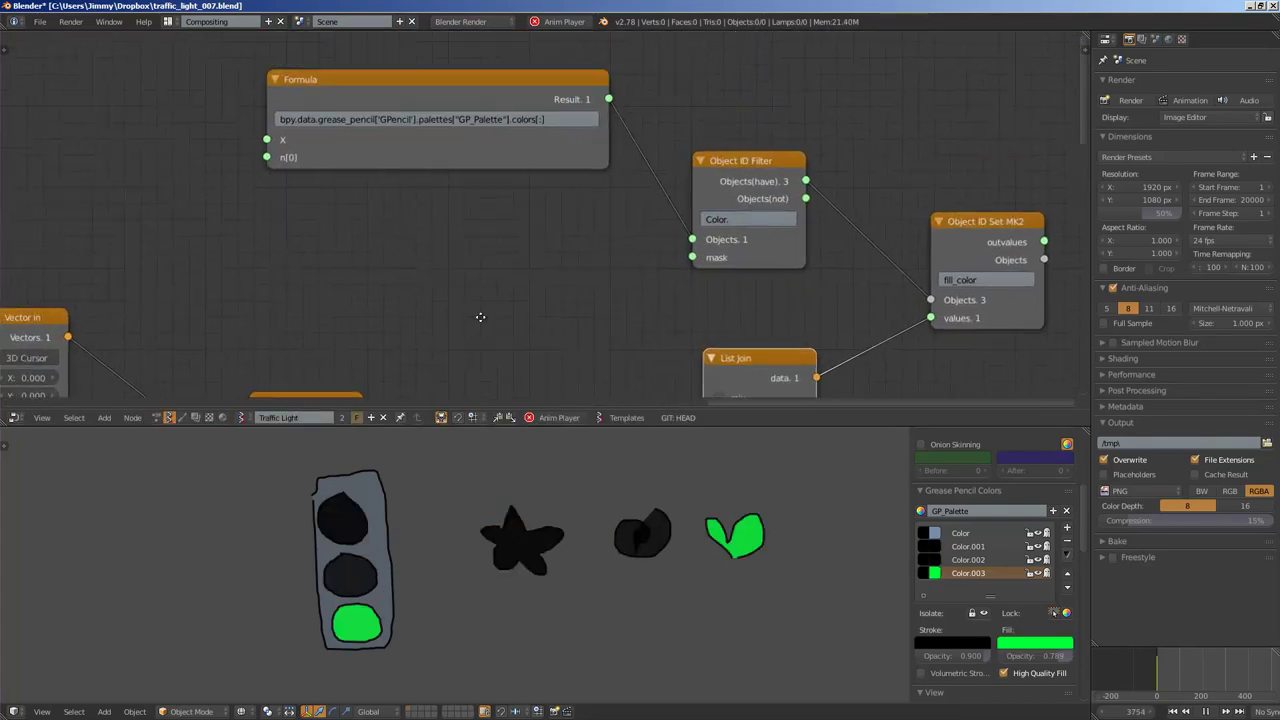
Nudge the Formula node slightly away from the Object ID Filter node and examine its GP_Palette colors expression
middle_click_drag(448, 132, 463, 230)
mouse_move(443, 174)
left_mouse_down()
mouse_move(410, 171)
mouse_move(434, 162)
left_mouse_up()
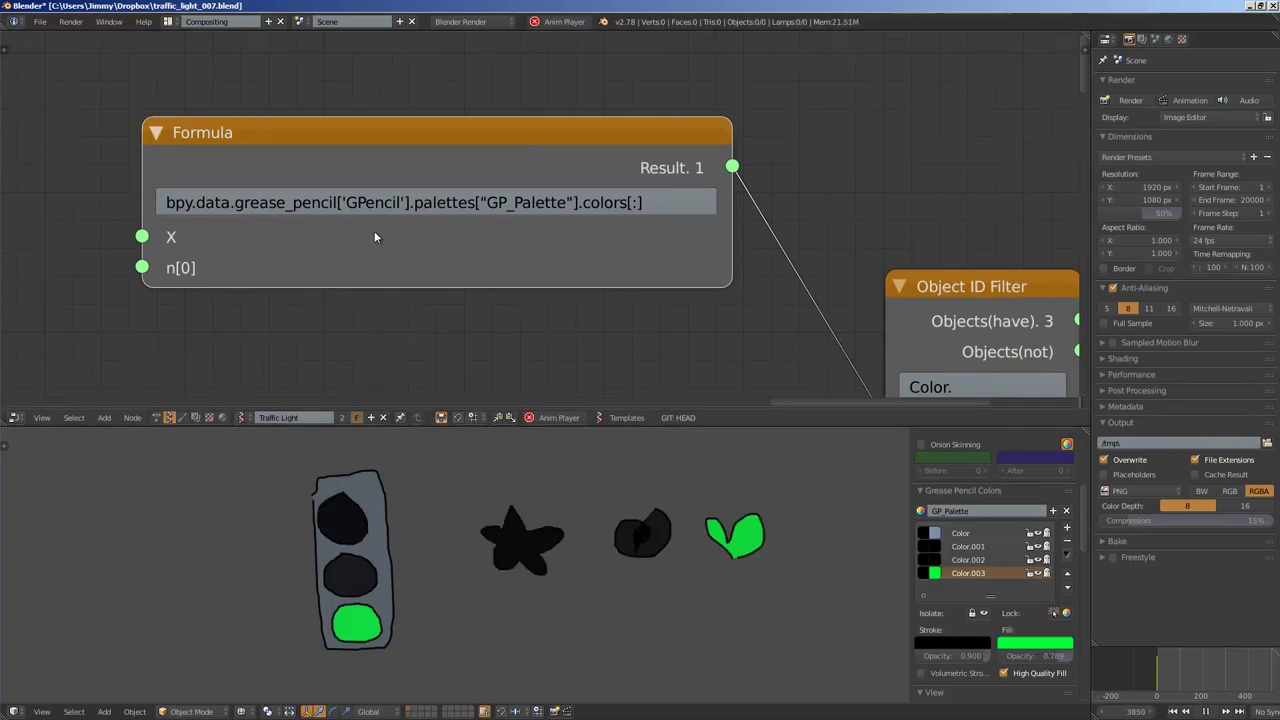
scroll(448, 283, "down", 1)
middle_click_drag(467, 285, 444, 281)
middle_click_drag(743, 140, 636, 189)
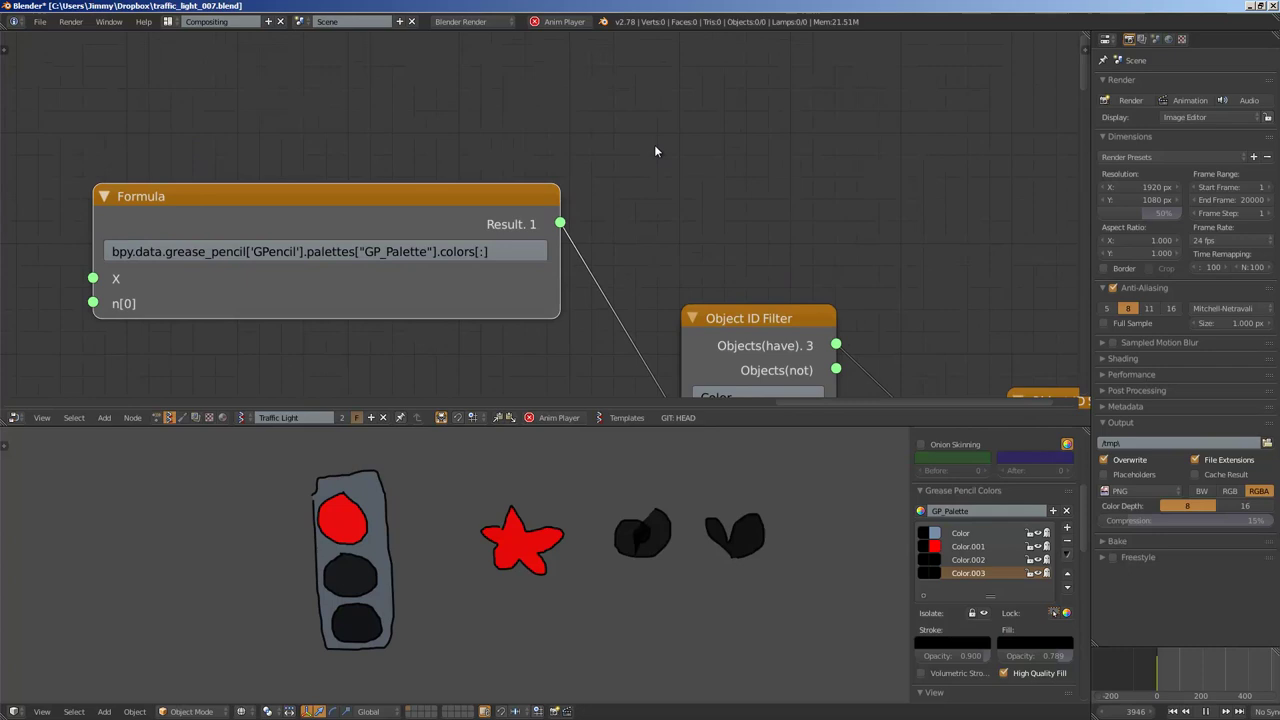
scroll(655, 146, "down", 1)
middle_click_drag(503, 218, 620, 130)
scroll(620, 130, "up", 1)
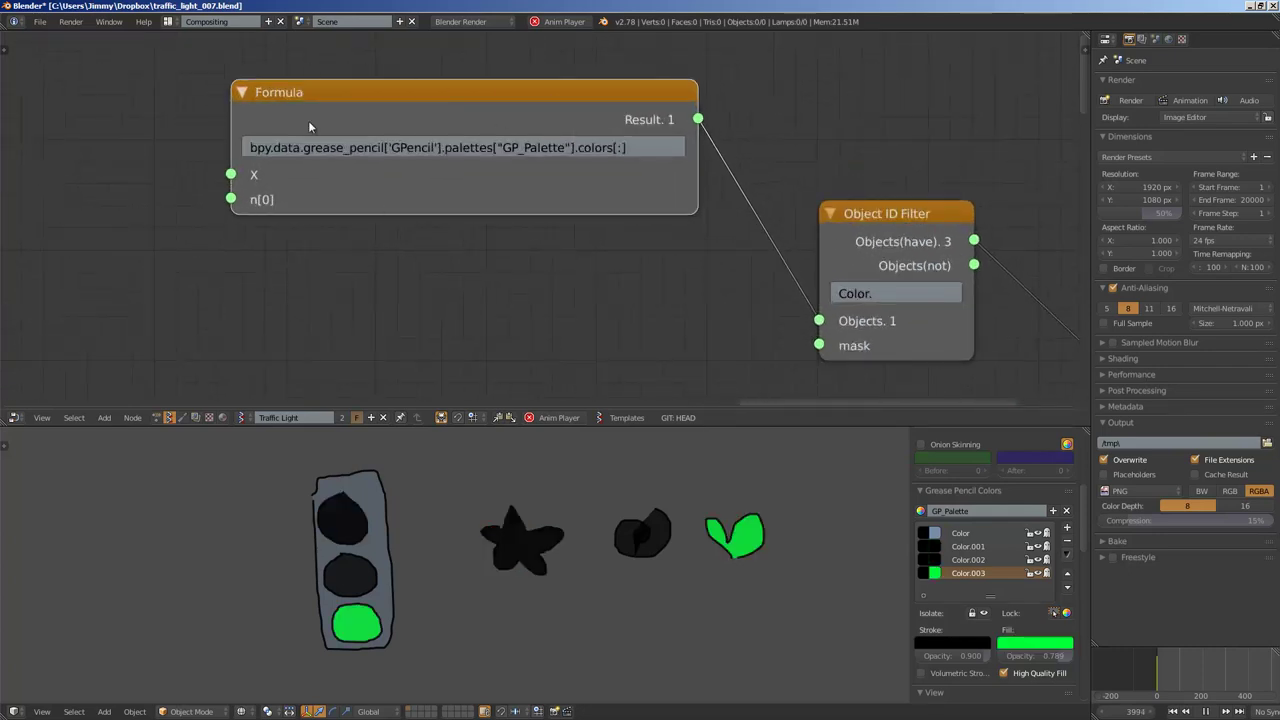
Raise the Object ID Filter node slightly so it sits closer to the Formula node's level
scroll(540, 208, "down", 6)
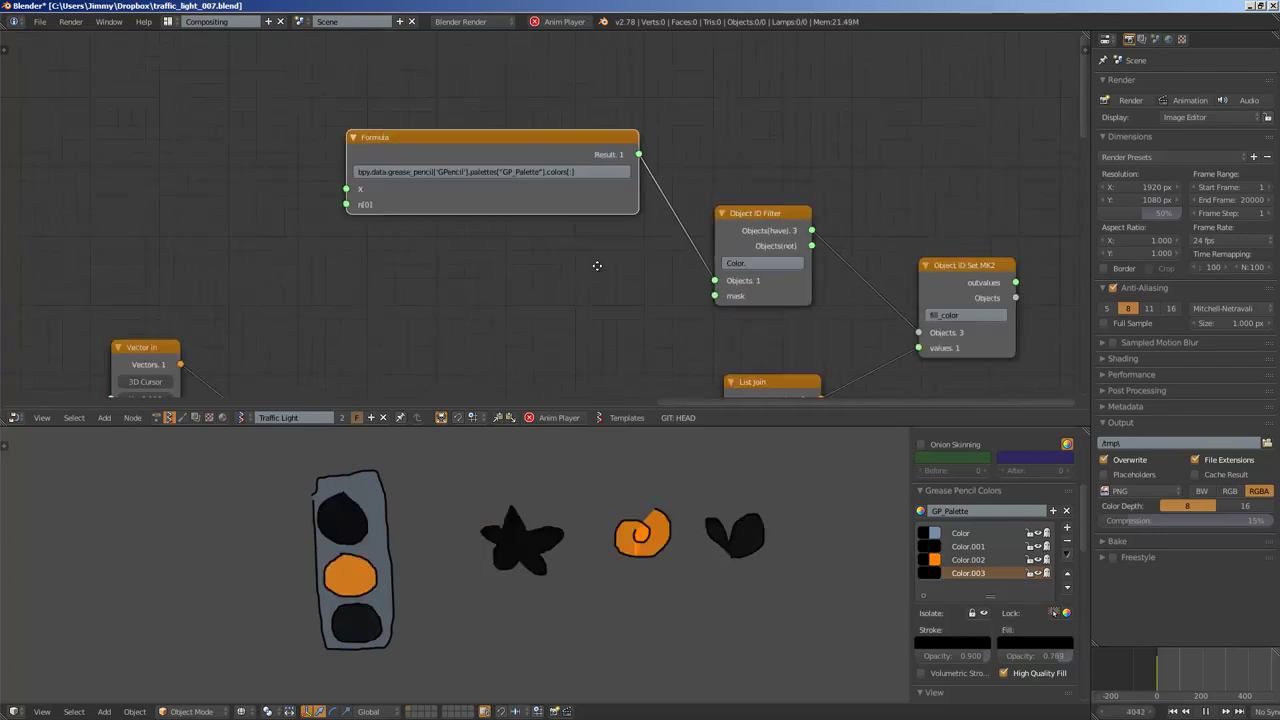
middle_click_drag(597, 263, 540, 197)
scroll(543, 215, "down", 2)
left_click_drag(680, 186, 690, 165)
Examine the overall node layout, from the upper frame's outputs through the Vector In and Vector Lerp nodes to Object ID Set MK2
middle_click_drag(625, 251, 562, 160)
scroll(560, 165, "down", 3)
middle_click_drag(474, 251, 690, 222)
scroll(600, 253, "down", 3)
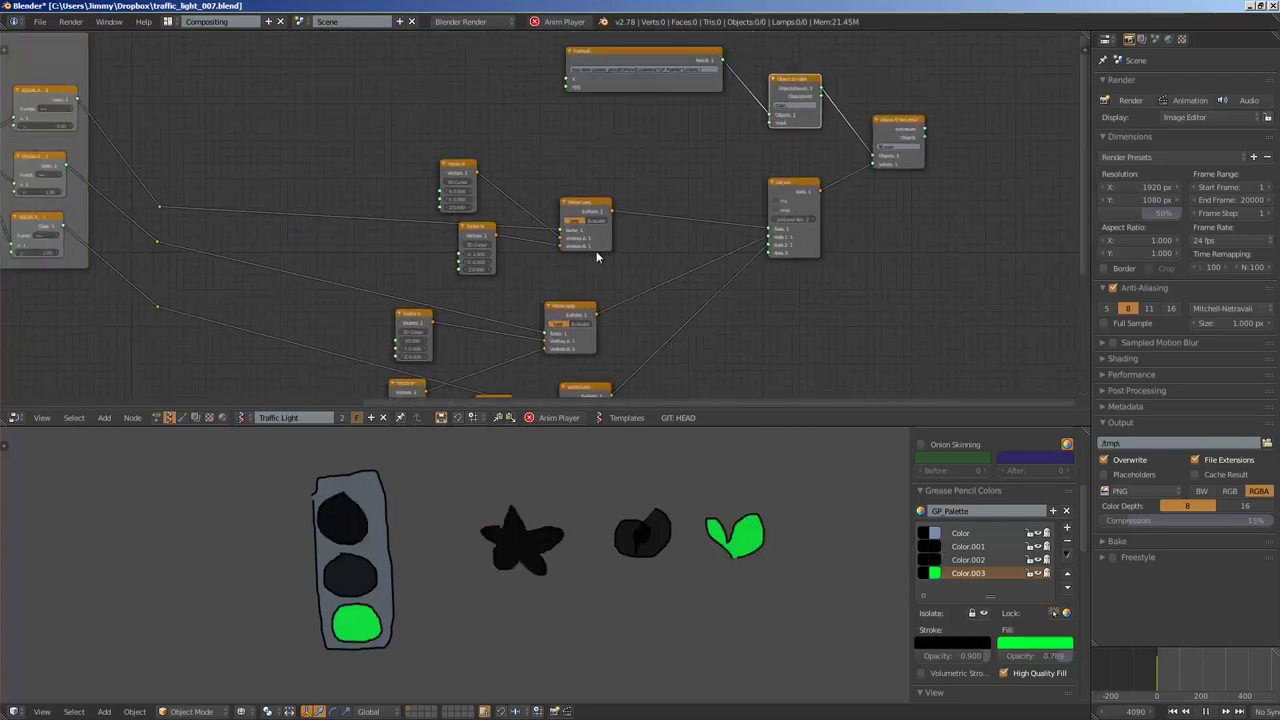
middle_click_drag(597, 254, 572, 238)
scroll(550, 235, "down", 2)
scroll(497, 215, "down", 1)
middle_click_drag(497, 175, 670, 183)
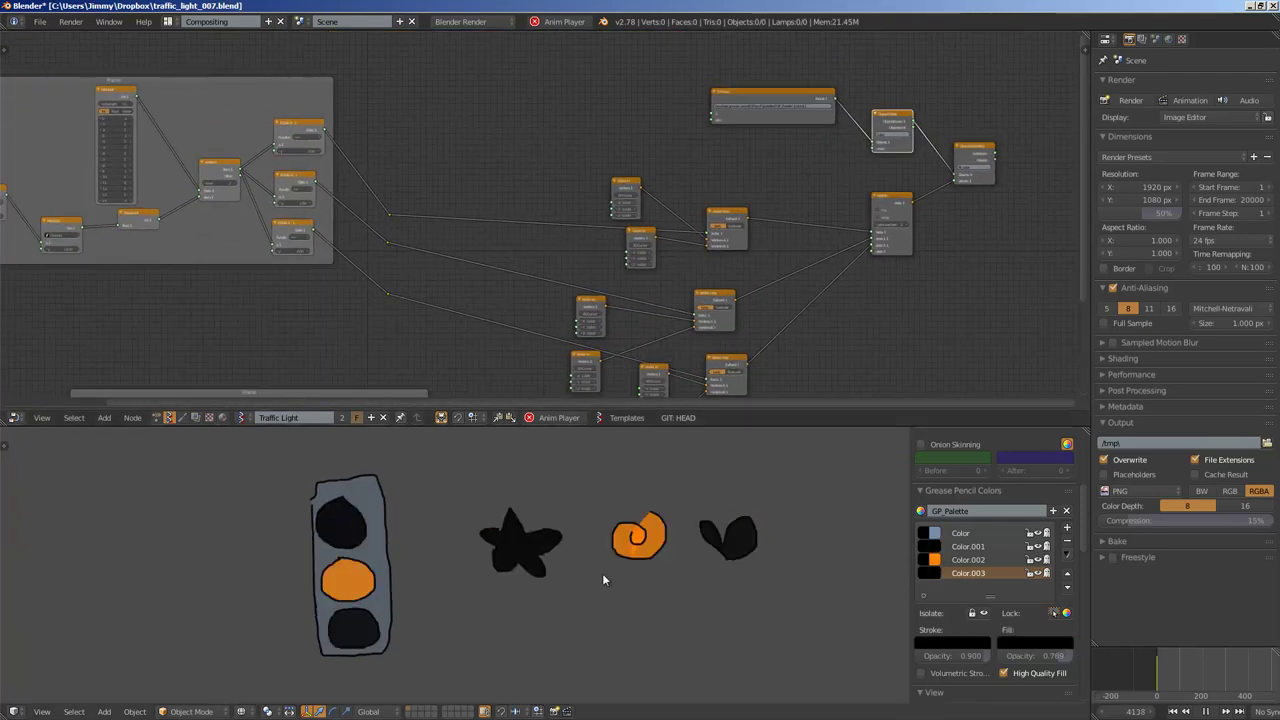